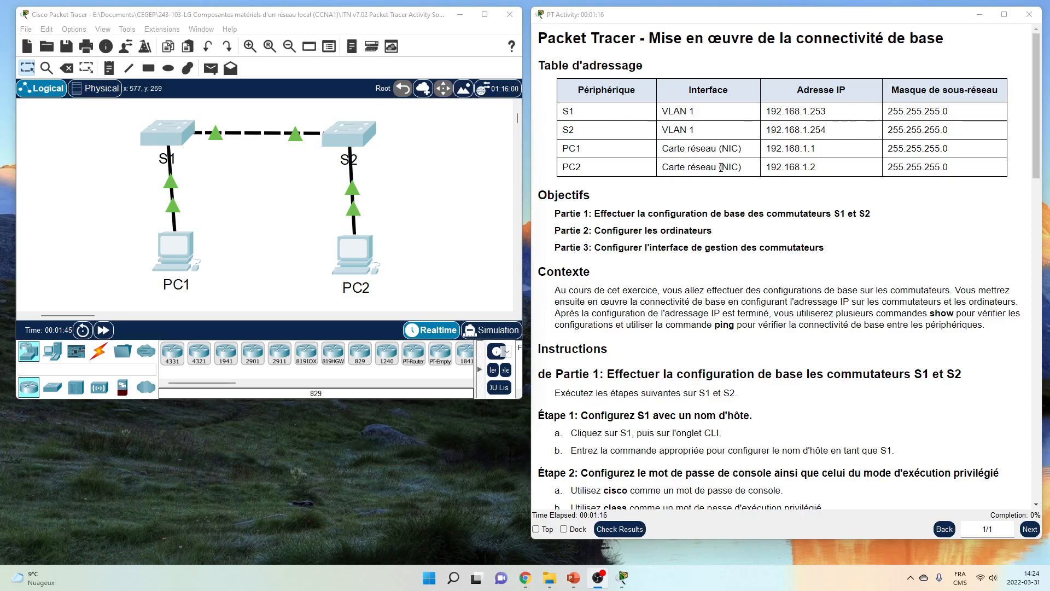
Open switch S1's command-line window beside the instructions, enlarge it, and get a console prompt
{"action": "scroll", "coordinate": [703, 200], "scroll_direction": "down", "scroll_amount": 2}
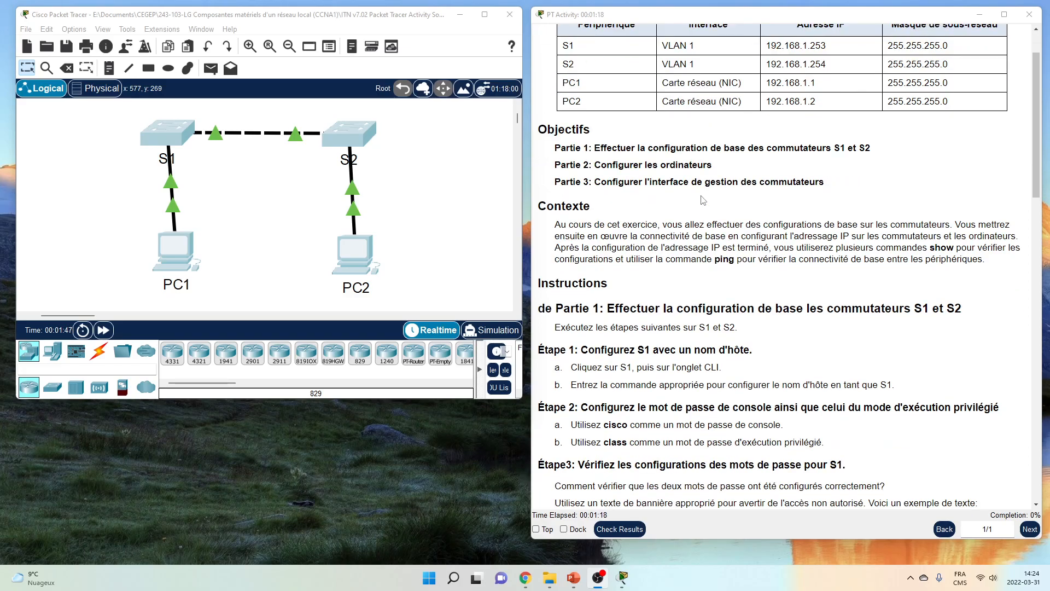
{"action": "scroll", "coordinate": [703, 200], "scroll_direction": "down", "scroll_amount": 2}
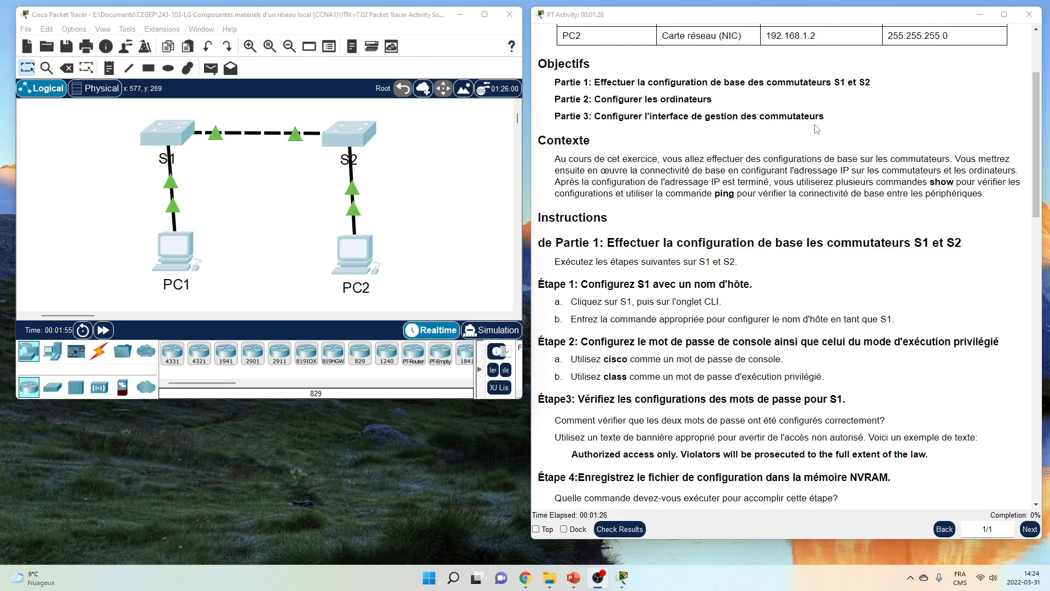
{"action": "scroll", "coordinate": [849, 127], "scroll_direction": "down", "scroll_amount": 2}
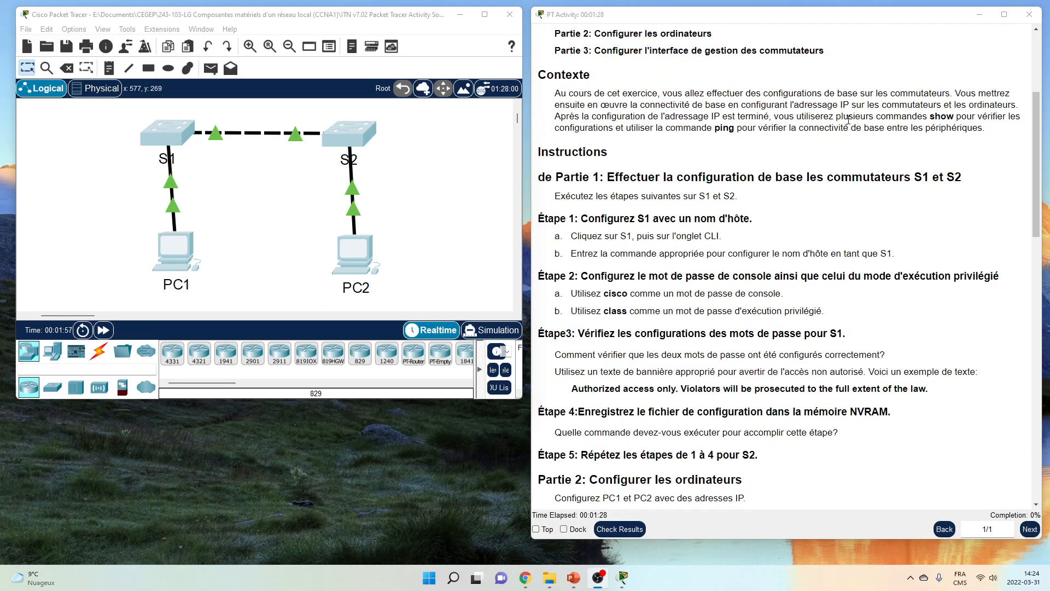
{"action": "scroll", "coordinate": [849, 124], "scroll_direction": "down", "scroll_amount": 2}
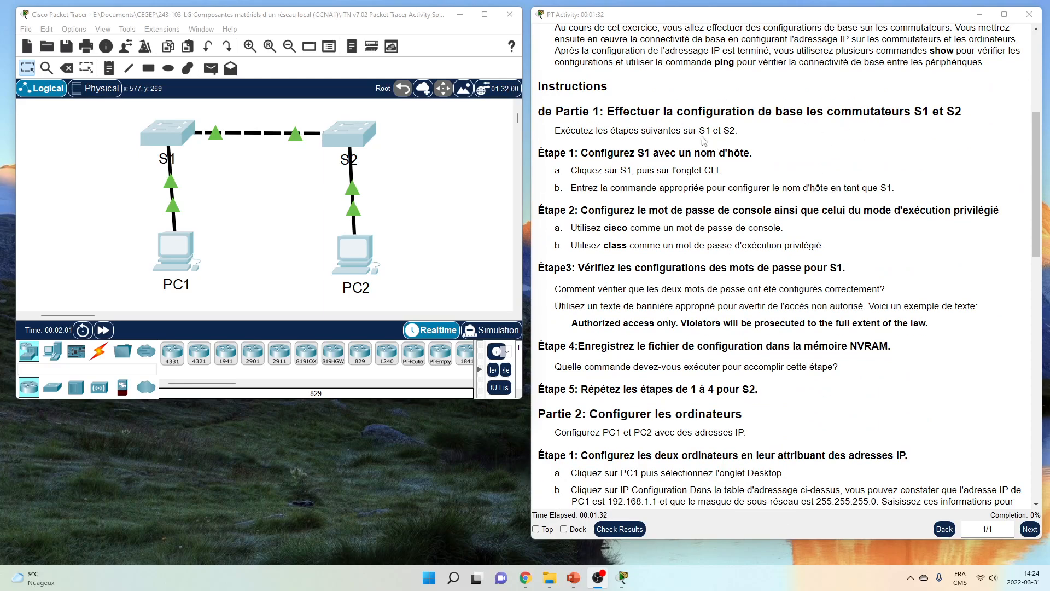
{"action": "scroll", "coordinate": [689, 110], "scroll_direction": "down", "scroll_amount": 2}
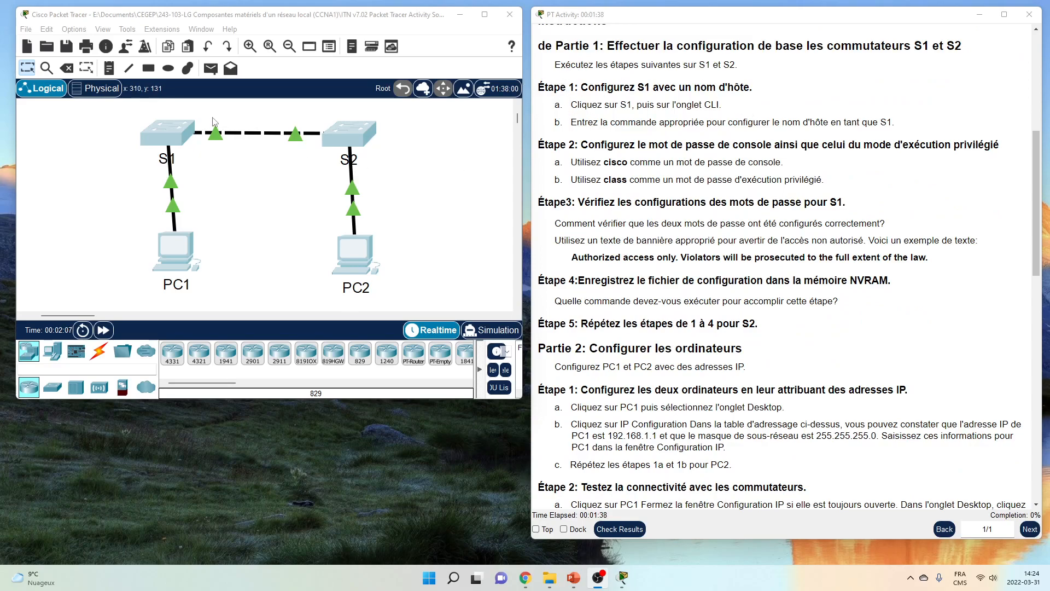
{"action": "left_click", "coordinate": [167, 132]}
{"action": "left_click_drag", "start_coordinate": [366, 107], "coordinate": [62, 76]}
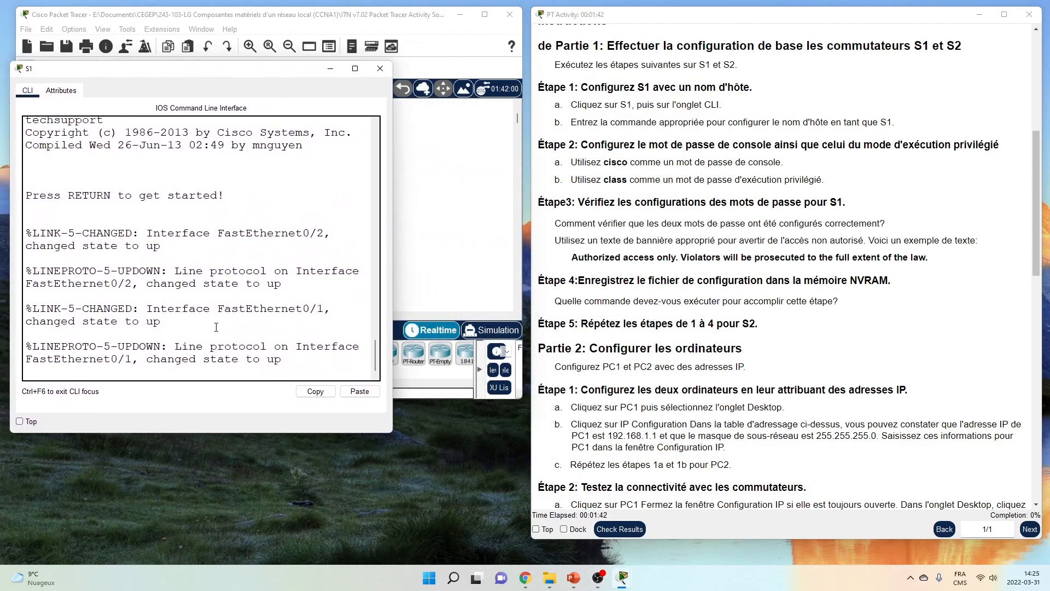
{"action": "left_click_drag", "start_coordinate": [392, 431], "coordinate": [527, 448]}
{"action": "key", "text": "Return"}
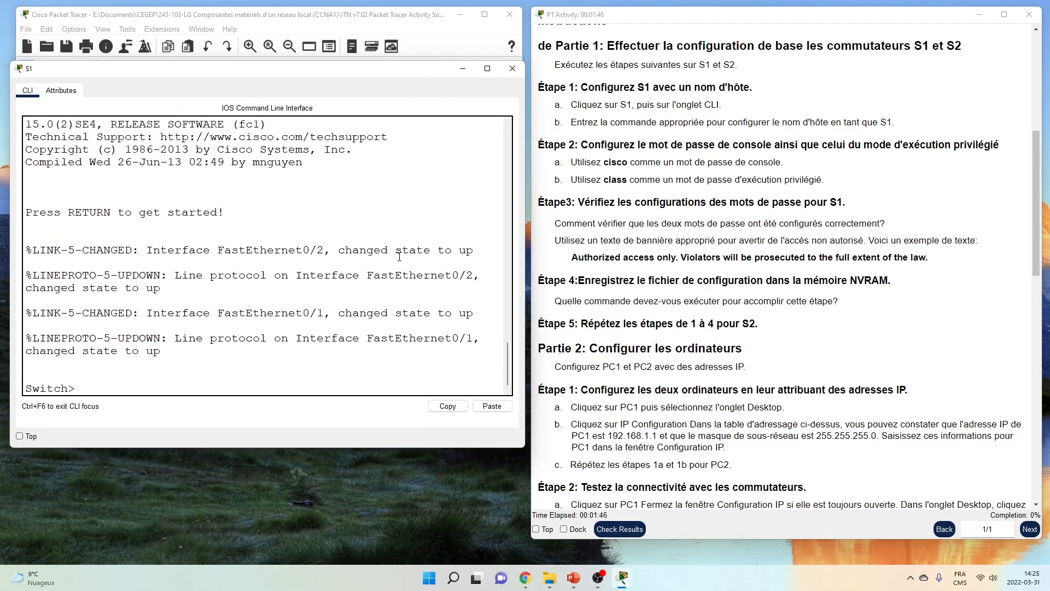
{"action": "key", "text": "Return"}
Enter privileged EXEC mode with enable, then global configuration mode with configure terminal
{"action": "type", "text": "en"}
{"action": "key", "text": "Return"}
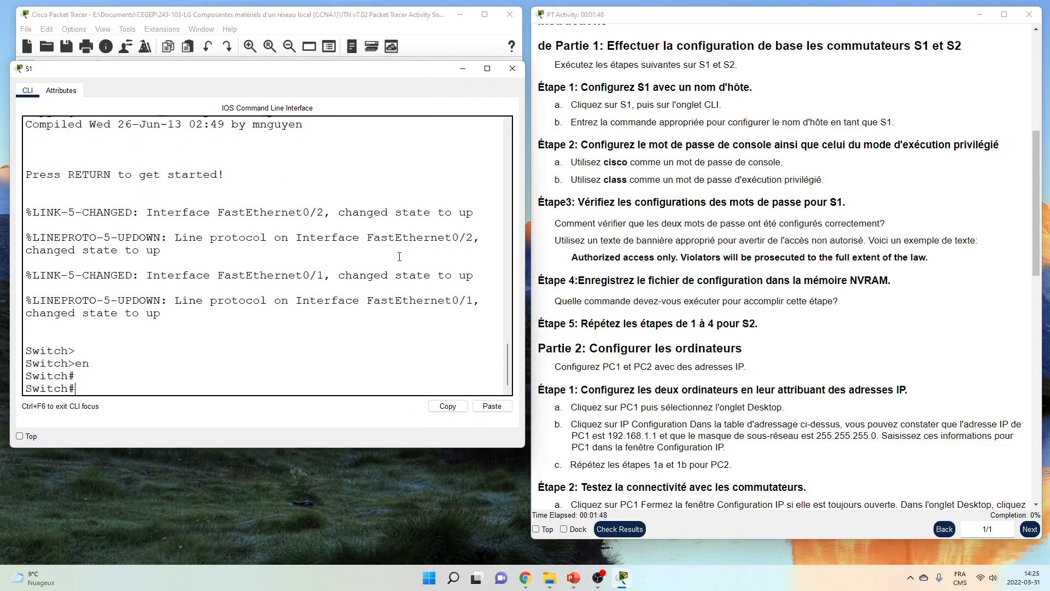
{"action": "type", "text": "conf"}
{"action": "key", "text": "Tab"}
{"action": "type", "text": "t"}
{"action": "key", "text": "Tab"}
{"action": "key", "text": "Return"}
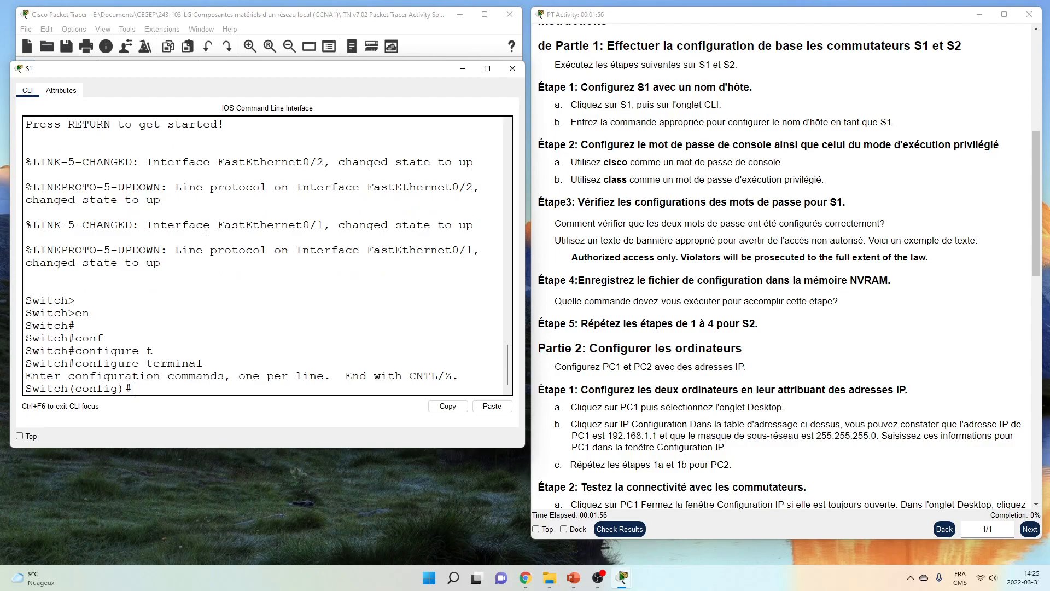
Set the switch hostname to S1
{"action": "type", "text": "hos"}
{"action": "key", "text": "Tab"}
{"action": "type", "text": "S1"}
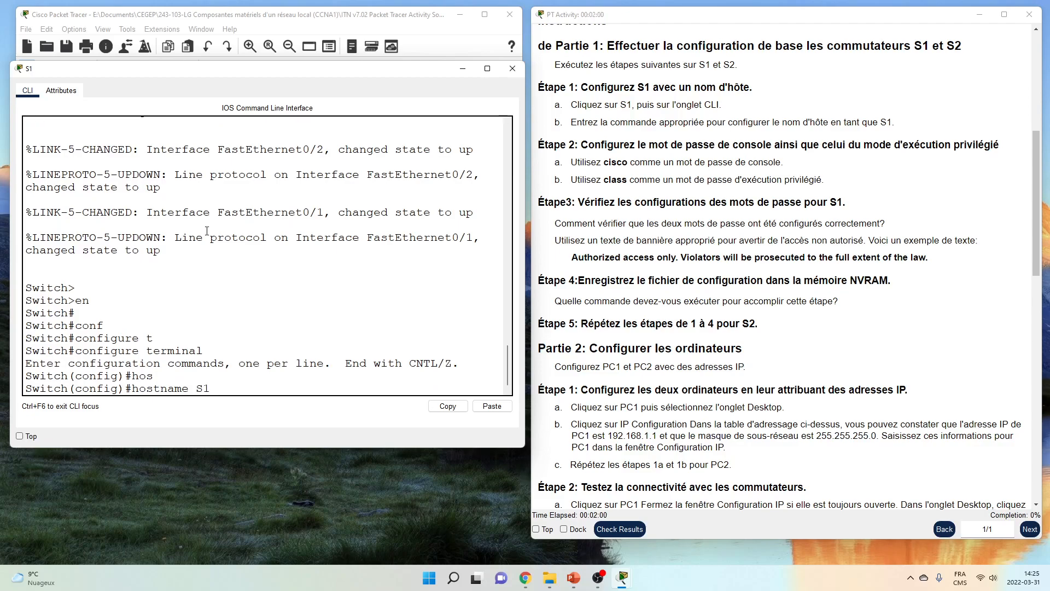
{"action": "key", "text": "Return"}
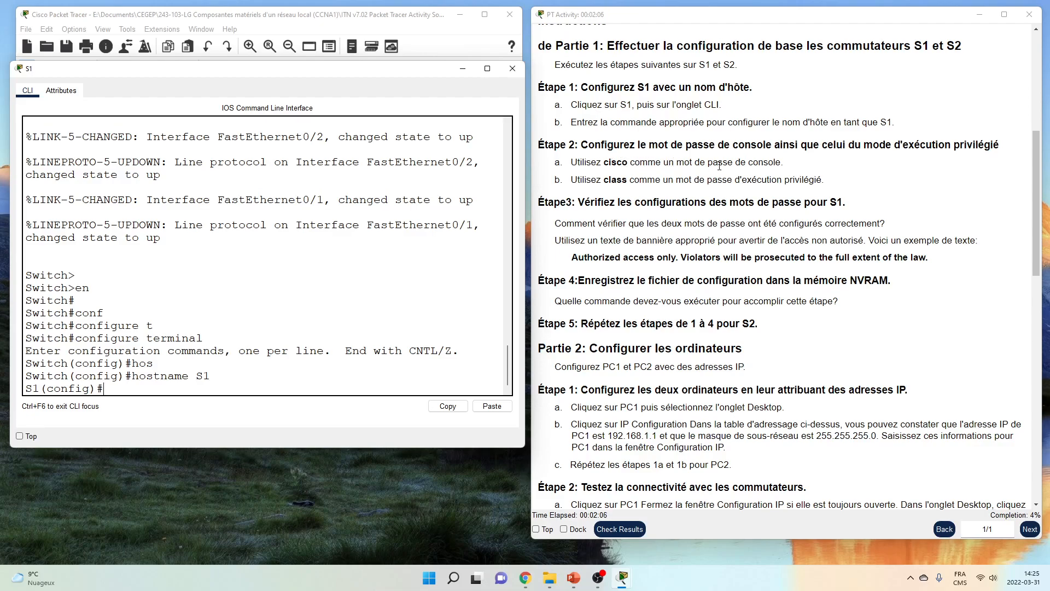
{"action": "key", "text": "Return"}
{"action": "key", "text": "Return"}
Give console line 0 a password, require login, and exit line configuration
{"action": "type", "text": "line console 0"}
{"action": "key", "text": "Tab"}
{"action": "type", "text": "0"}
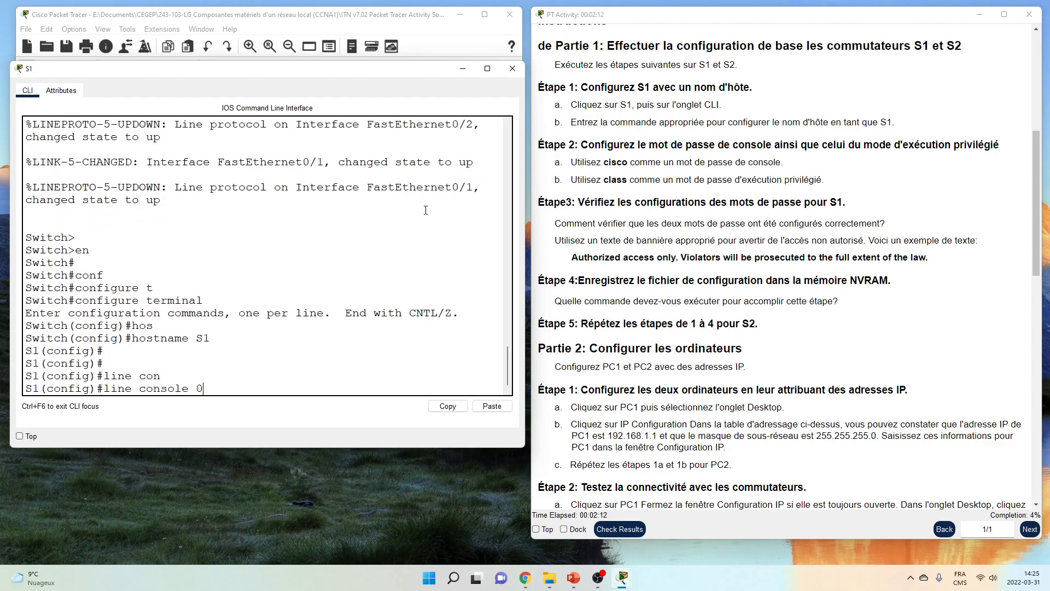
{"action": "key", "text": "Return"}
{"action": "type", "text": "pass"}
{"action": "key", "text": "Tab"}
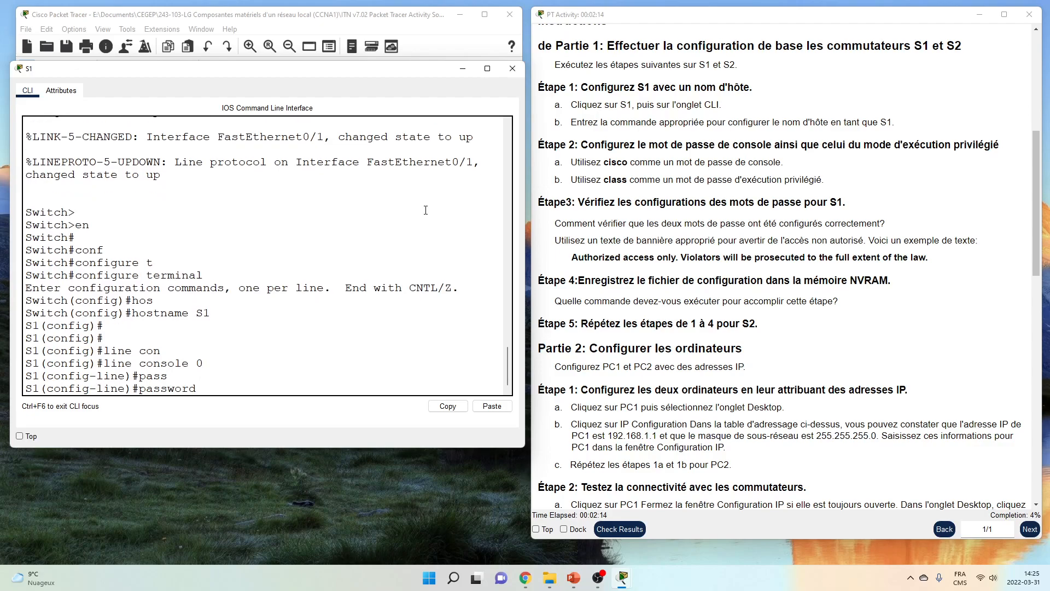
{"action": "type", "text": "cisco"}
{"action": "key", "text": "Return"}
{"action": "type", "text": "login"}
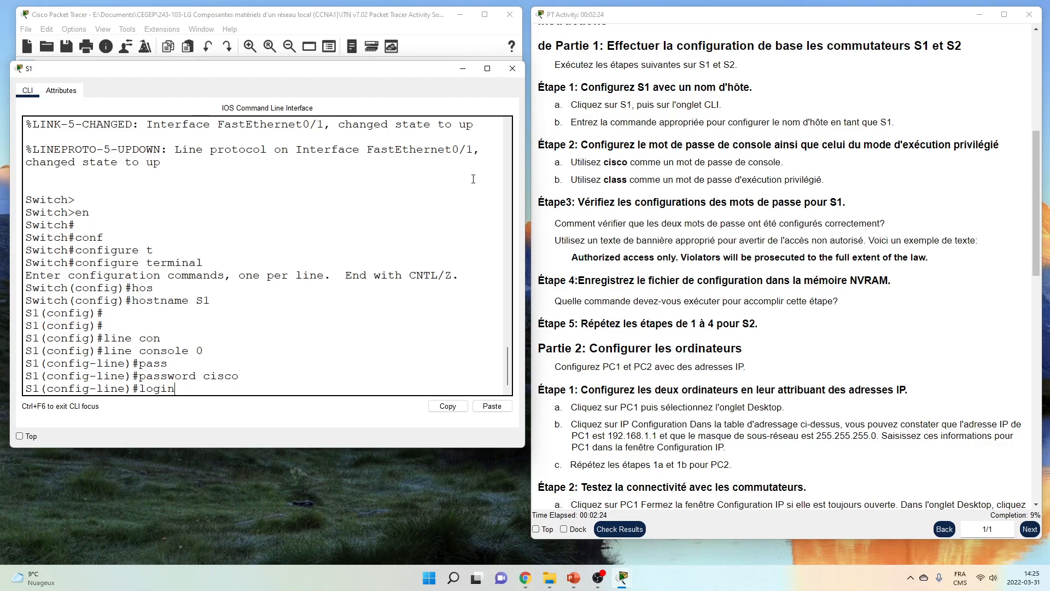
{"action": "key", "text": "Return"}
{"action": "type", "text": "exit"}
{"action": "key", "text": "Return"}
{"action": "key", "text": "Return"}
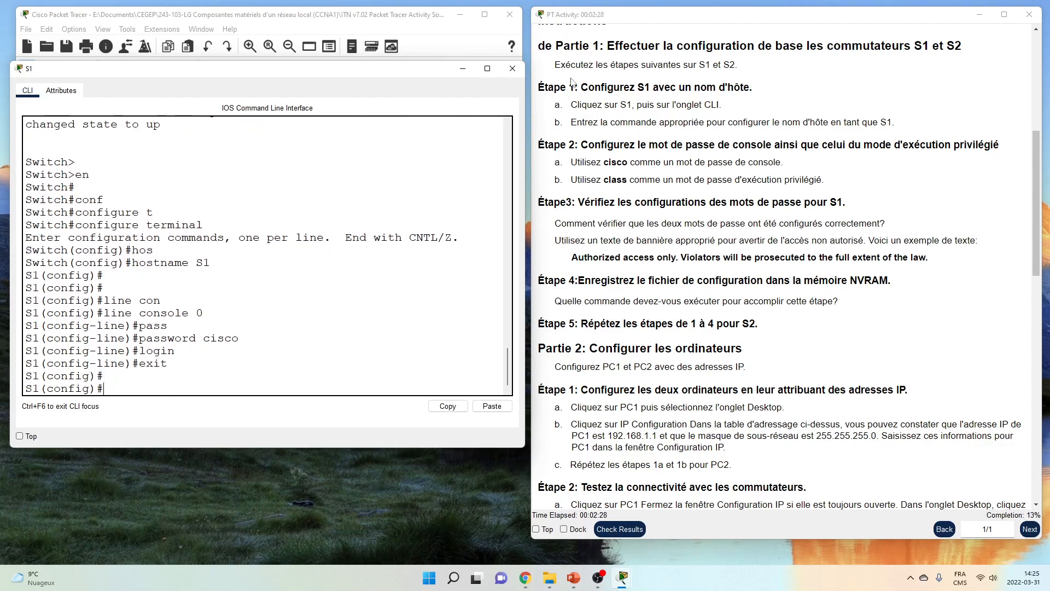
Set the encrypted enable secret for privileged mode on S1
{"action": "type", "text": "en"}
{"action": "key", "text": "Tab"}
{"action": "type", "text": "a"}
{"action": "key", "text": "Tab"}
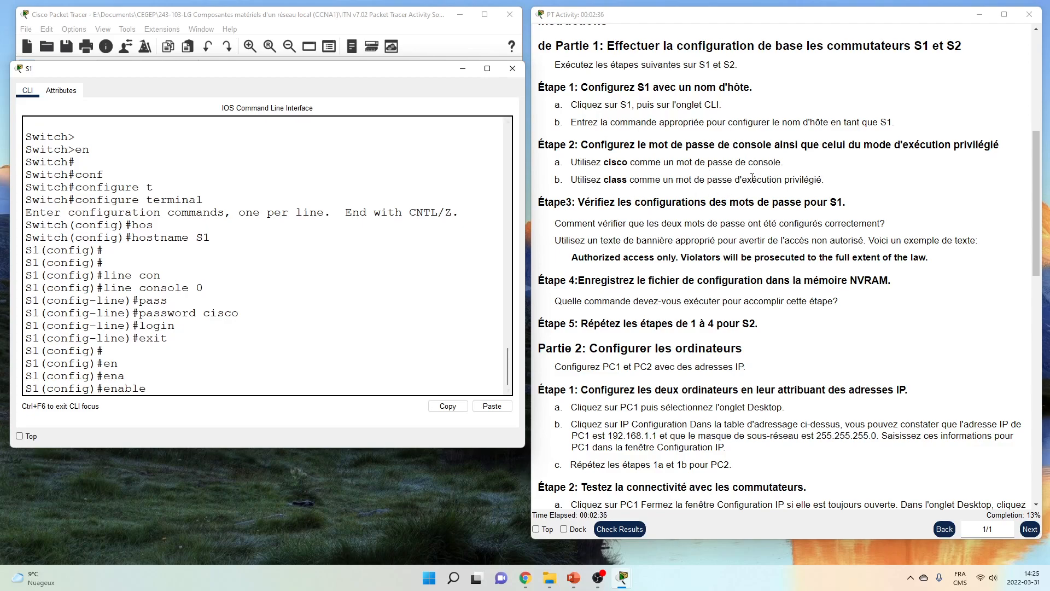
{"action": "type", "text": "se"}
{"action": "key", "text": "Tab"}
{"action": "type", "text": "class"}
{"action": "key", "text": "Return"}
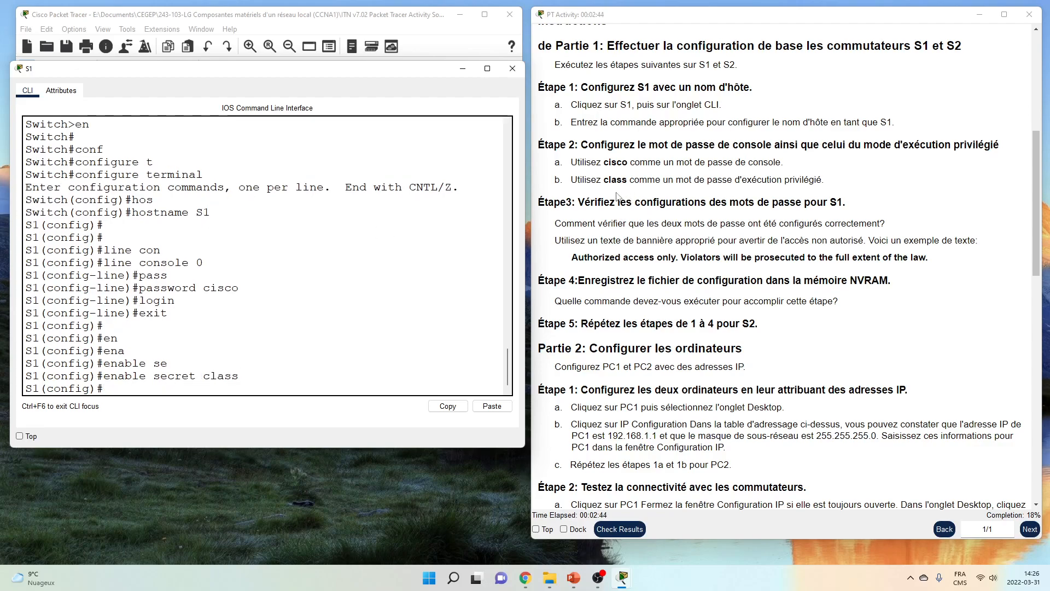
{"action": "scroll", "coordinate": [617, 196], "scroll_direction": "down", "scroll_amount": 1}
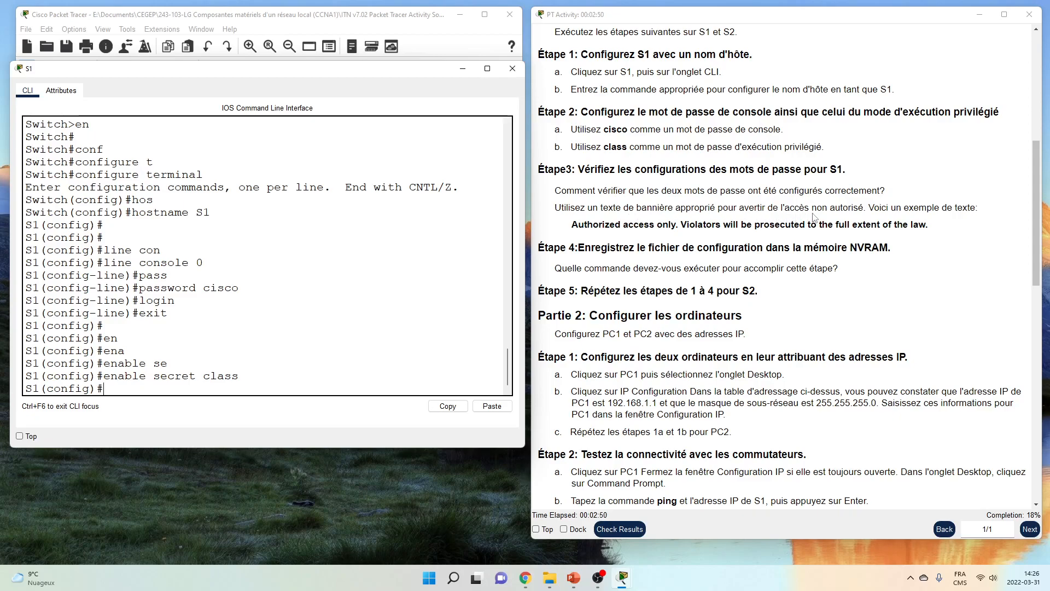
Set a banner motd with the activity's unauthorized-access warning text, delimited by #
{"action": "type", "text": "v"}
{"action": "key", "text": "BackSpace"}
{"action": "type", "text": "bann"}
{"action": "key", "text": "Tab"}
{"action": "type", "text": "motd"}
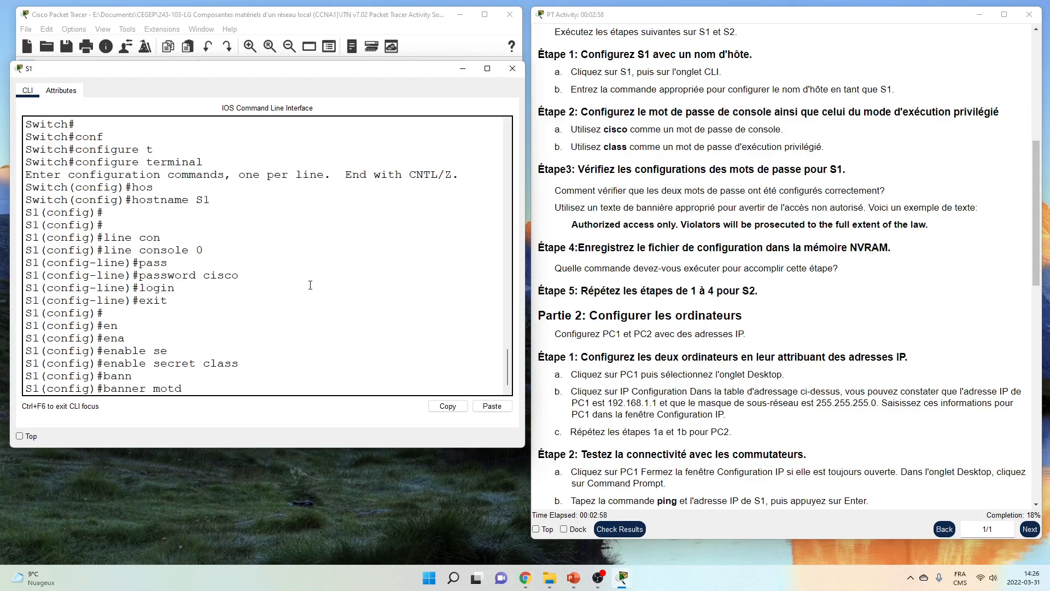
{"action": "type", "text": "?"}
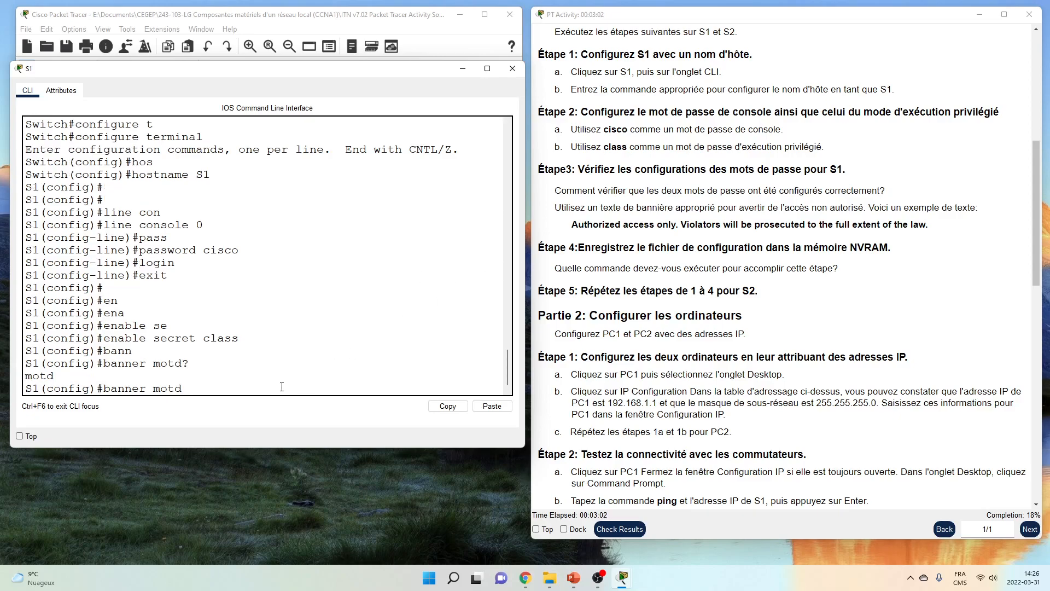
{"action": "type", "text": " ?"}
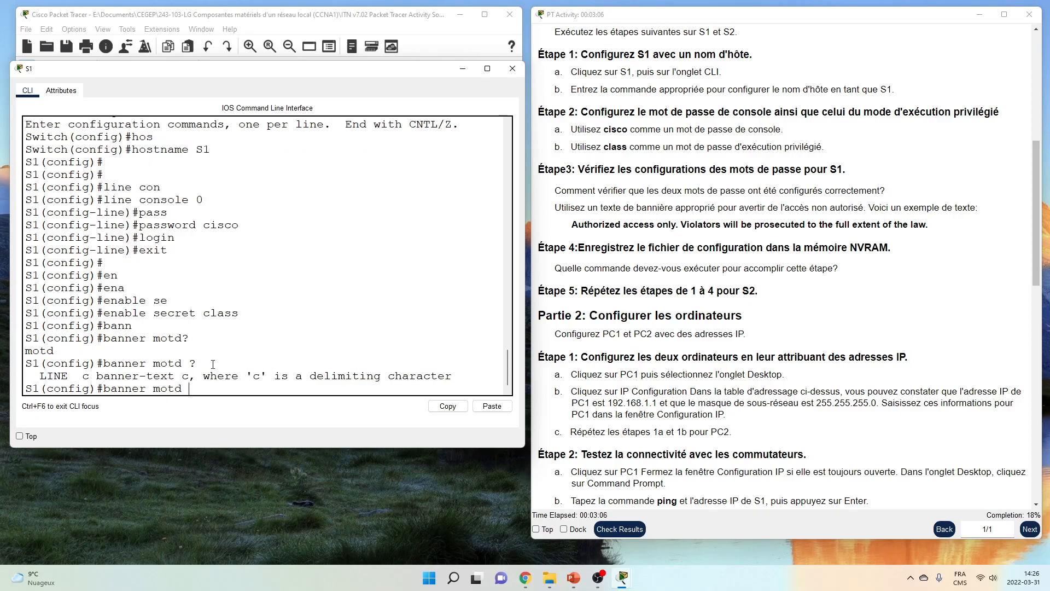
{"action": "type", "text": "#"}
{"action": "left_click_drag", "start_coordinate": [572, 224], "coordinate": [930, 230]}
{"action": "right_click", "coordinate": [921, 224]}
{"action": "left_click", "coordinate": [939, 232]}
{"action": "left_click", "coordinate": [368, 319]}
{"action": "right_click", "coordinate": [369, 321]}
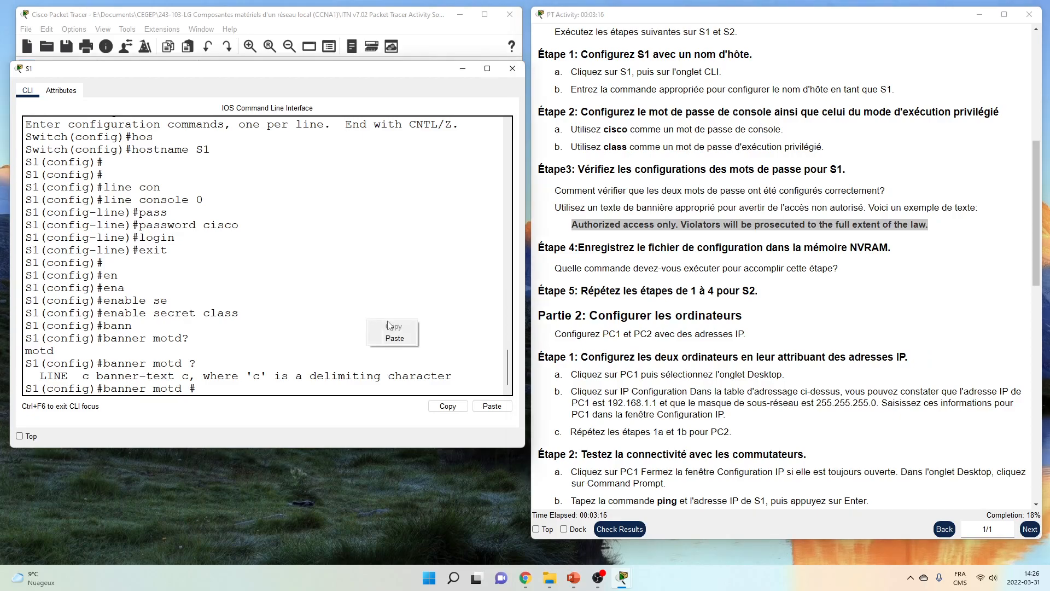
{"action": "left_click", "coordinate": [393, 326]}
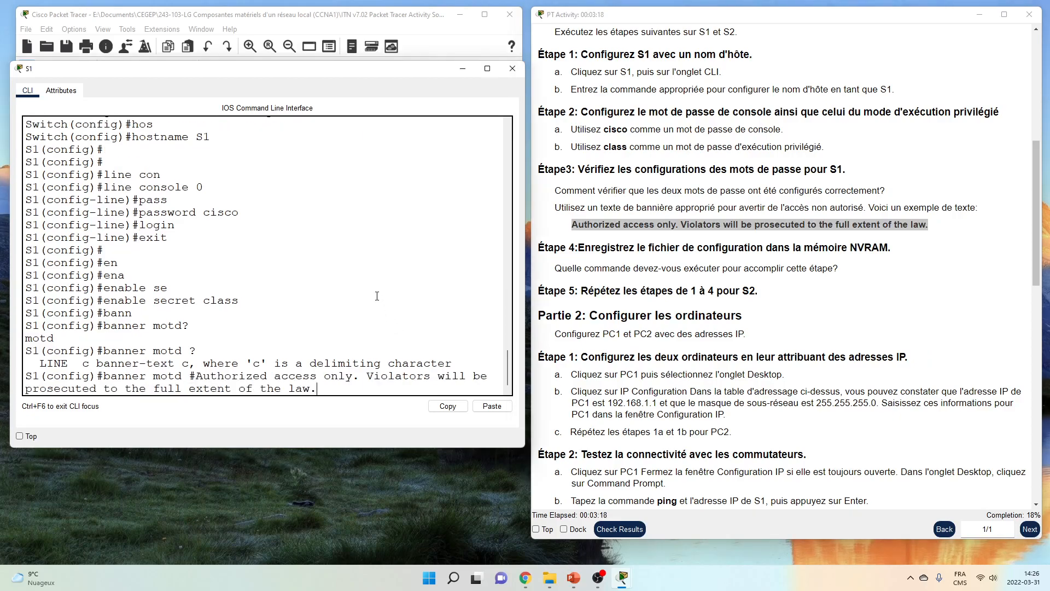
{"action": "type", "text": "#"}
{"action": "key", "text": "Return"}
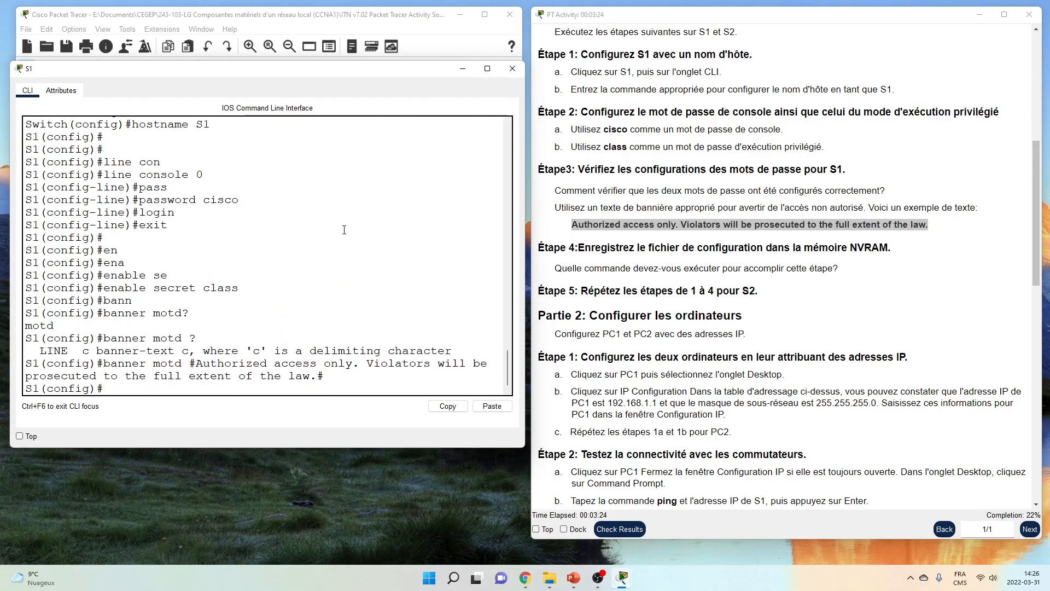
{"action": "left_click", "coordinate": [706, 192]}
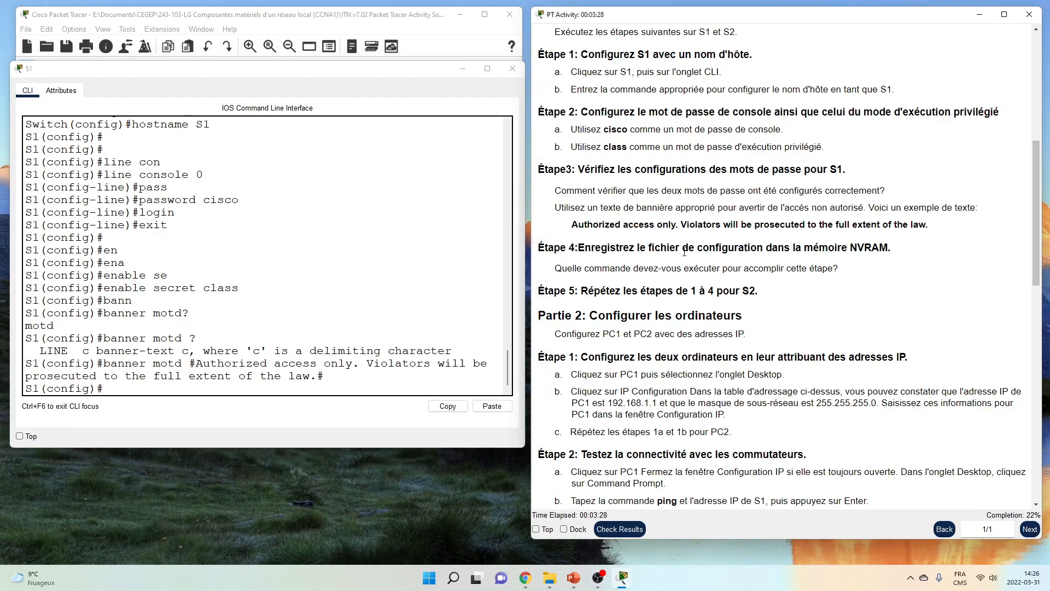
{"action": "left_click", "coordinate": [133, 311]}
Exit to privileged EXEC and copy running-config to startup-config on S1
{"action": "type", "text": "end"}
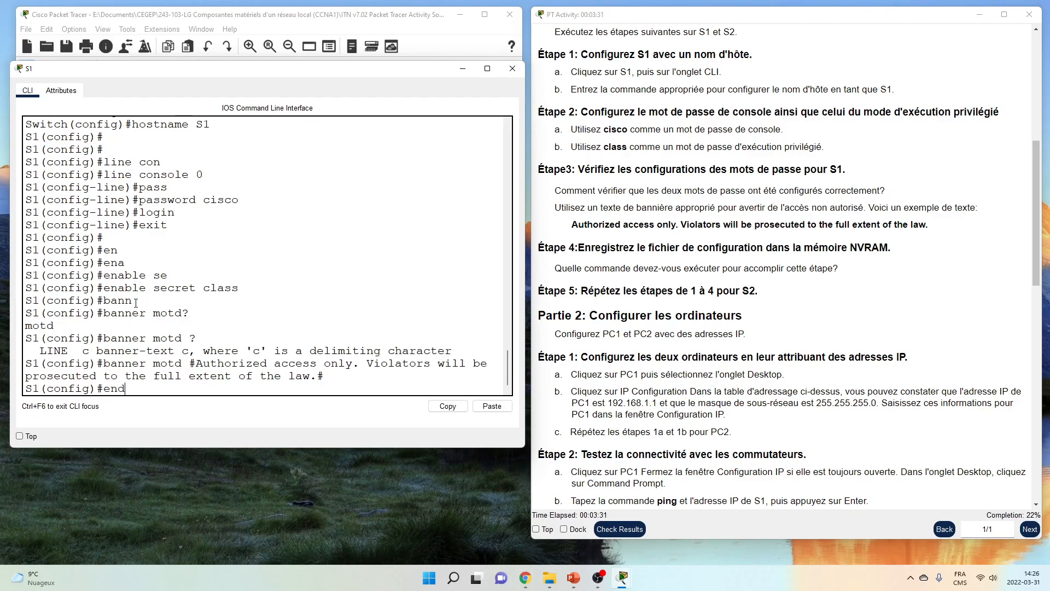
{"action": "key", "text": "Return"}
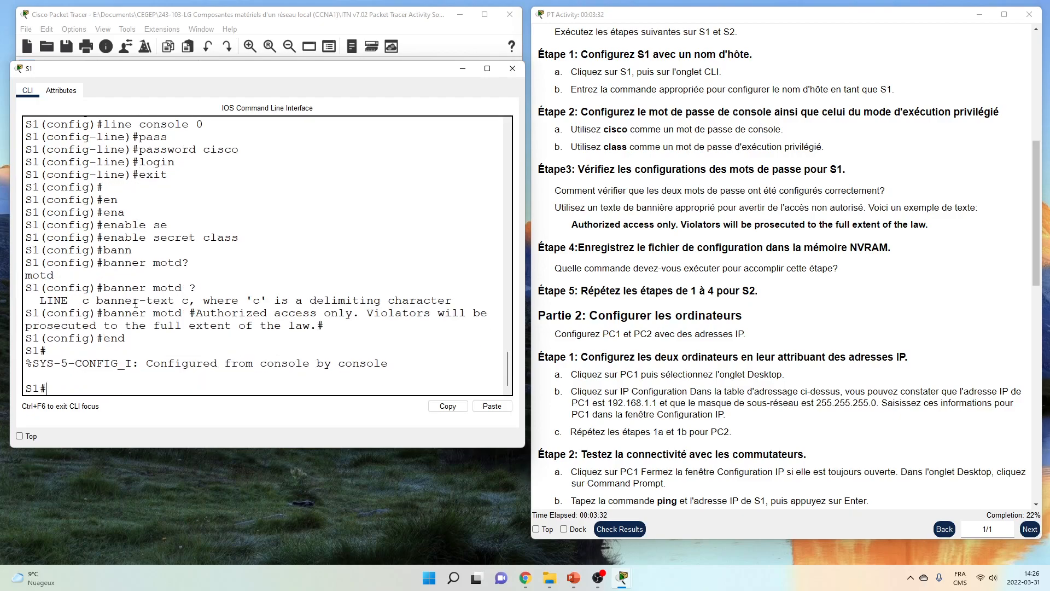
{"action": "type", "text": "copy run"}
{"action": "key", "text": "Tab"}
{"action": "type", "text": "s"}
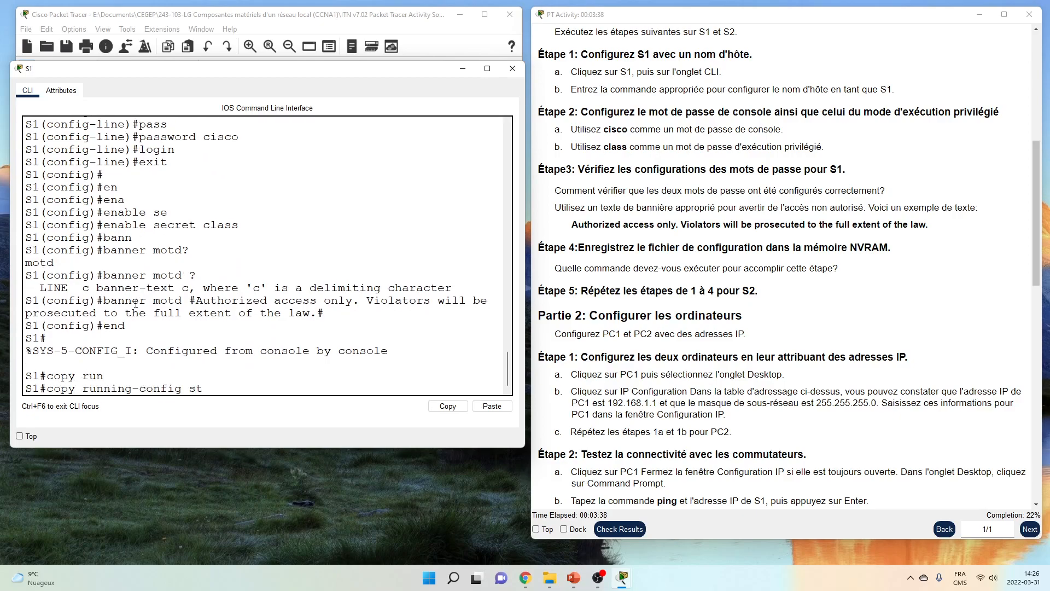
{"action": "type", "text": "t"}
{"action": "key", "text": "Tab"}
{"action": "key", "text": "Return"}
{"action": "key", "text": "Return"}
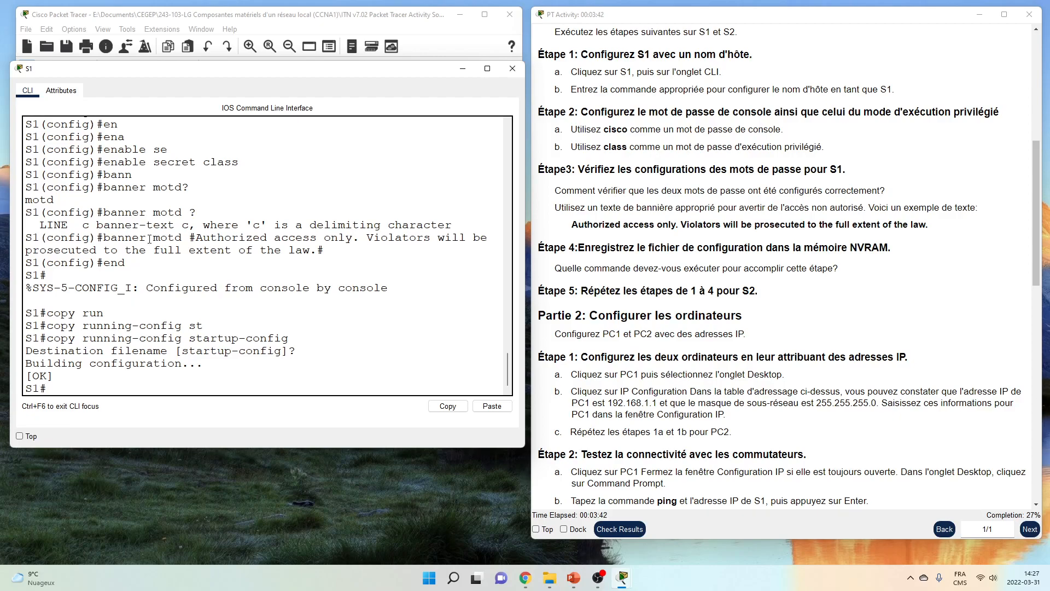
{"action": "scroll", "coordinate": [602, 265], "scroll_direction": "down", "scroll_amount": 2}
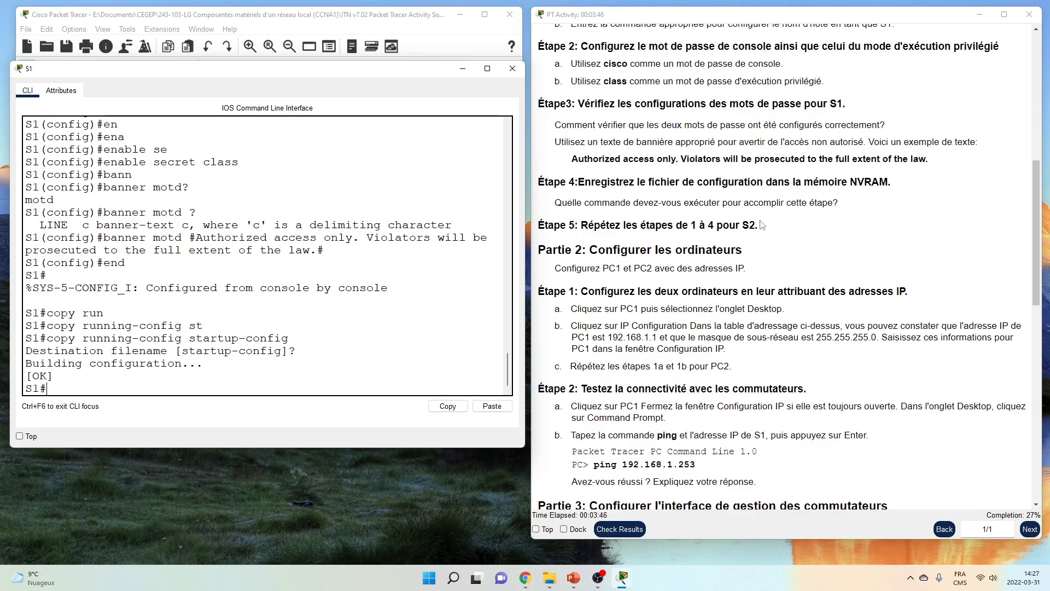
Close S1's console, open S2's command line enlarged, and enter privileged EXEC mode
{"action": "left_click", "coordinate": [512, 68]}
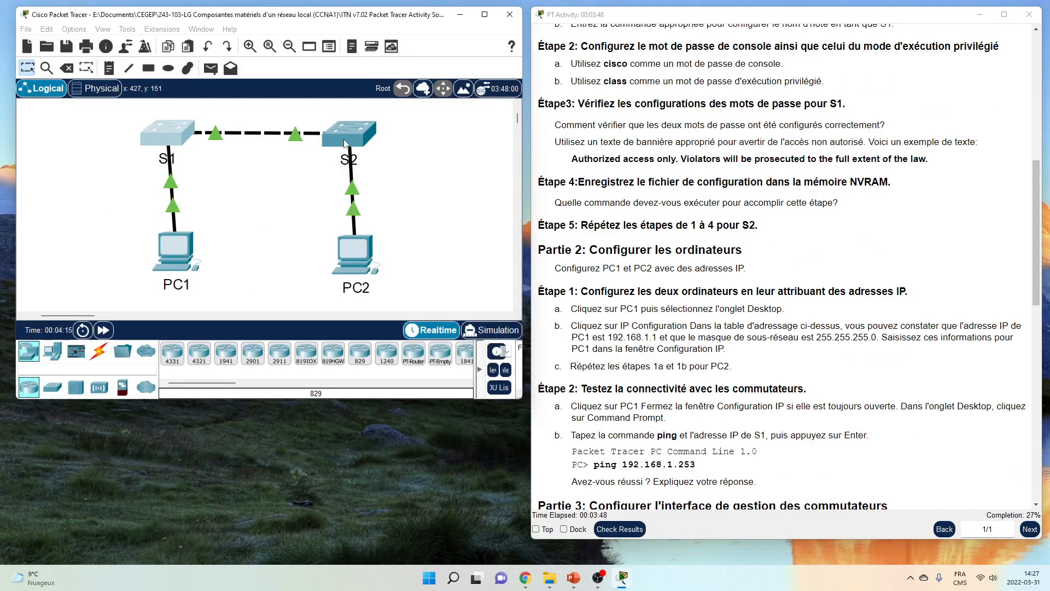
{"action": "left_click", "coordinate": [346, 143]}
{"action": "left_click_drag", "start_coordinate": [394, 93], "coordinate": [103, 93]}
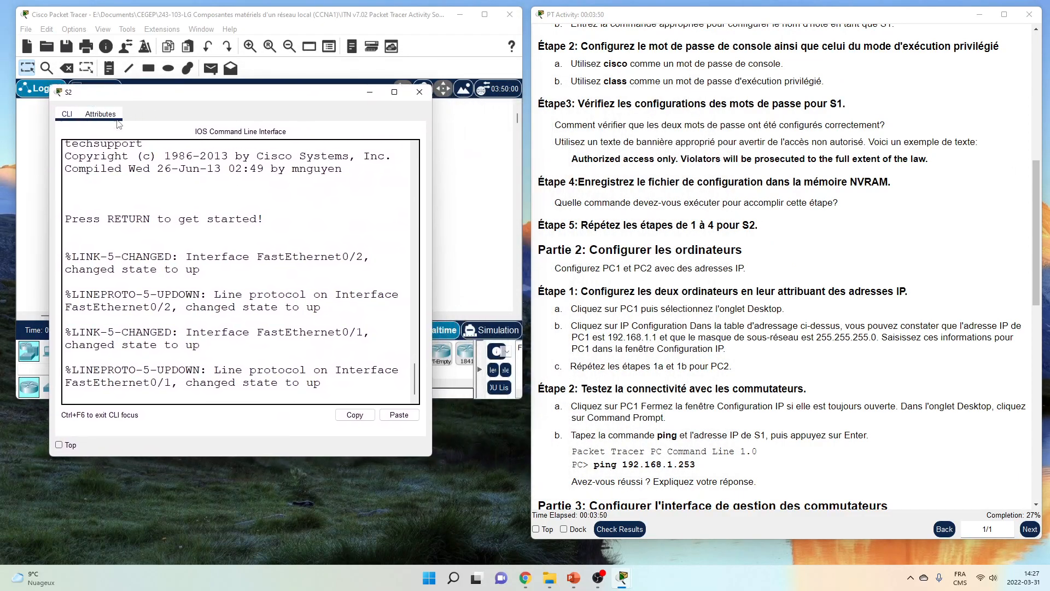
{"action": "left_click_drag", "start_coordinate": [432, 456], "coordinate": [515, 471]}
{"action": "key", "text": "Return"}
{"action": "type", "text": "en"}
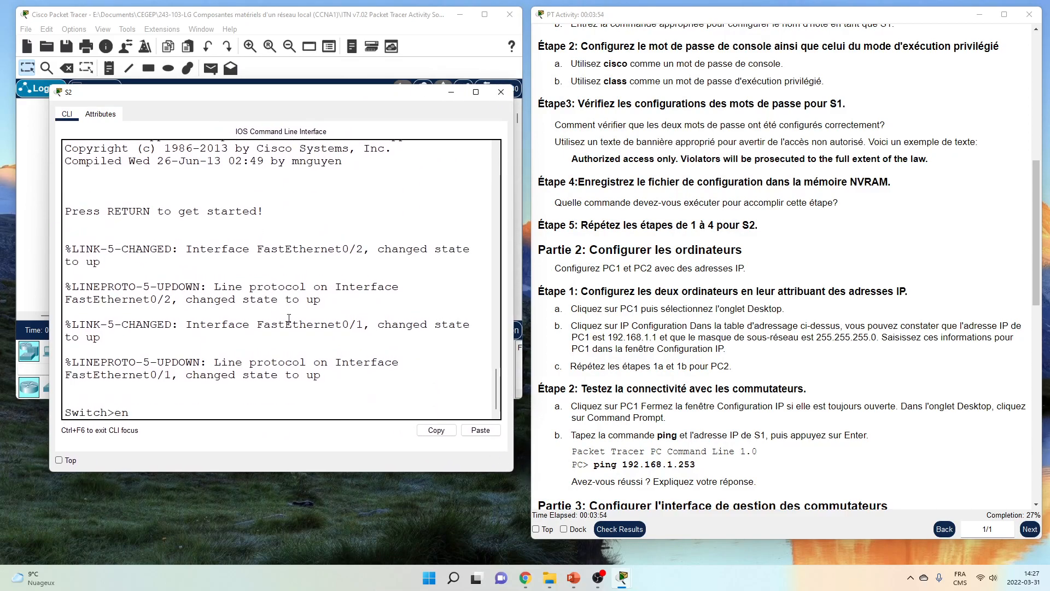
{"action": "key", "text": "Return"}
Enter global configuration mode and set the hostname to S2
{"action": "type", "text": "conf"}
{"action": "key", "text": "Tab"}
{"action": "type", "text": "t"}
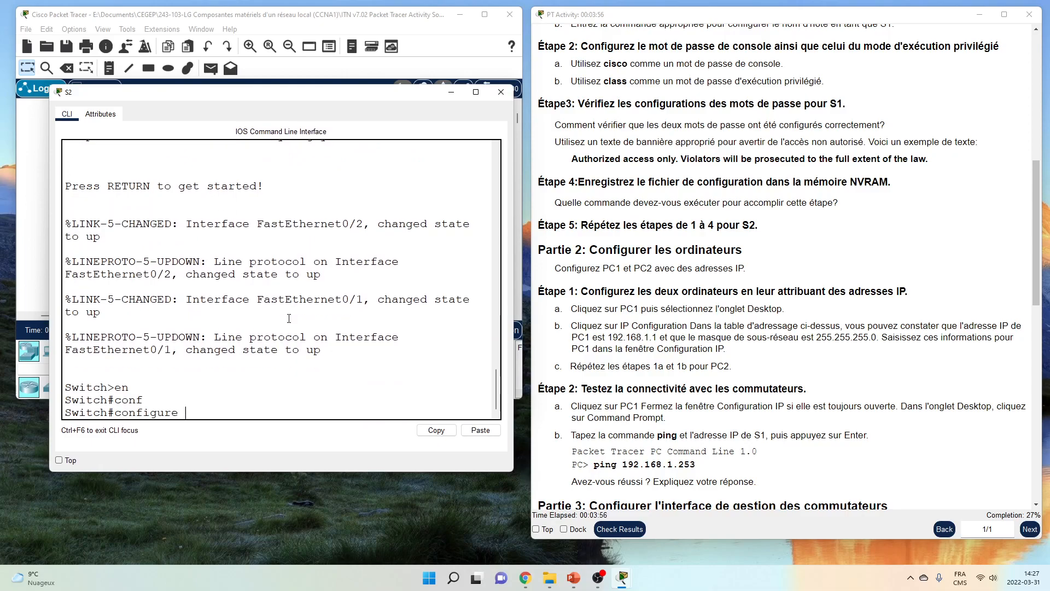
{"action": "key", "text": "Tab"}
{"action": "key", "text": "Return"}
{"action": "type", "text": "hos"}
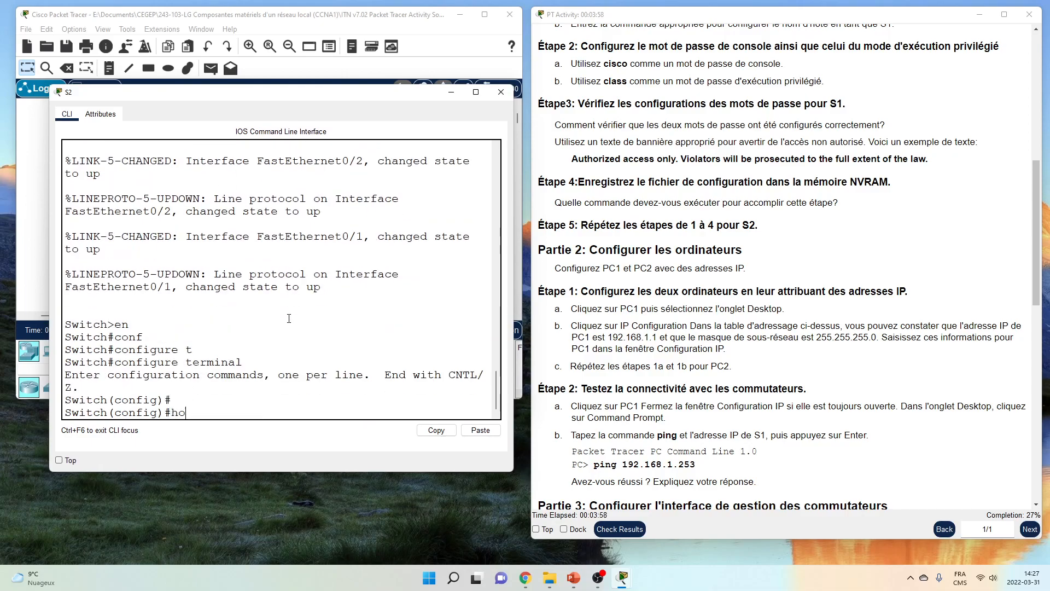
{"action": "key", "text": "Tab"}
{"action": "type", "text": "S"}
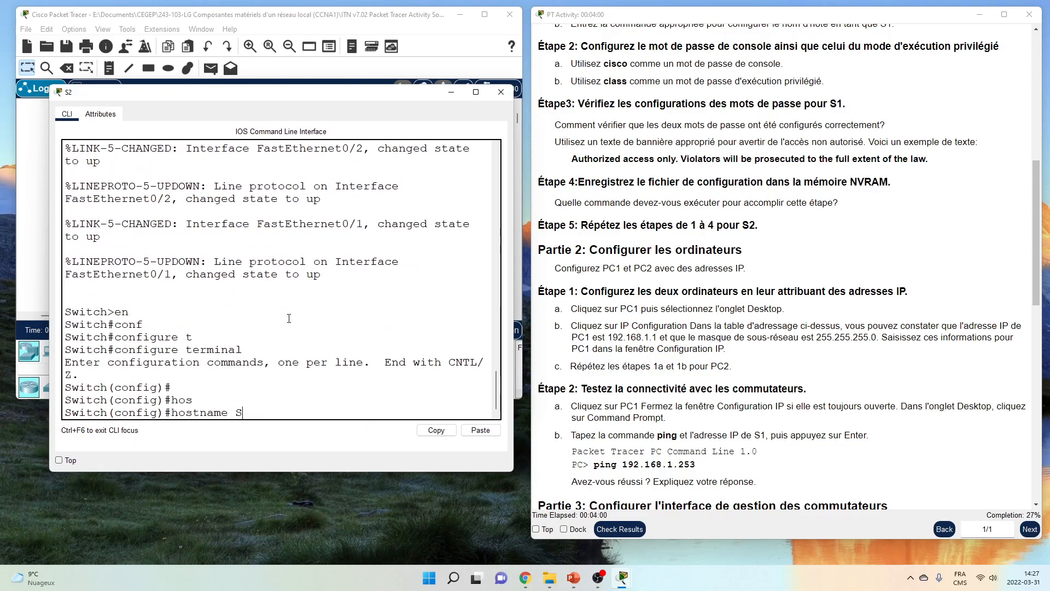
{"action": "type", "text": "2"}
{"action": "key", "text": "Return"}
Give S2's console line 0 a password, require login, and exit line configuration
{"action": "type", "text": "lin"}
{"action": "key", "text": "Tab"}
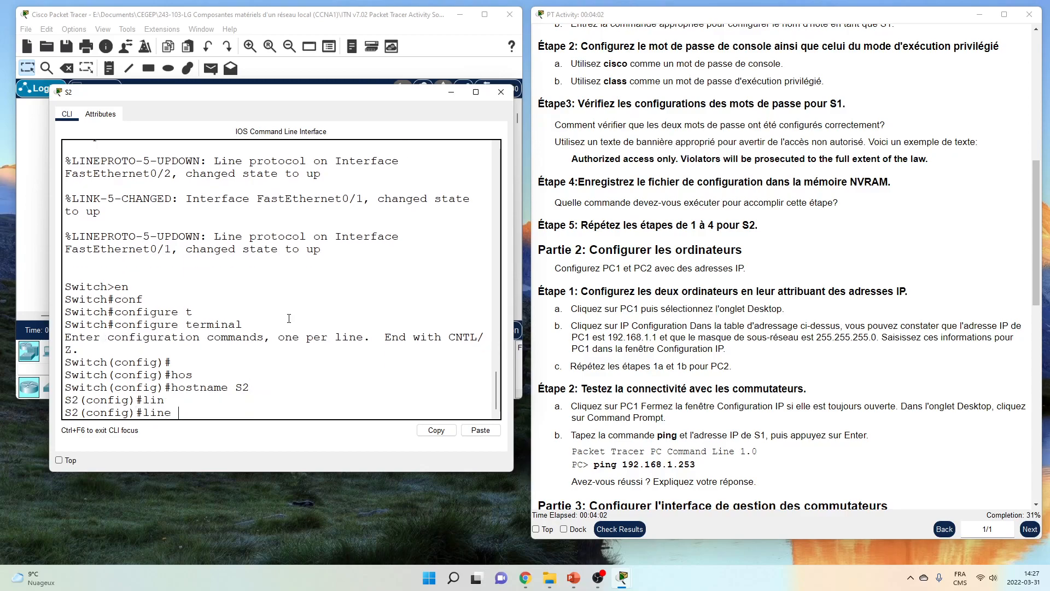
{"action": "type", "text": "con"}
{"action": "key", "text": "Tab"}
{"action": "type", "text": "0"}
{"action": "key", "text": "Return"}
{"action": "type", "text": "pass"}
{"action": "key", "text": "Tab"}
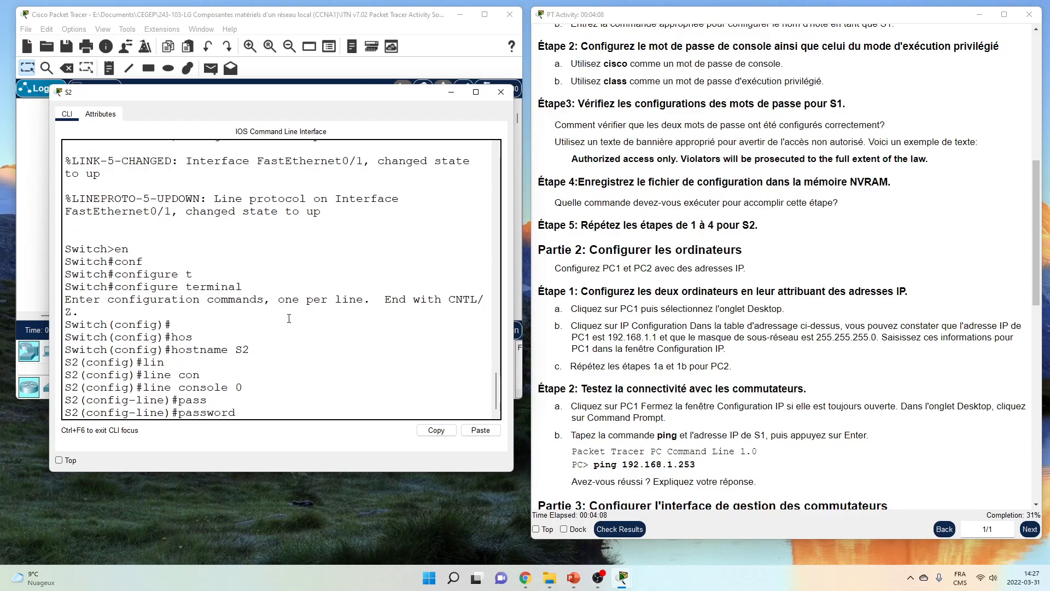
{"action": "type", "text": "cisco"}
{"action": "key", "text": "Return"}
{"action": "type", "text": "login"}
{"action": "key", "text": "Return"}
{"action": "type", "text": "exit"}
{"action": "key", "text": "Return"}
Set the encrypted enable secret for privileged mode on S2
{"action": "type", "text": "en"}
{"action": "key", "text": "Tab"}
{"action": "type", "text": "a"}
{"action": "key", "text": "Tab"}
{"action": "type", "text": "se"}
{"action": "key", "text": "Tab"}
{"action": "type", "text": "class"}
{"action": "key", "text": "Return"}
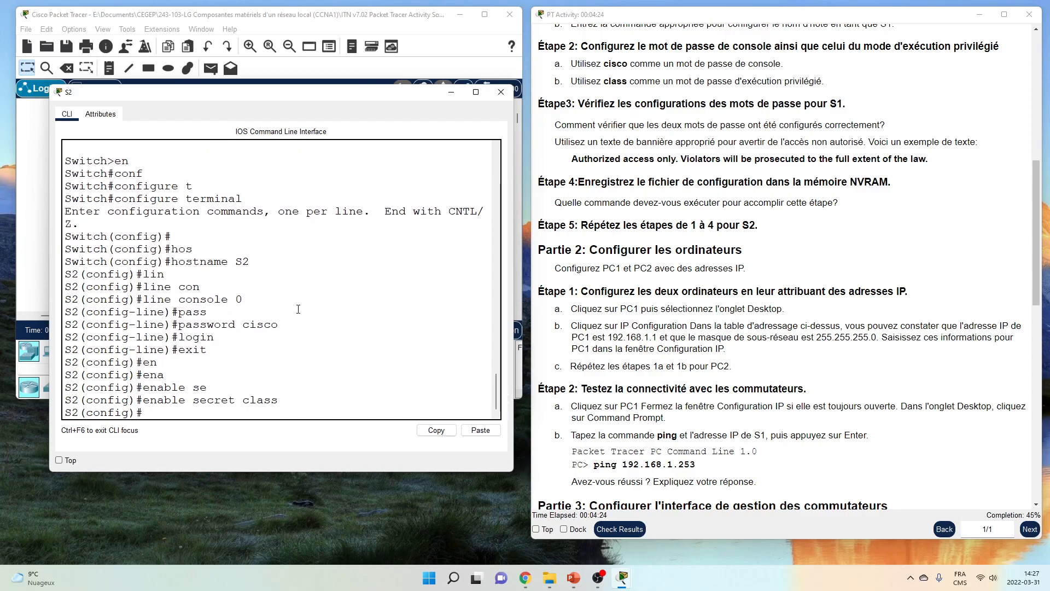
Set S2's banner motd to the activity's Authorized access only text, delimited by #
{"action": "type", "text": "ba"}
{"action": "key", "text": "Tab"}
{"action": "type", "text": "mo"}
{"action": "key", "text": "Tab"}
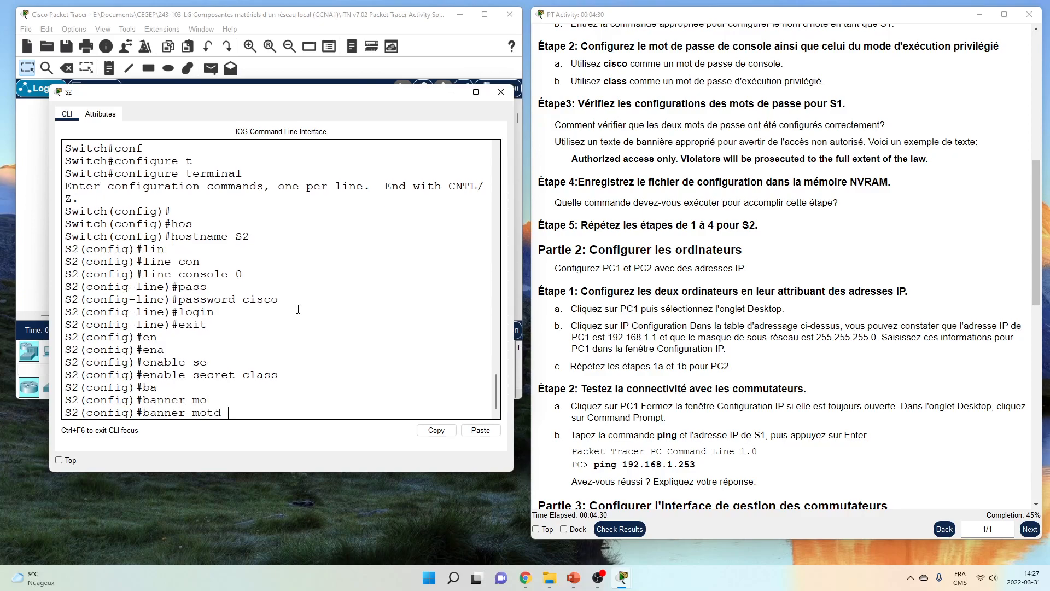
{"action": "left_click", "coordinate": [575, 157]}
{"action": "left_click_drag", "start_coordinate": [575, 158], "coordinate": [952, 154]}
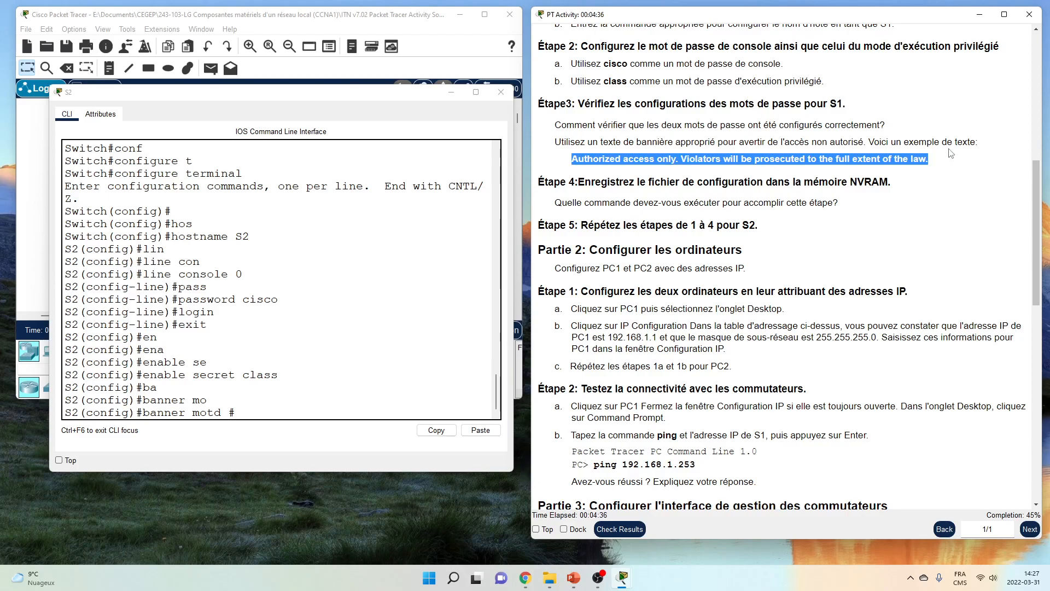
{"action": "right_click", "coordinate": [913, 157]}
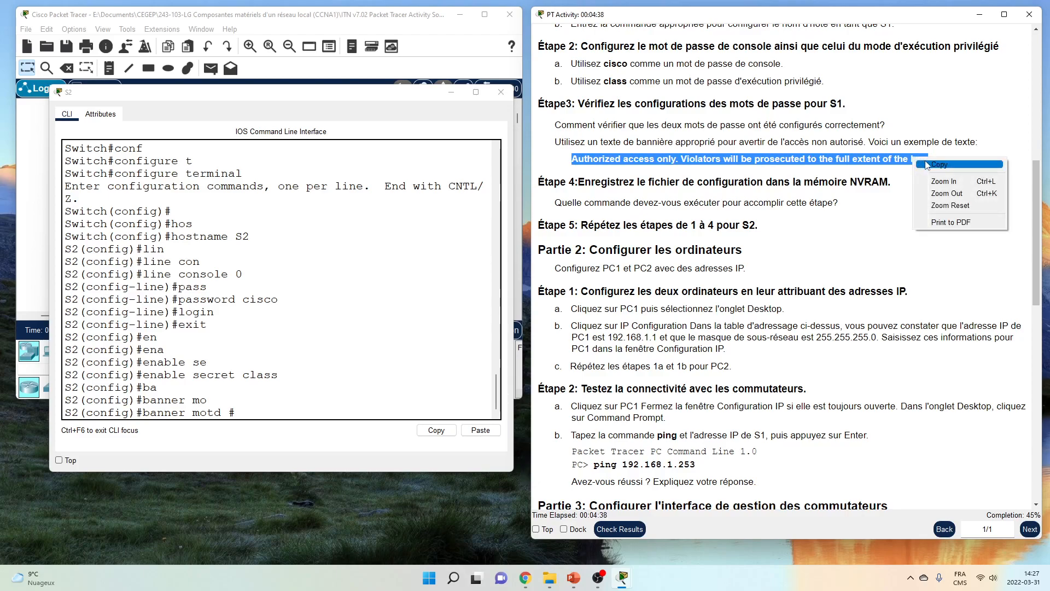
{"action": "left_click", "coordinate": [924, 164]}
{"action": "left_click", "coordinate": [333, 288]}
{"action": "right_click", "coordinate": [334, 287]}
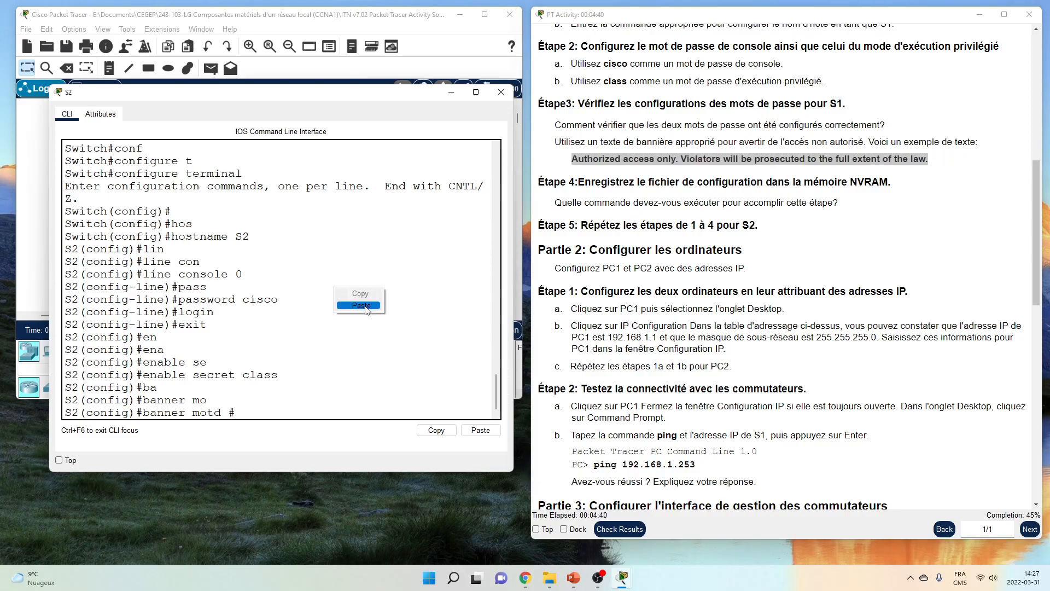
{"action": "left_click", "coordinate": [366, 307]}
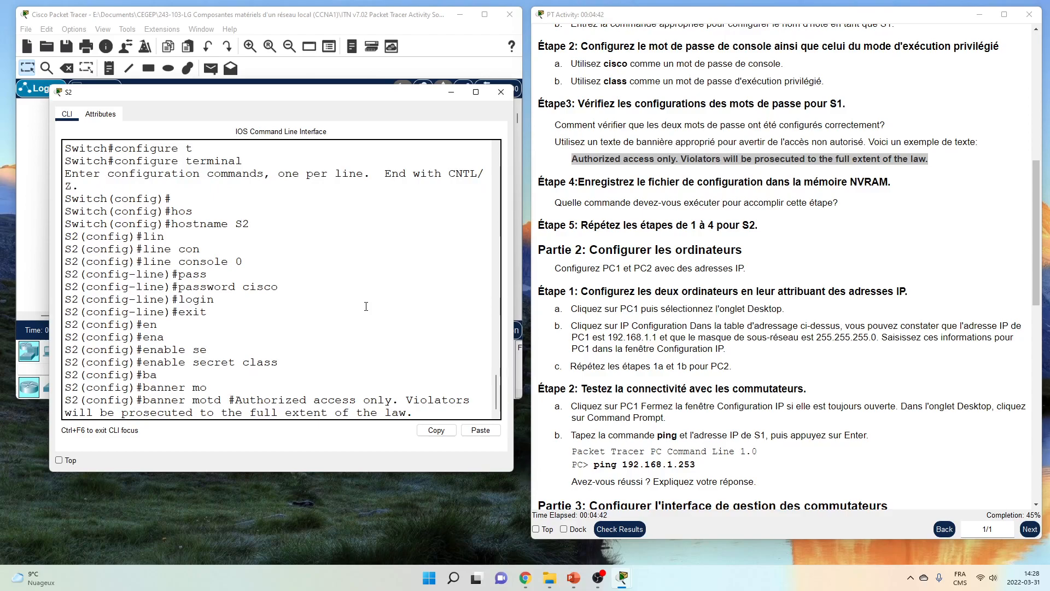
{"action": "type", "text": "#"}
{"action": "key", "text": "Return"}
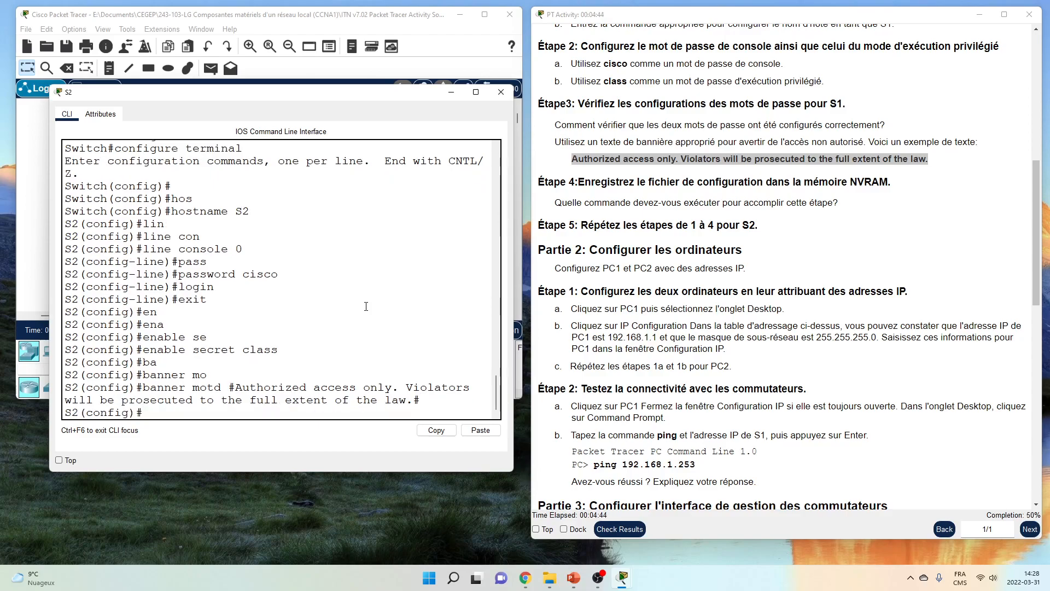
{"action": "key", "text": "Return"}
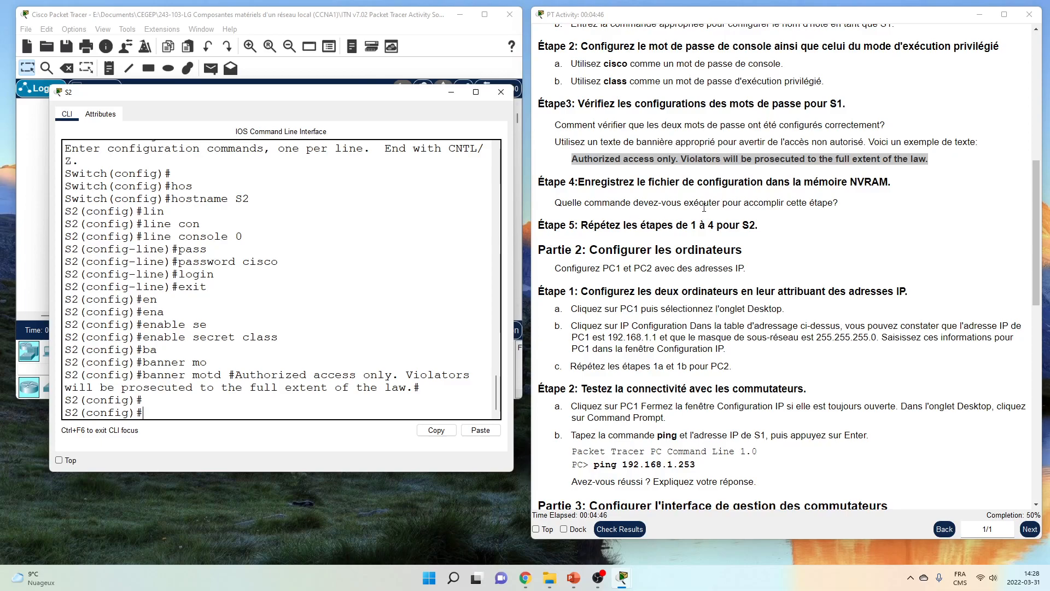
Exit configuration mode and copy S2's running-config to startup-config
{"action": "scroll", "coordinate": [689, 148], "scroll_direction": "up", "scroll_amount": 1}
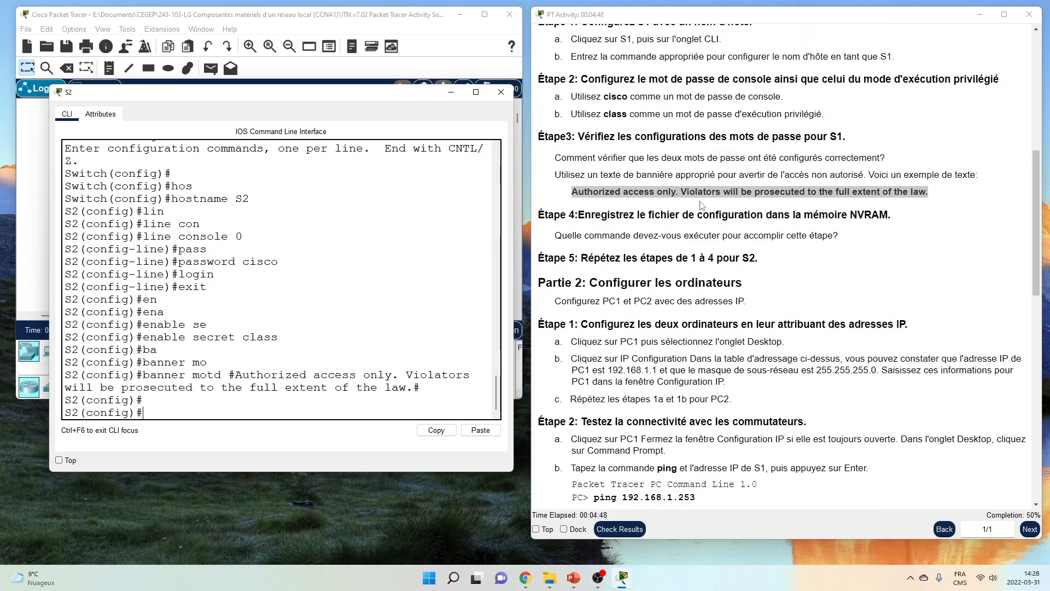
{"action": "type", "text": "exit"}
{"action": "key", "text": "Return"}
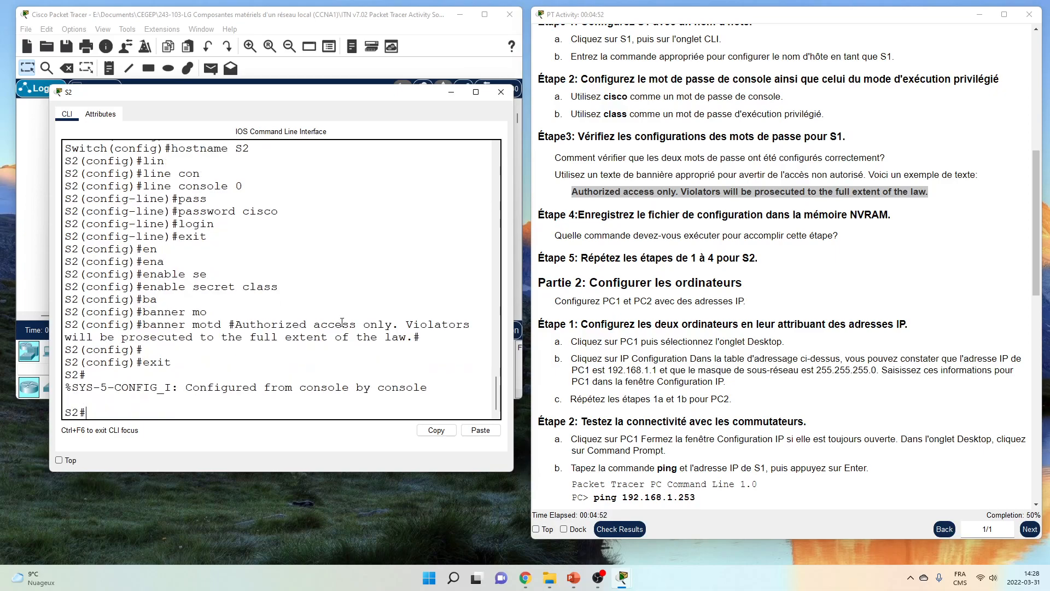
{"action": "type", "text": "copy run"}
{"action": "key", "text": "Tab"}
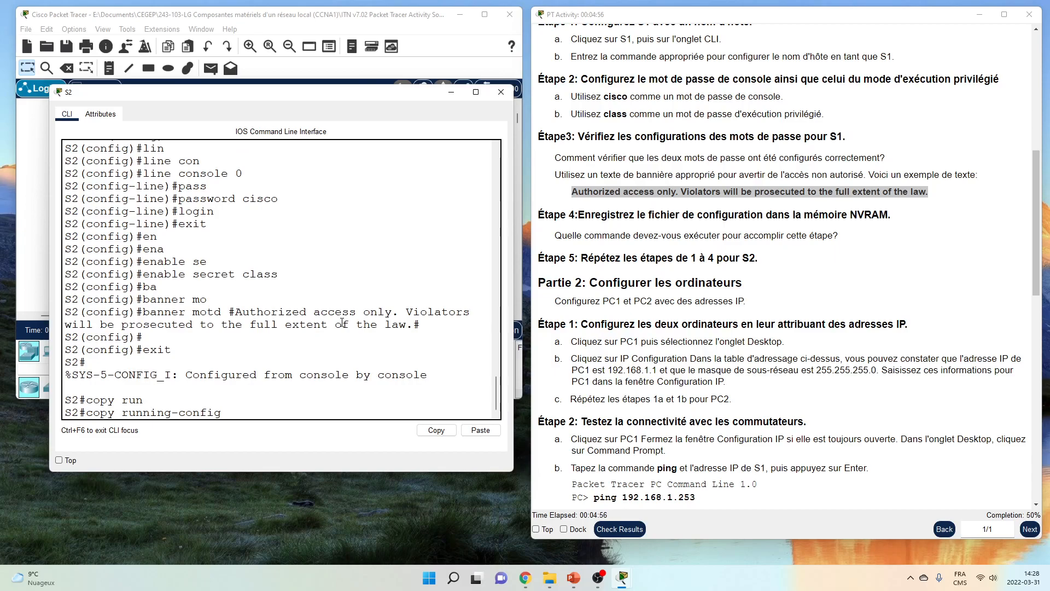
{"action": "type", "text": "st"}
{"action": "key", "text": "Tab"}
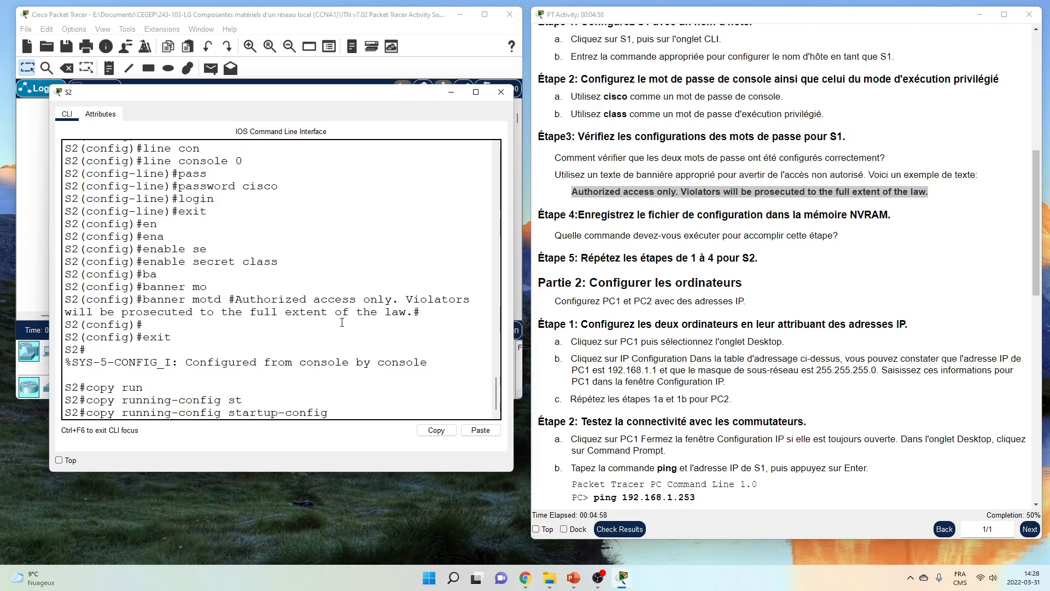
{"action": "key", "text": "Return"}
{"action": "key", "text": "Return"}
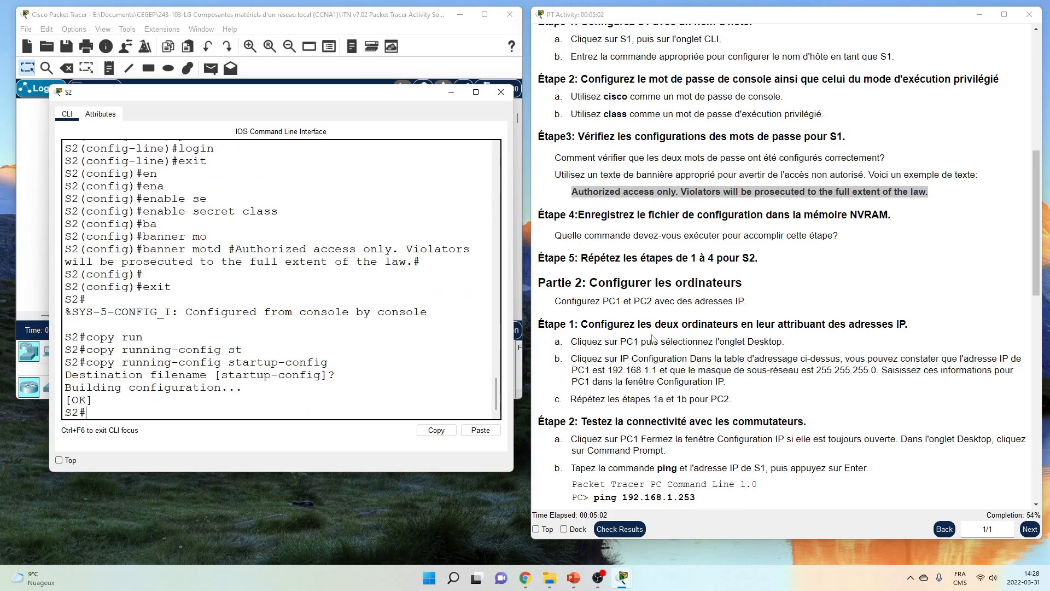
{"action": "scroll", "coordinate": [647, 327], "scroll_direction": "down", "scroll_amount": 1}
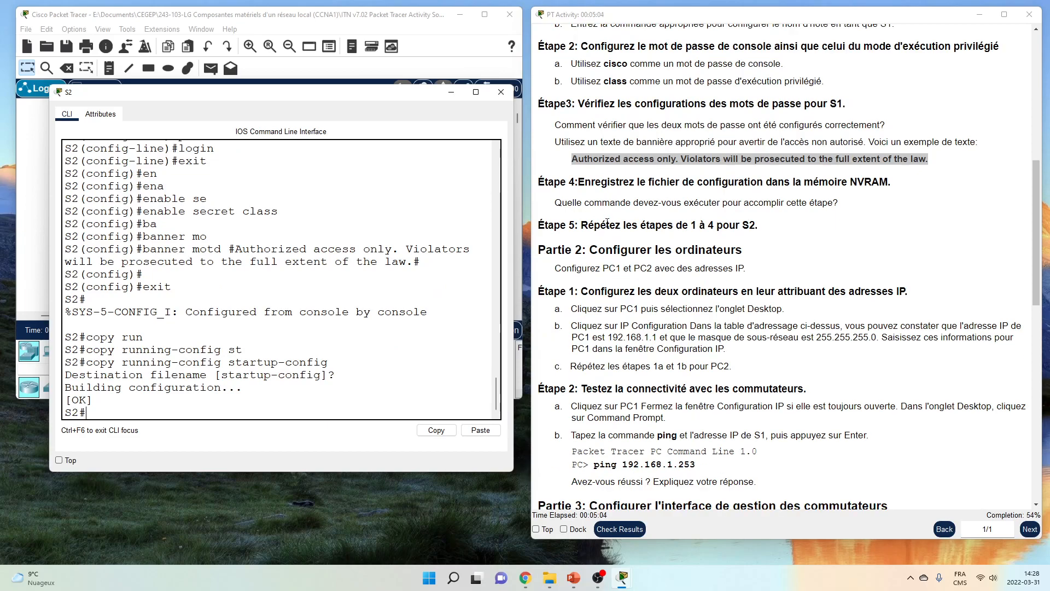
{"action": "scroll", "coordinate": [607, 218], "scroll_direction": "down", "scroll_amount": 4}
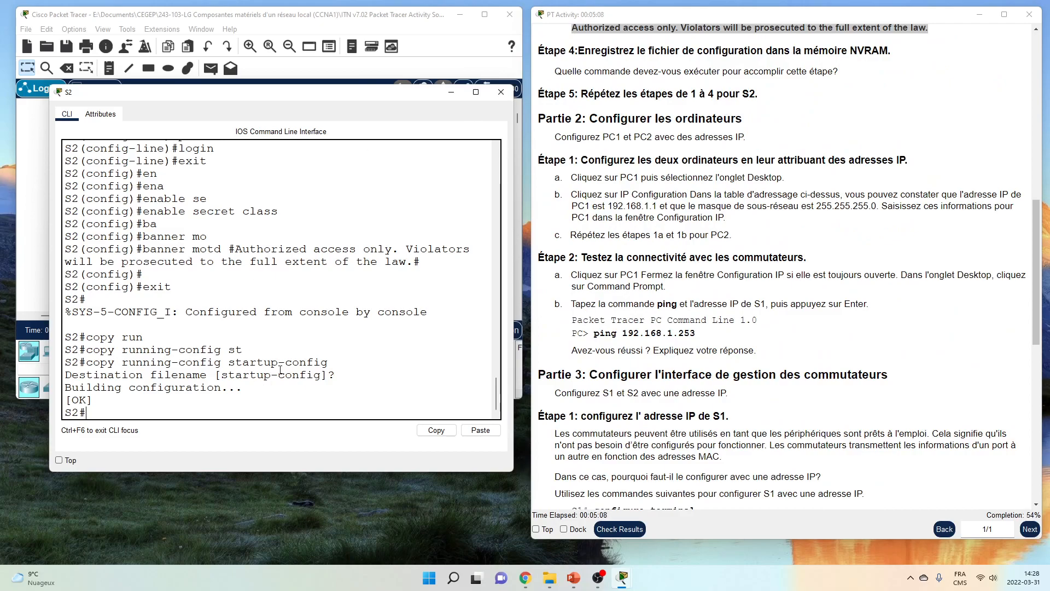
Close the S2 console and open PC1's IP Configuration
{"action": "left_click", "coordinate": [501, 92]}
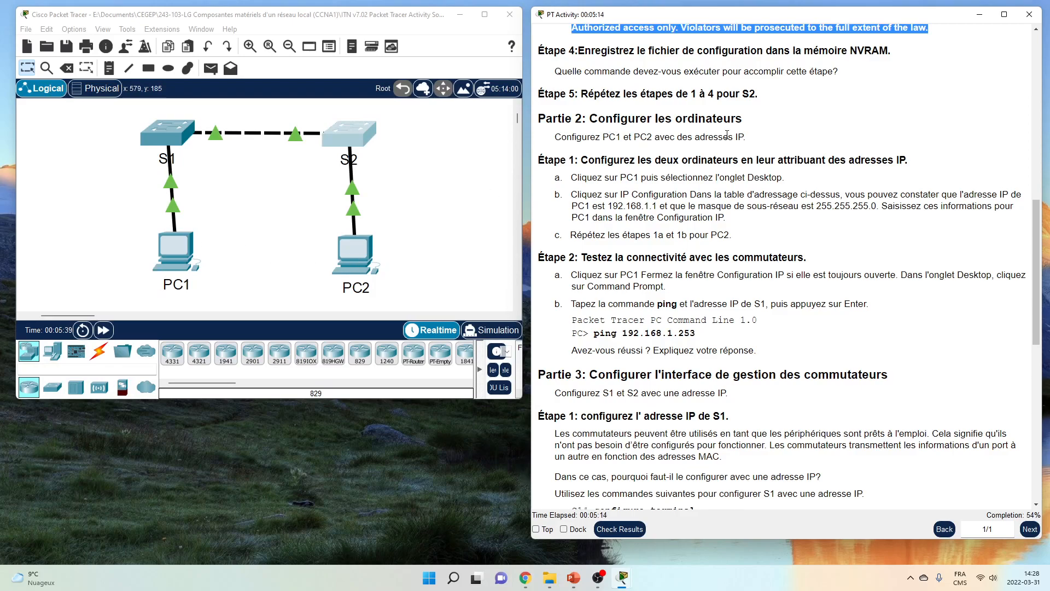
{"action": "left_click", "coordinate": [185, 256]}
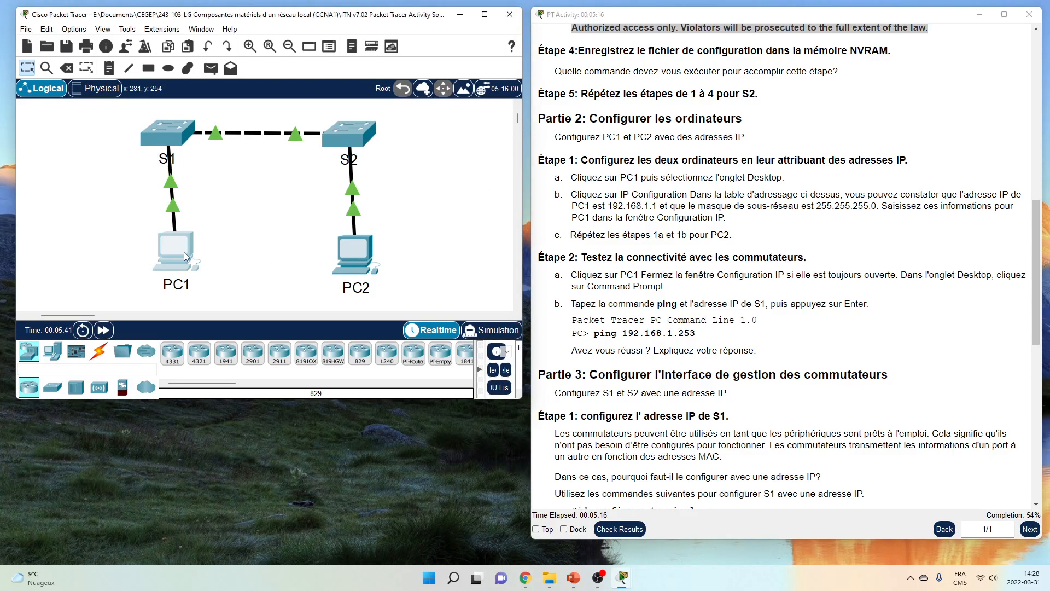
{"action": "left_click_drag", "start_coordinate": [413, 101], "coordinate": [169, 151]}
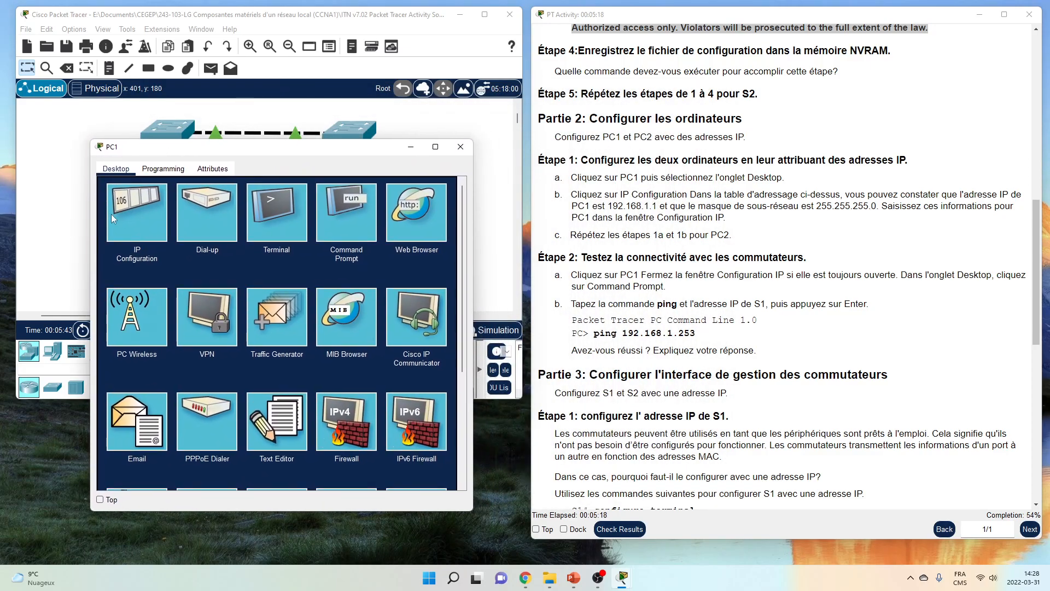
{"action": "left_click", "coordinate": [112, 218]}
Give PC1 IPv4 address 192.168.1.1 from the addressing table, with mask 255.255.255.0
{"action": "scroll", "coordinate": [624, 303], "scroll_direction": "up", "scroll_amount": 15}
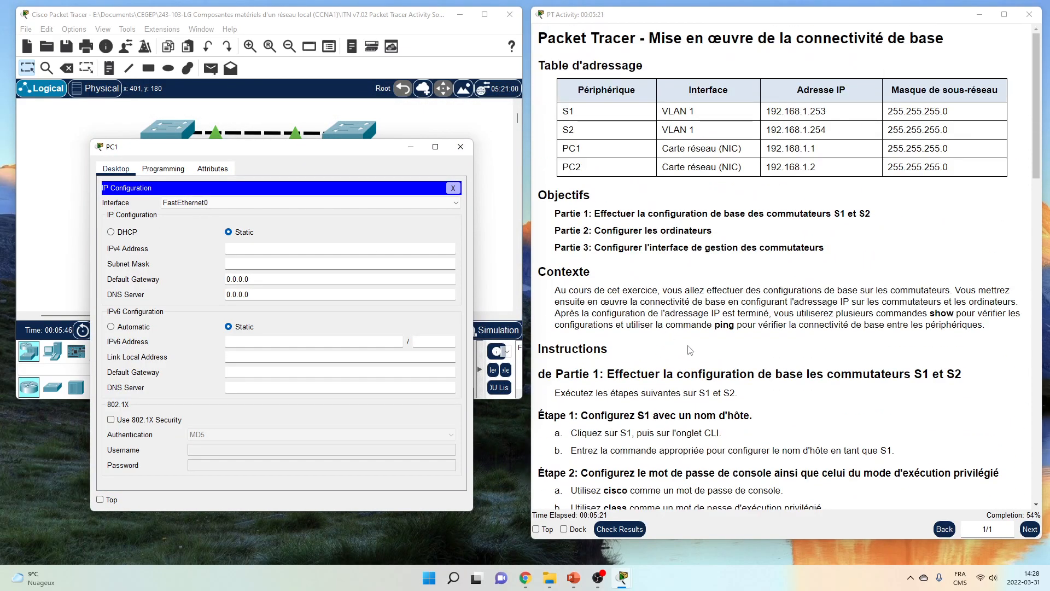
{"action": "left_click", "coordinate": [773, 148]}
{"action": "left_click_drag", "start_coordinate": [768, 148], "coordinate": [838, 148]}
{"action": "key", "text": "ctrl+c"}
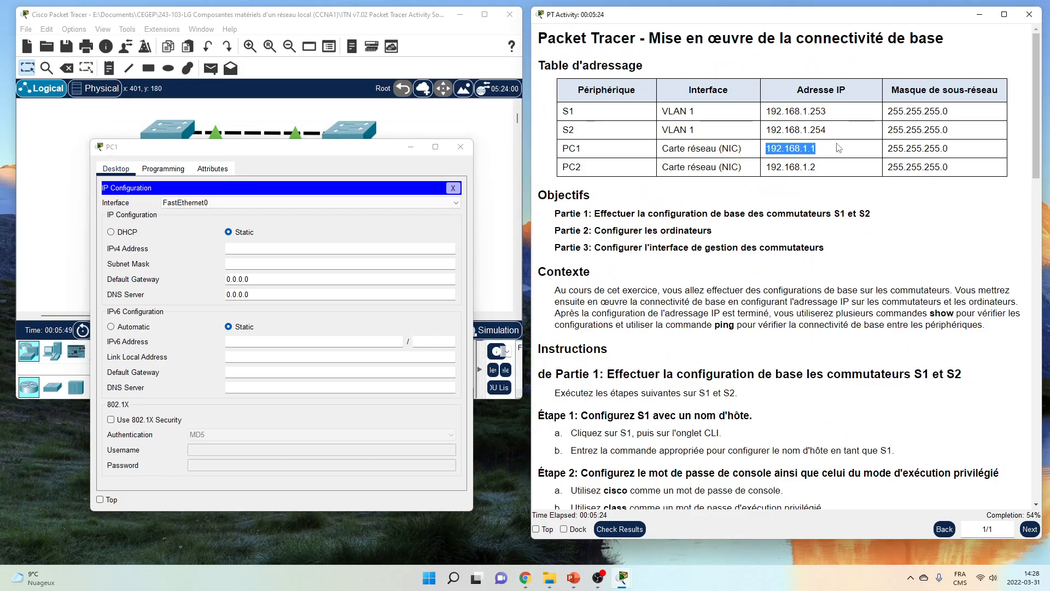
{"action": "left_click", "coordinate": [334, 252]}
{"action": "key", "text": "ctrl+v"}
{"action": "left_click", "coordinate": [292, 265]}
{"action": "left_click", "coordinate": [293, 267]}
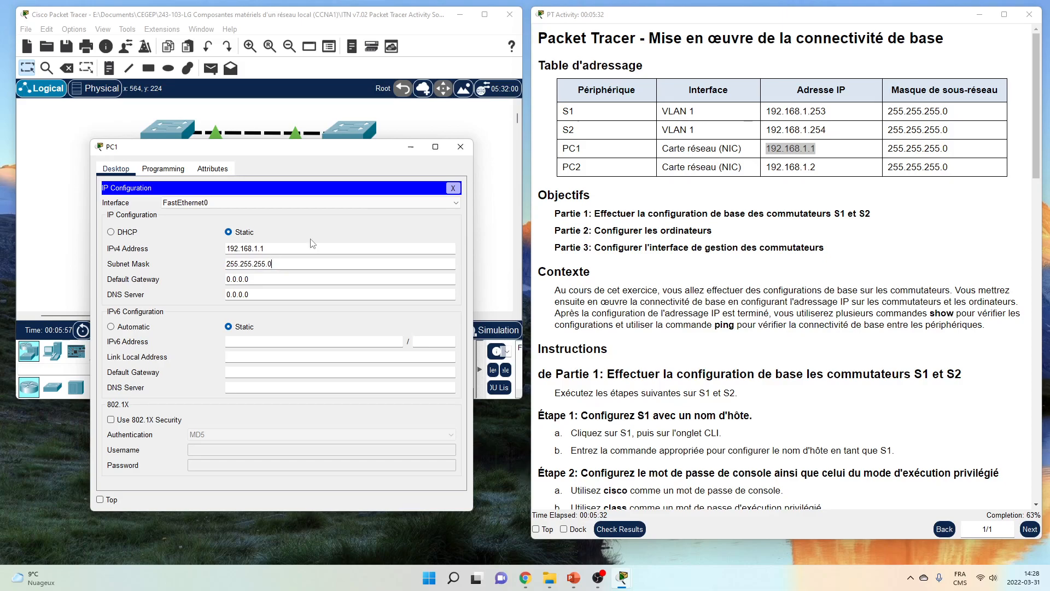
{"action": "left_click", "coordinate": [454, 188]}
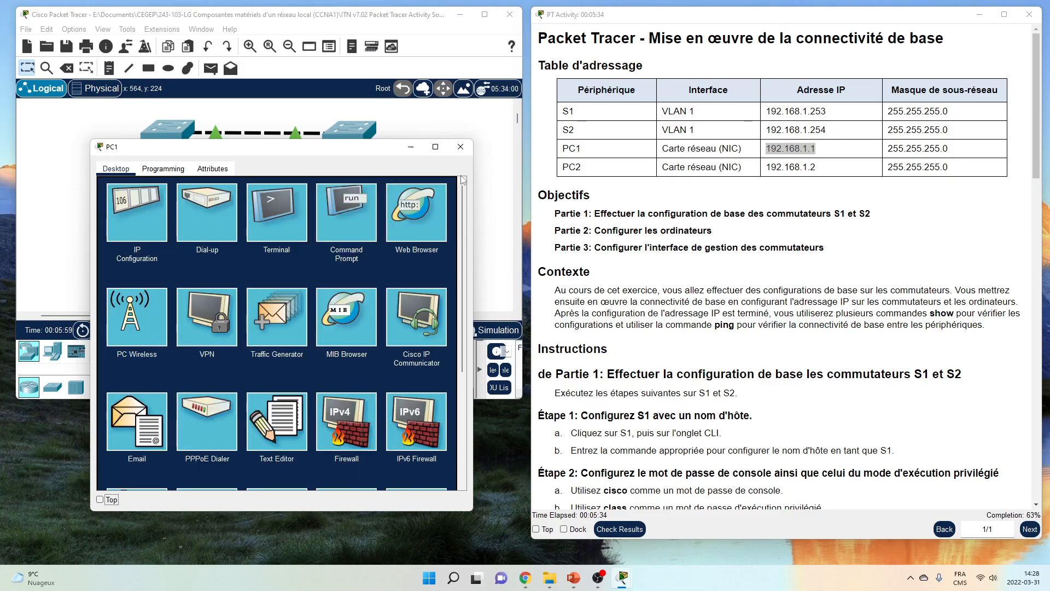
Close PC1's window and bring up PC2's Desktop window on the left
{"action": "left_click", "coordinate": [461, 146]}
{"action": "left_click", "coordinate": [351, 251]}
{"action": "left_click_drag", "start_coordinate": [429, 98], "coordinate": [211, 141]}
Set PC2's IPv4 address to 192.168.1.2 with subnet mask 255.255.255.0
{"action": "left_click", "coordinate": [140, 211]}
{"action": "left_click", "coordinate": [280, 239]}
{"action": "type", "text": "192.168.1.2"}
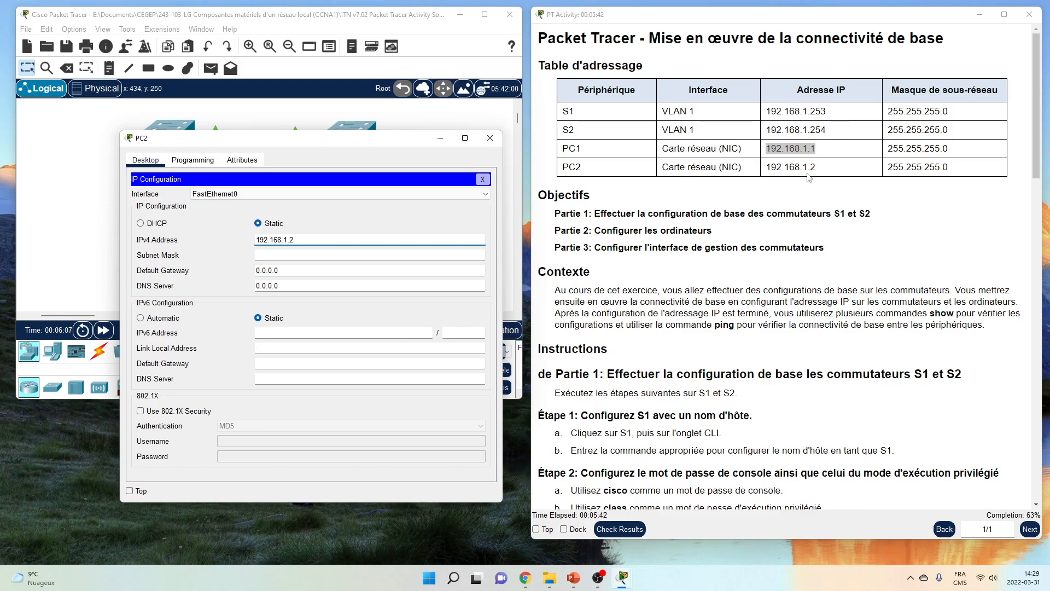
{"action": "left_click", "coordinate": [357, 254]}
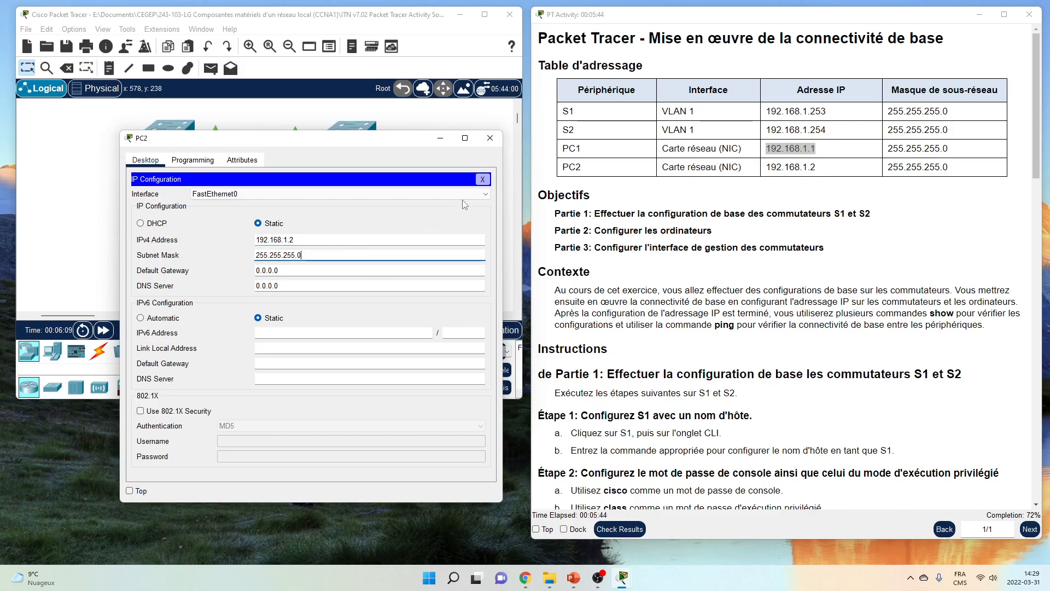
{"action": "left_click", "coordinate": [482, 179]}
From PC2's Command Prompt, ping PC1 at 192.168.1.1 and get 4 of 4 replies
{"action": "left_click", "coordinate": [381, 237]}
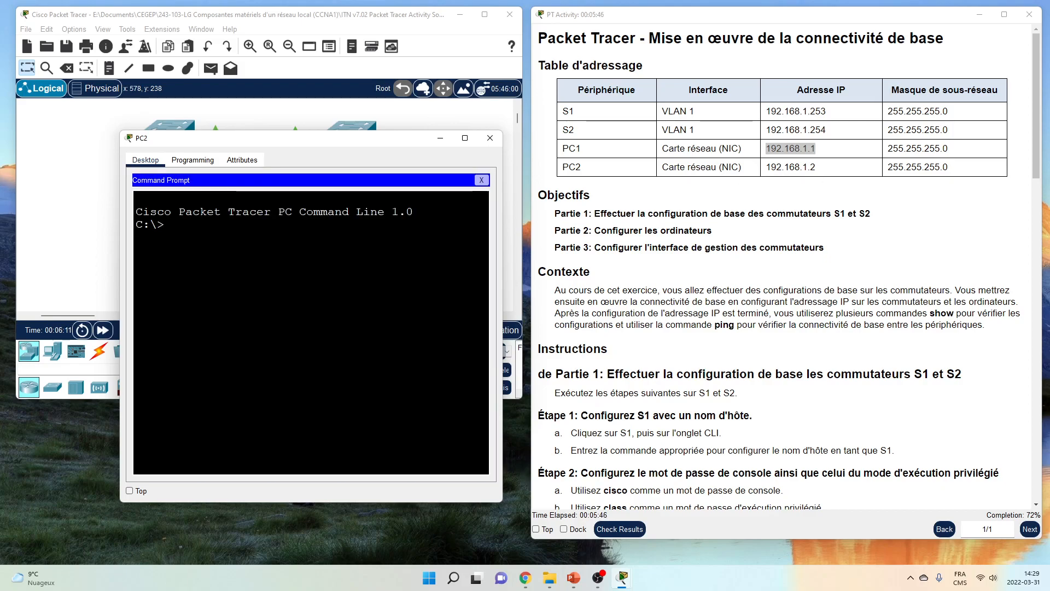
{"action": "type", "text": "ping"}
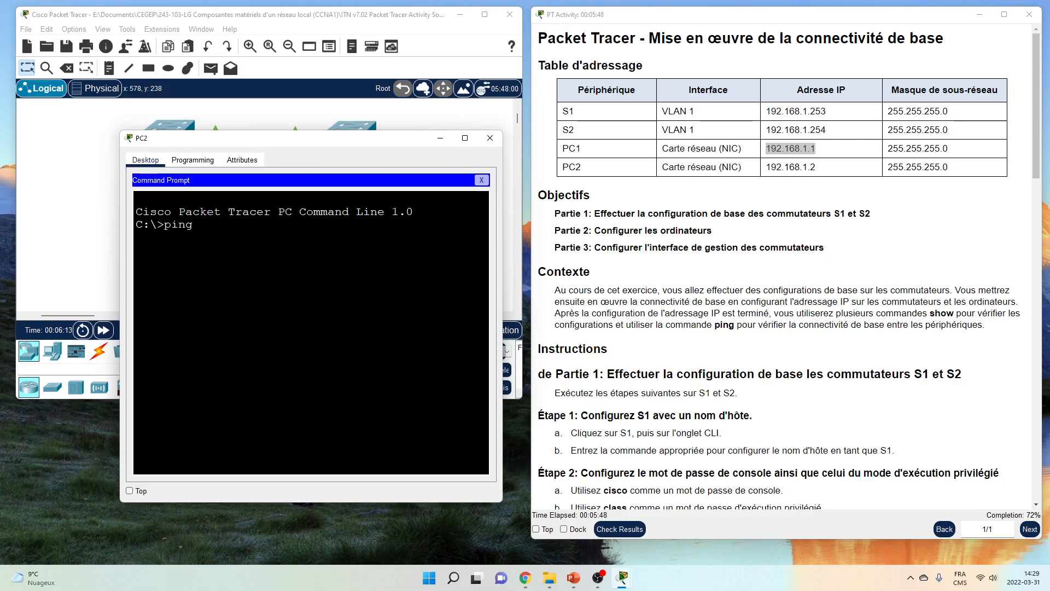
{"action": "type", "text": " 192.168.1.2"}
{"action": "key", "text": "Return"}
{"action": "key", "text": "ctrl+c"}
{"action": "key", "text": "Up"}
{"action": "key", "text": "BackSpace"}
{"action": "type", "text": "1"}
{"action": "key", "text": "Return"}
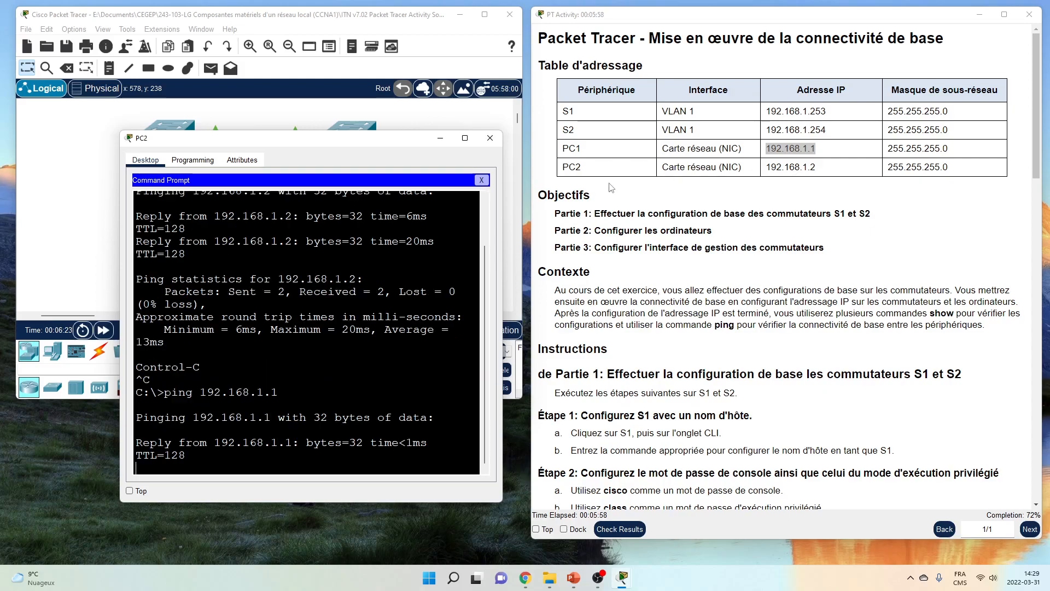
{"action": "left_click_drag", "start_coordinate": [120, 253], "coordinate": [49, 246]}
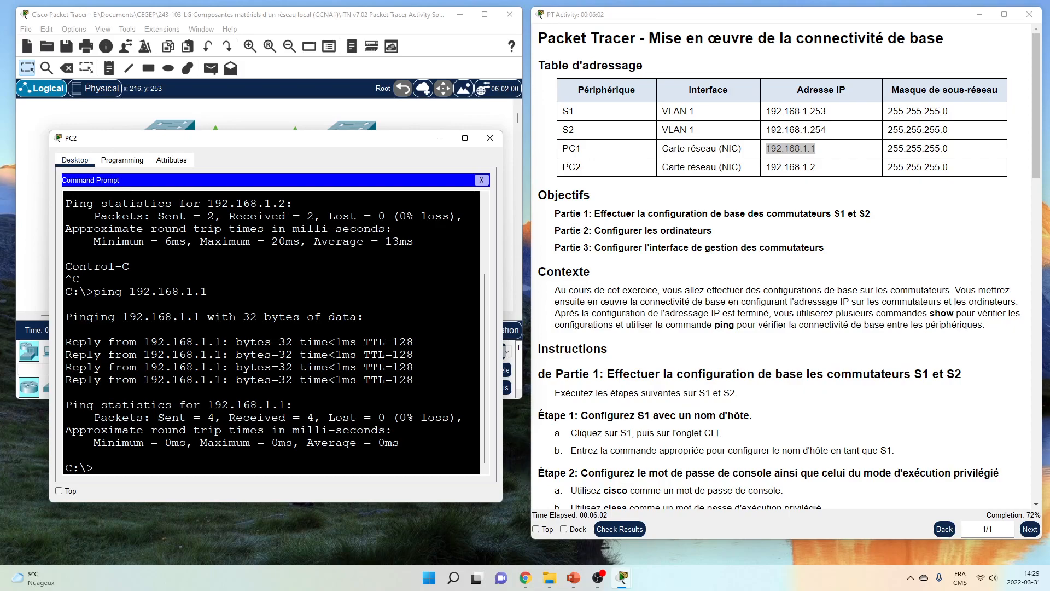
{"action": "left_click", "coordinate": [491, 138]}
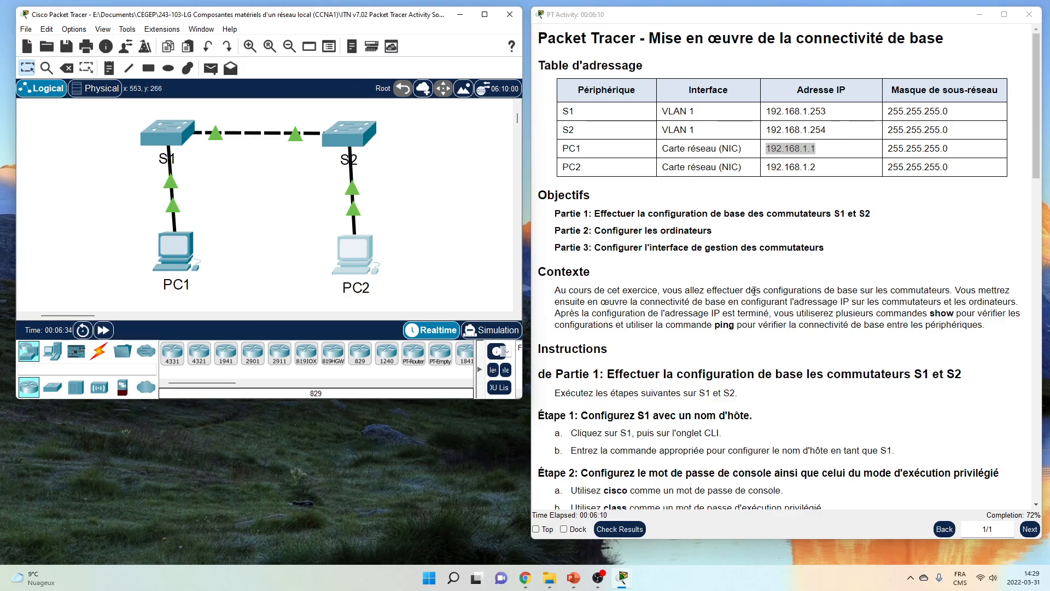
{"action": "scroll", "coordinate": [794, 336], "scroll_direction": "down", "scroll_amount": 1}
{"action": "scroll", "coordinate": [787, 313], "scroll_direction": "down", "scroll_amount": 10}
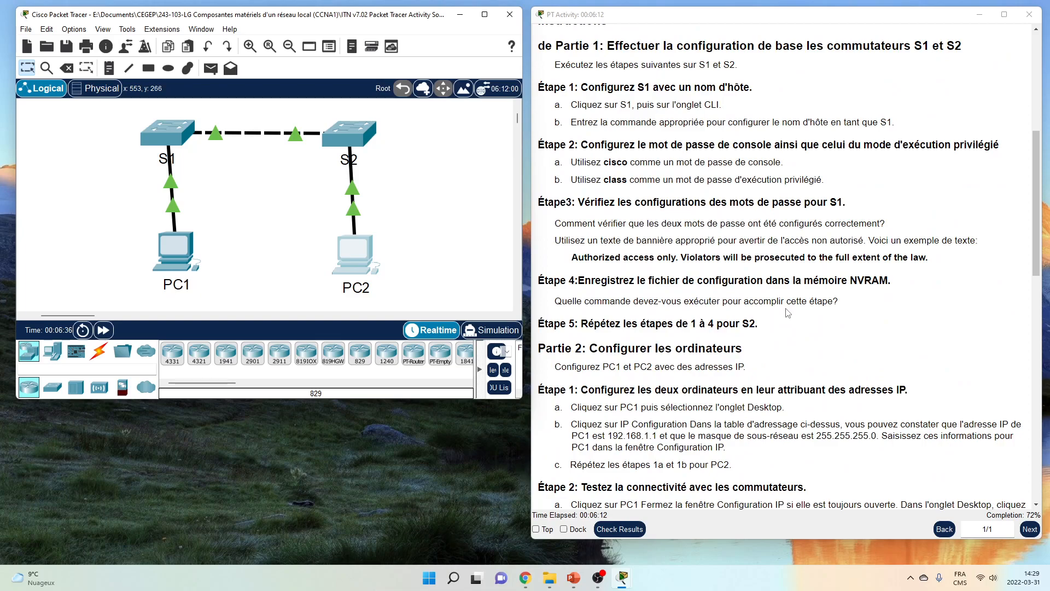
{"action": "scroll", "coordinate": [788, 313], "scroll_direction": "down", "scroll_amount": 9}
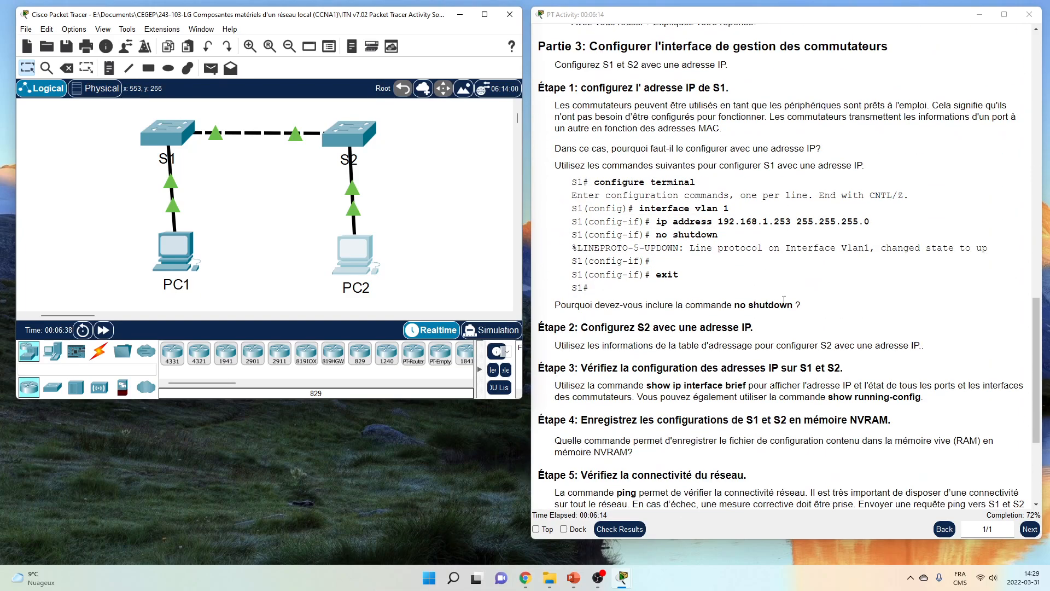
{"action": "scroll", "coordinate": [783, 302], "scroll_direction": "down", "scroll_amount": 4}
{"action": "scroll", "coordinate": [784, 301], "scroll_direction": "up", "scroll_amount": 9}
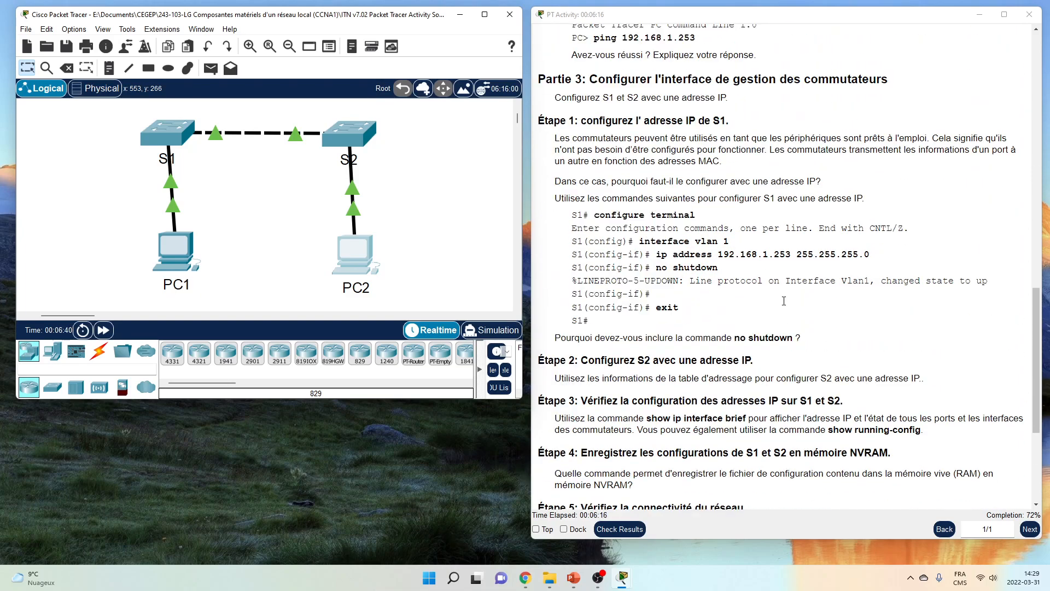
{"action": "scroll", "coordinate": [769, 238], "scroll_direction": "up", "scroll_amount": 5}
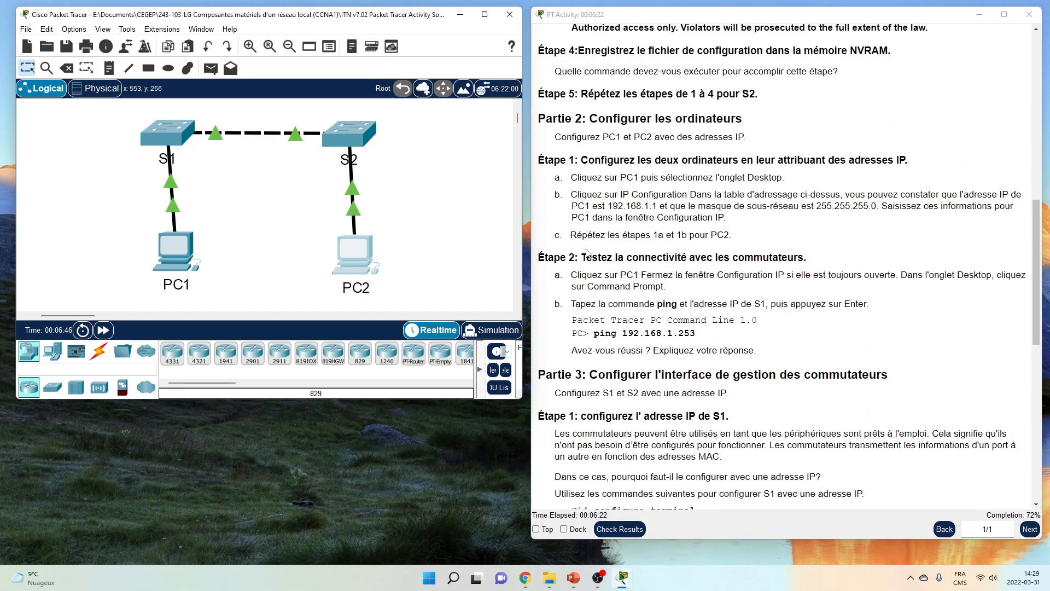
{"action": "scroll", "coordinate": [588, 253], "scroll_direction": "down", "scroll_amount": 2}
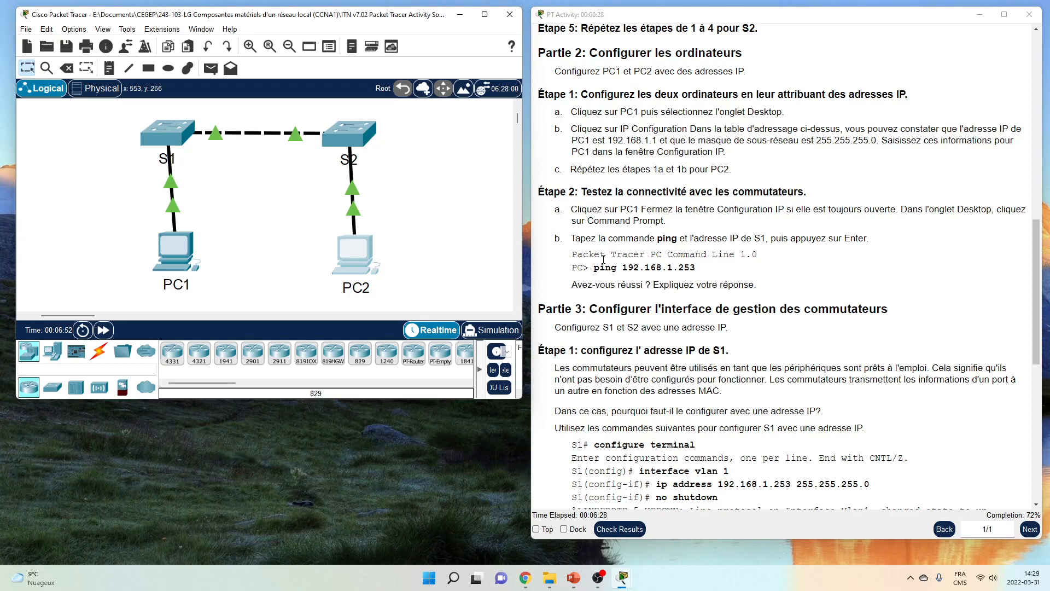
{"action": "scroll", "coordinate": [603, 260], "scroll_direction": "down", "scroll_amount": 2}
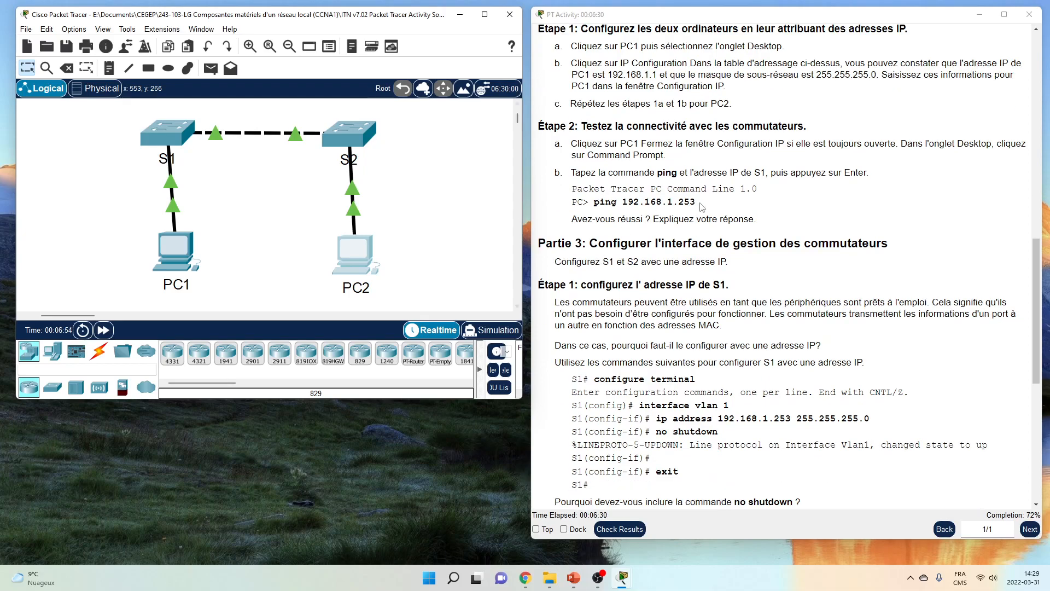
{"action": "scroll", "coordinate": [607, 220], "scroll_direction": "down", "scroll_amount": 2}
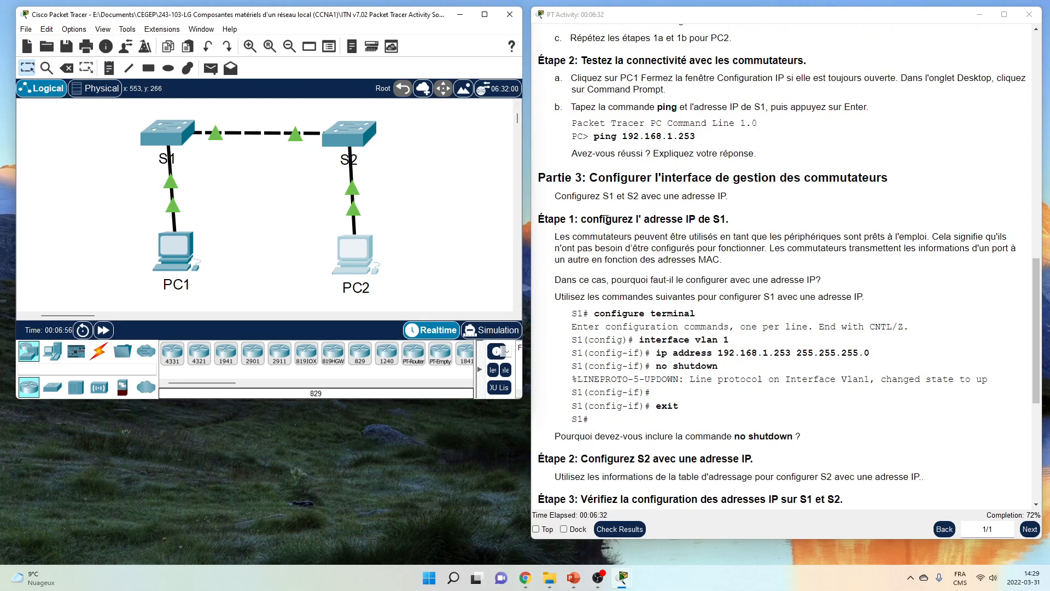
{"action": "scroll", "coordinate": [607, 219], "scroll_direction": "down", "scroll_amount": 1}
{"action": "scroll", "coordinate": [578, 243], "scroll_direction": "down", "scroll_amount": 1}
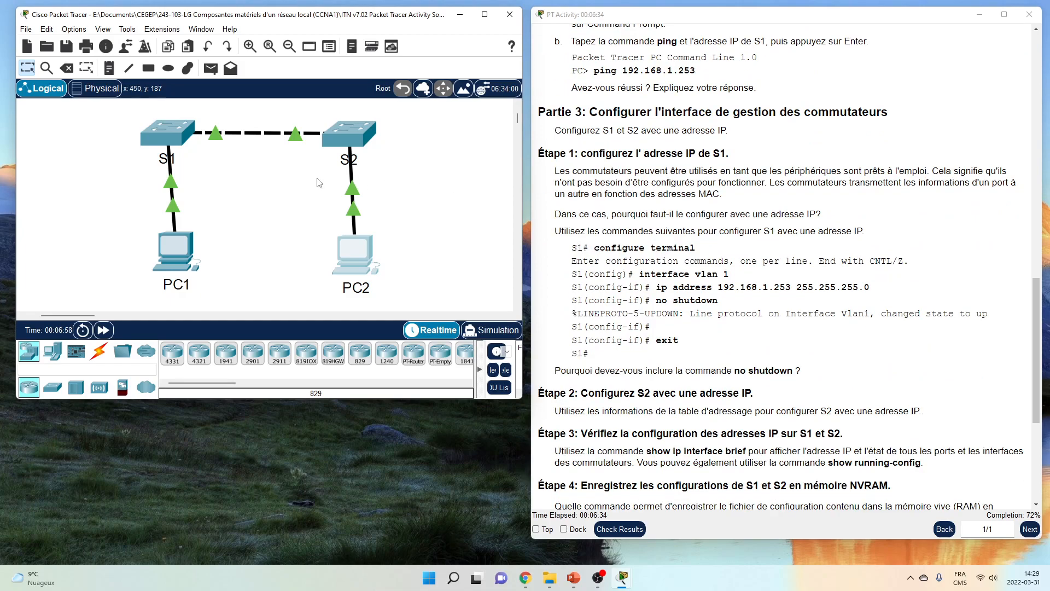
Open S1's CLI and save with copy running-config startup-config
{"action": "left_click", "coordinate": [169, 135]}
{"action": "left_click_drag", "start_coordinate": [391, 104], "coordinate": [105, 104]}
{"action": "left_click_drag", "start_coordinate": [436, 467], "coordinate": [492, 477]}
{"action": "key", "text": "Return"}
{"action": "key", "text": "Return"}
{"action": "key", "text": "Return"}
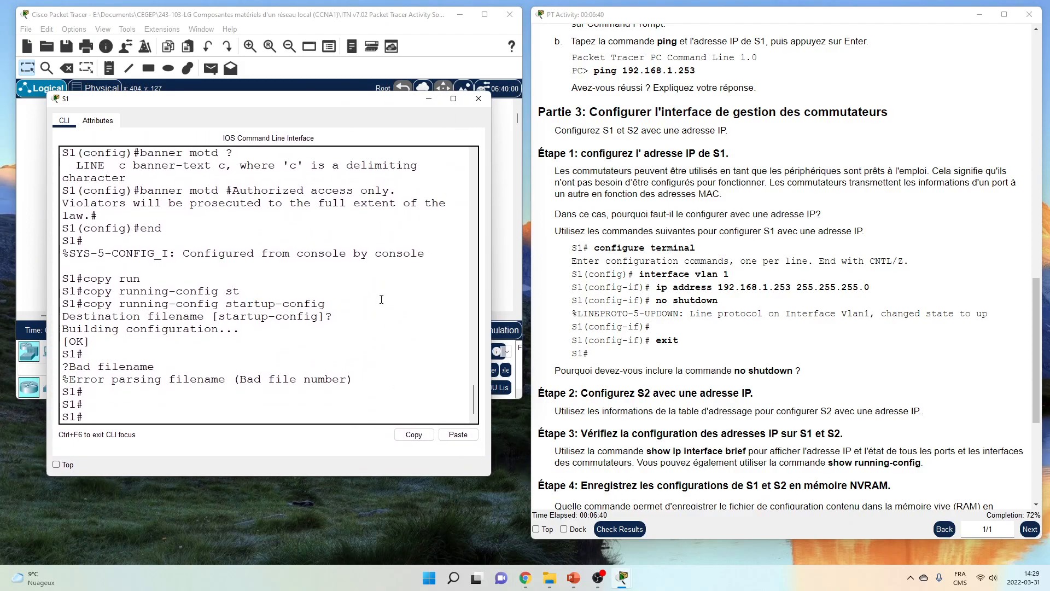
{"action": "key", "text": "Up"}
{"action": "key", "text": "Return"}
{"action": "key", "text": "Return"}
{"action": "key", "text": "Return"}
{"action": "key", "text": "Return"}
{"action": "key", "text": "Return"}
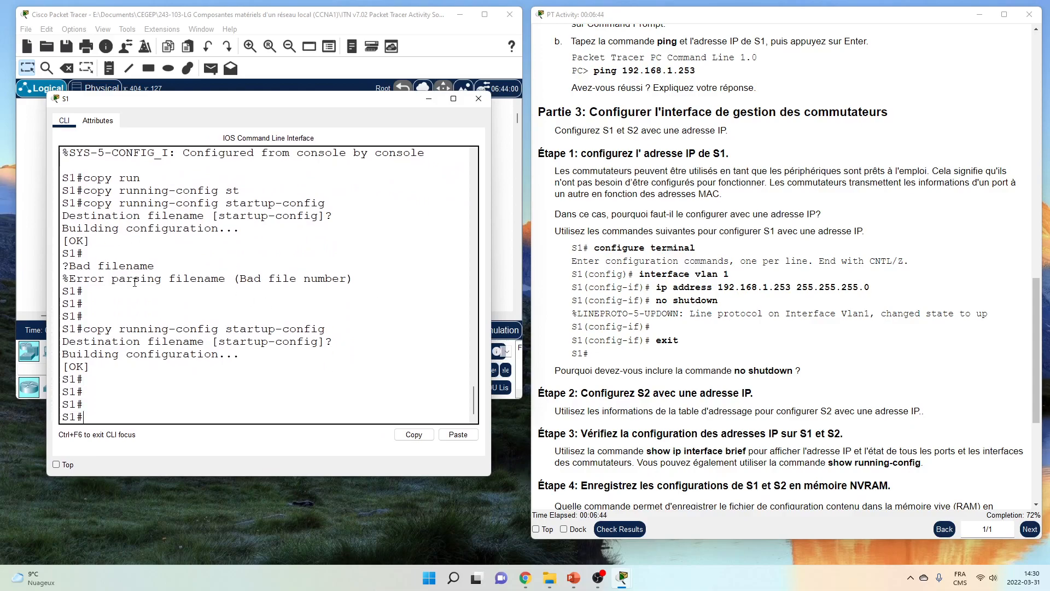
{"action": "left_click_drag", "start_coordinate": [491, 247], "coordinate": [516, 252]}
Enter configure terminal and interface vlan 1 on S1
{"action": "type", "text": "conf"}
{"action": "key", "text": "Tab"}
{"action": "type", "text": "t"}
{"action": "key", "text": "Tab"}
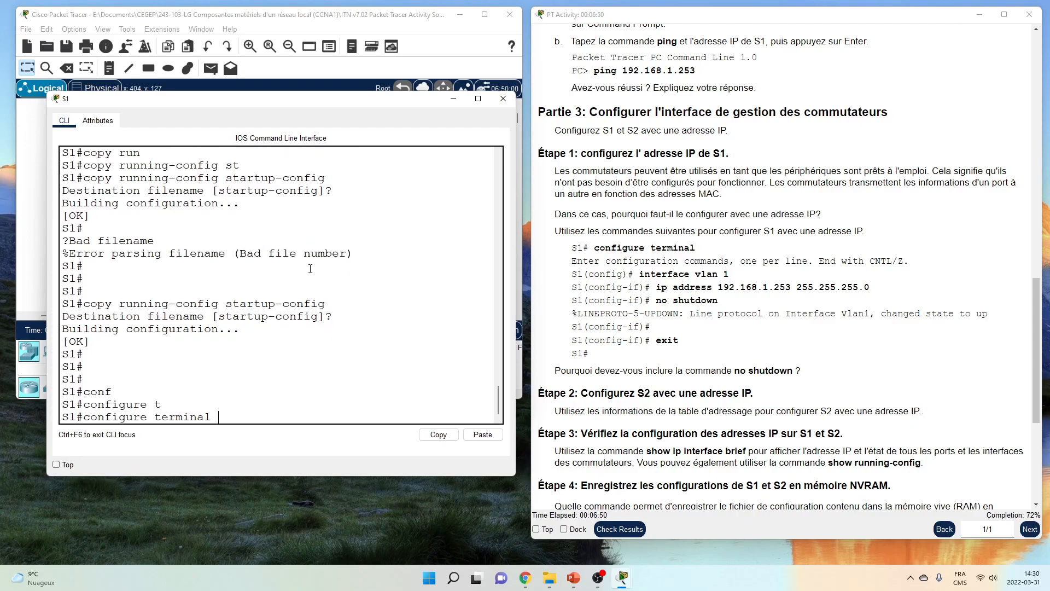
{"action": "key", "text": "Return"}
{"action": "key", "text": "Return"}
{"action": "key", "text": "Return"}
{"action": "key", "text": "Return"}
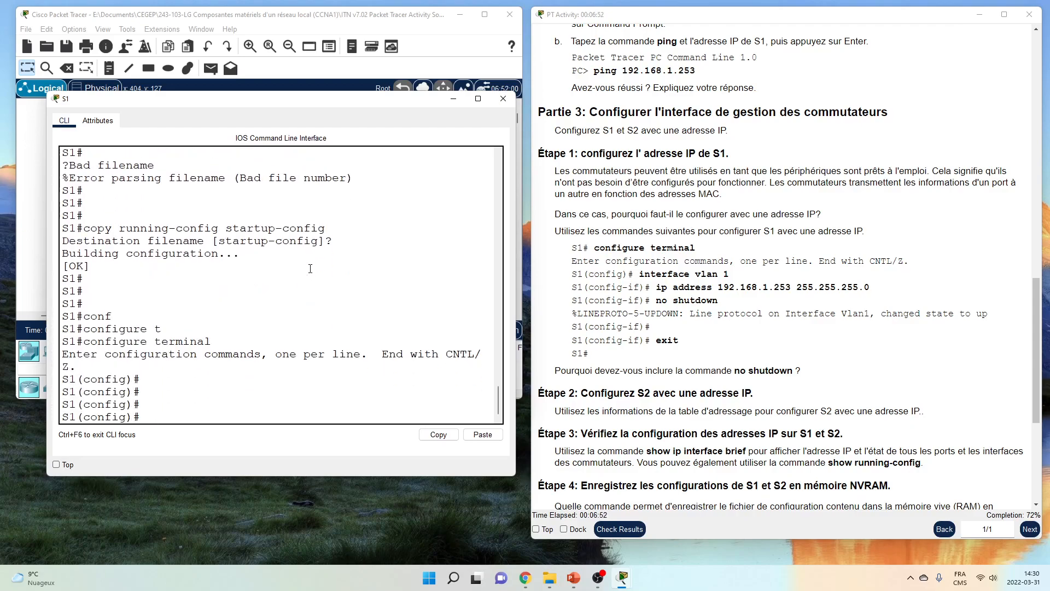
{"action": "type", "text": "int"}
{"action": "key", "text": "Tab"}
{"action": "type", "text": "vl"}
{"action": "key", "text": "Tab"}
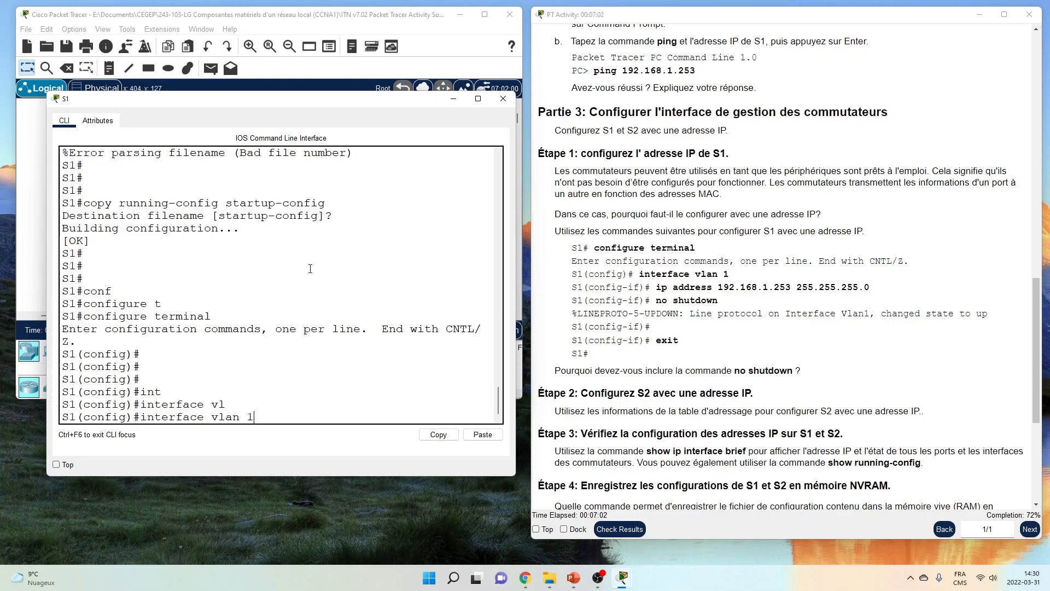
{"action": "key", "text": "Return"}
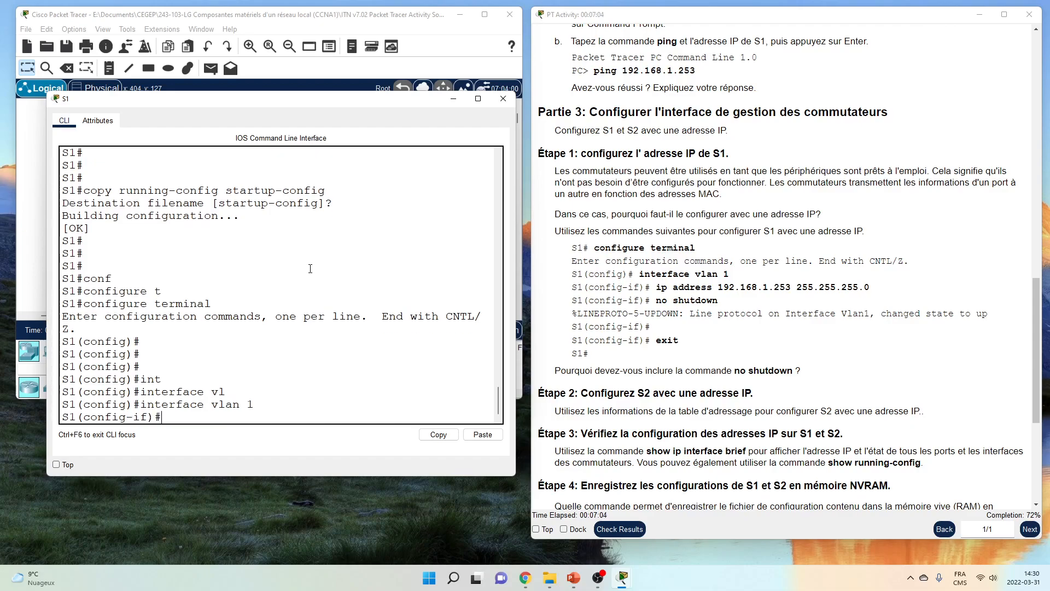
Assign S1's VLAN 1 the address 192.168.1.253 255.255.255.0
{"action": "type", "text": "ip add"}
{"action": "key", "text": "Tab"}
{"action": "type", "text": "192.168.1.253"}
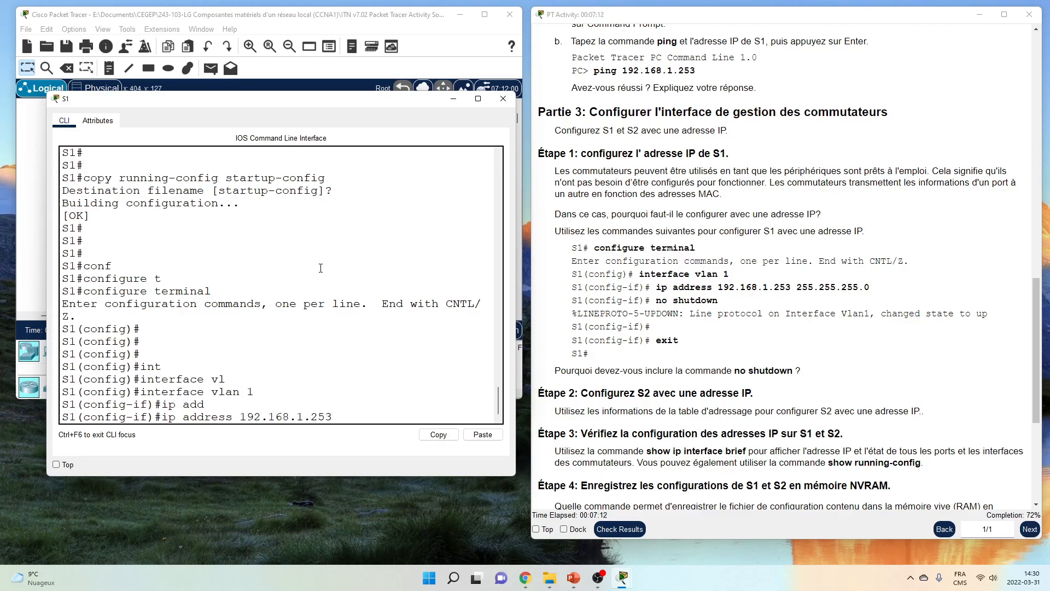
{"action": "left_click_drag", "start_coordinate": [1034, 282], "coordinate": [1011, 39]}
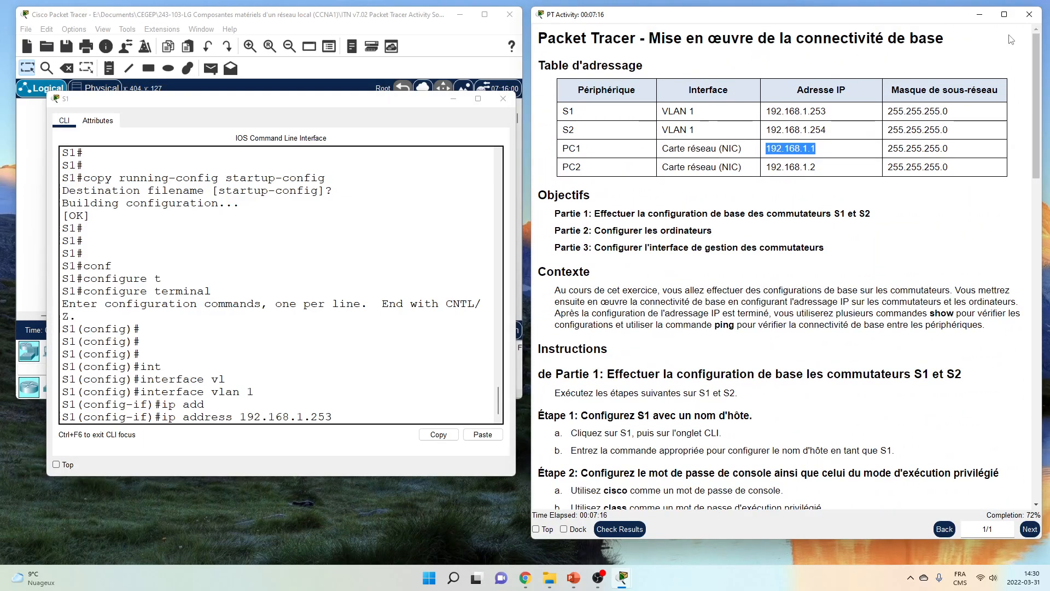
{"action": "left_click", "coordinate": [773, 109]}
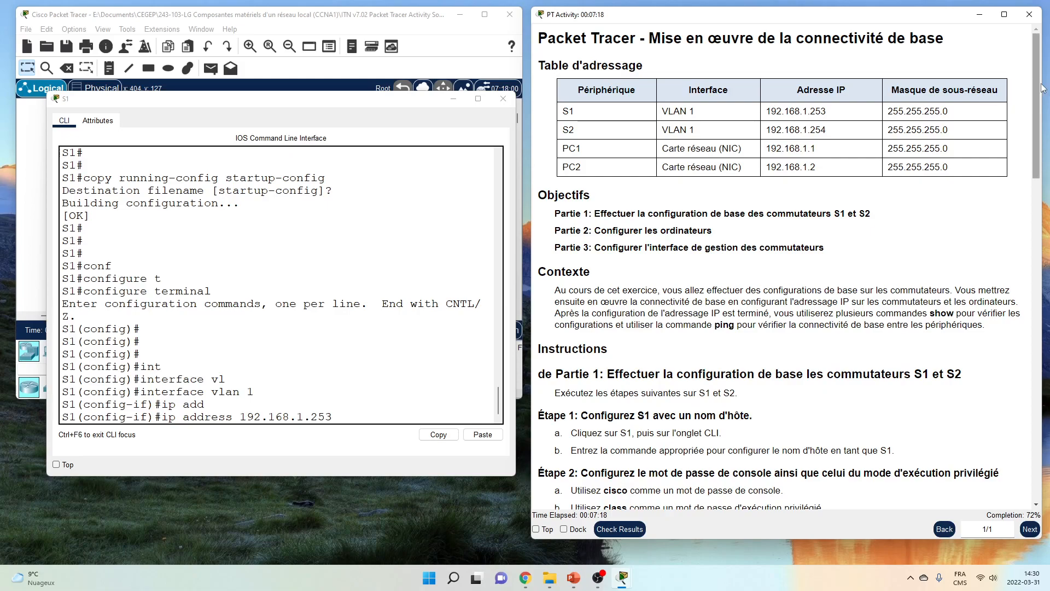
{"action": "left_click_drag", "start_coordinate": [1039, 89], "coordinate": [1039, 347]}
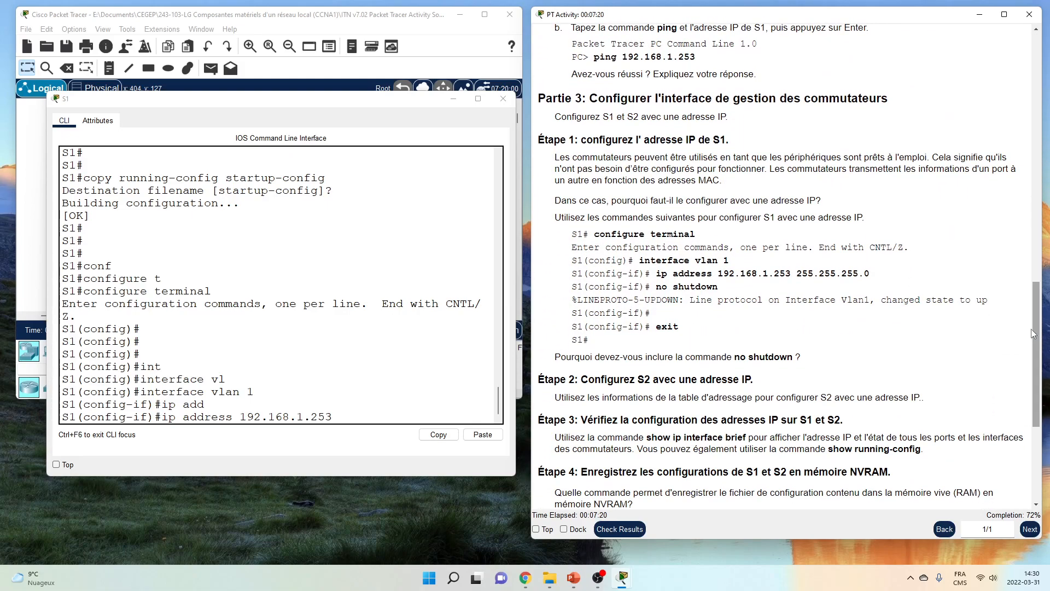
{"action": "left_click", "coordinate": [378, 421]}
{"action": "type", "text": "255.255"}
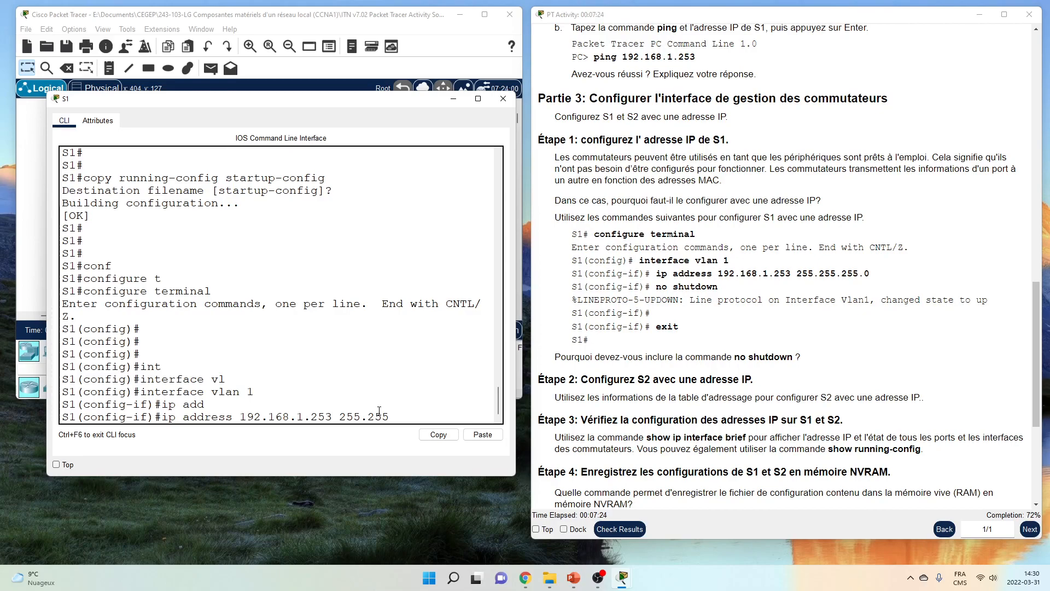
{"action": "type", "text": ".255.0"}
{"action": "key", "text": "Return"}
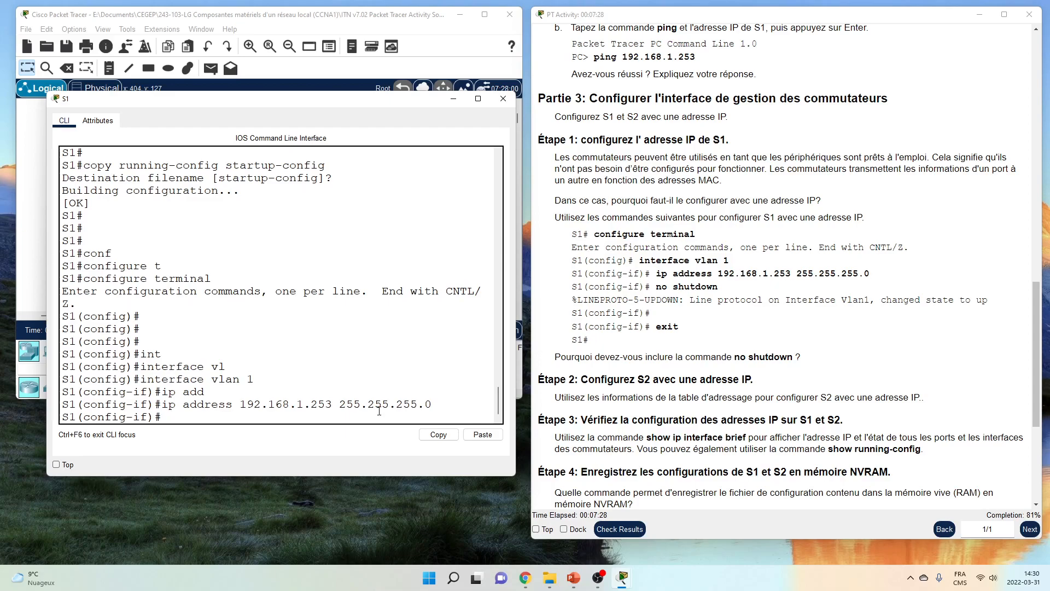
Bring S1's VLAN 1 interface up with no shutdown and confirm the up message
{"action": "type", "text": "no shut"}
{"action": "key", "text": "Tab"}
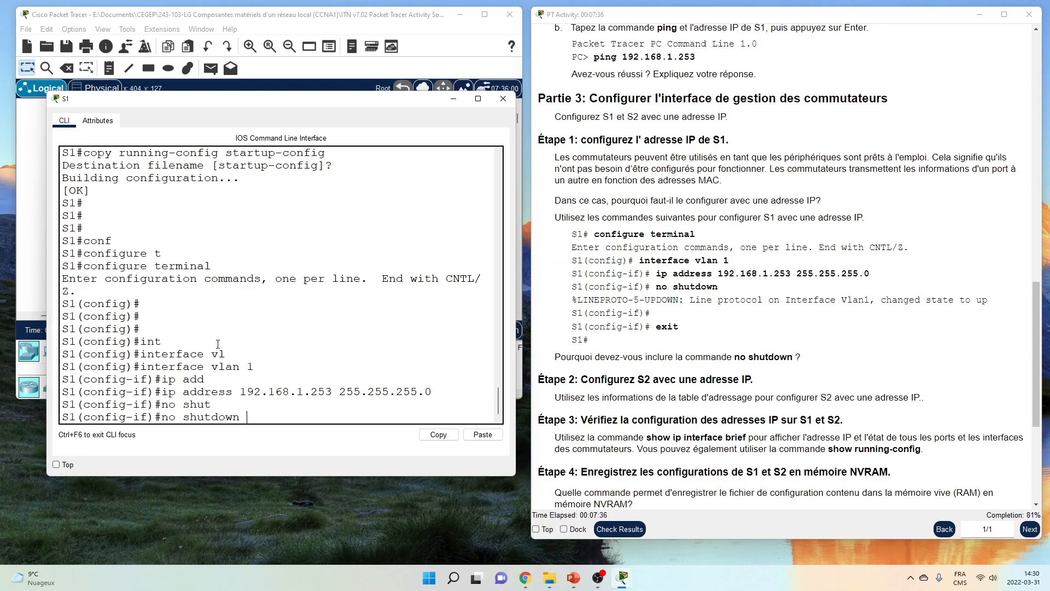
{"action": "key", "text": "Return"}
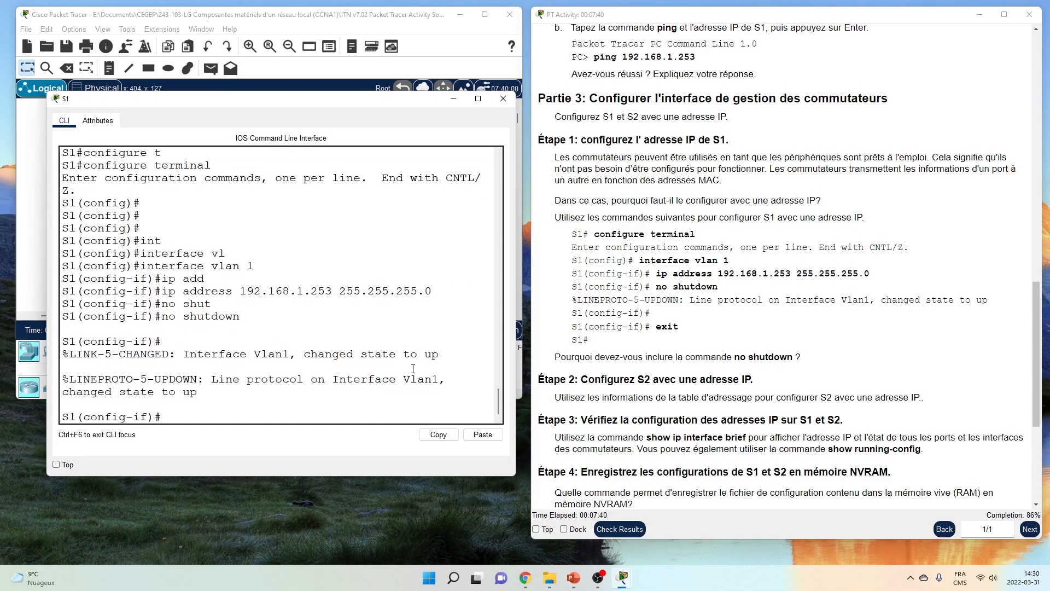
{"action": "left_click_drag", "start_coordinate": [304, 354], "coordinate": [445, 356]}
{"action": "left_click", "coordinate": [368, 379]}
Exit configuration mode with end and ping PC1 at 192.168.1.1 twice from S1
{"action": "scroll", "coordinate": [288, 285], "scroll_direction": "down", "scroll_amount": 1}
{"action": "type", "text": "end"}
{"action": "key", "text": "Return"}
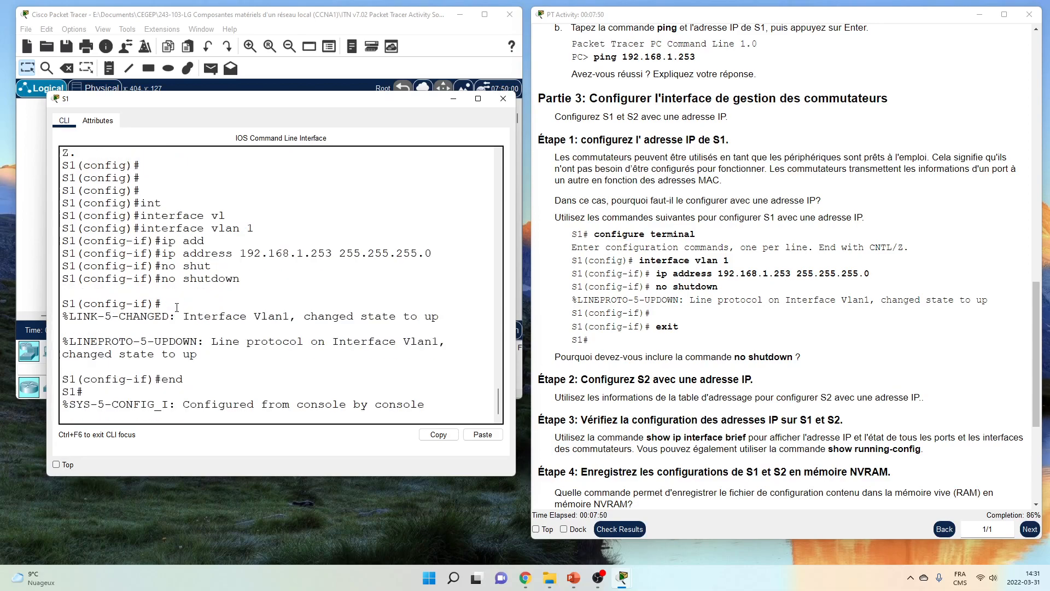
{"action": "type", "text": "ping"}
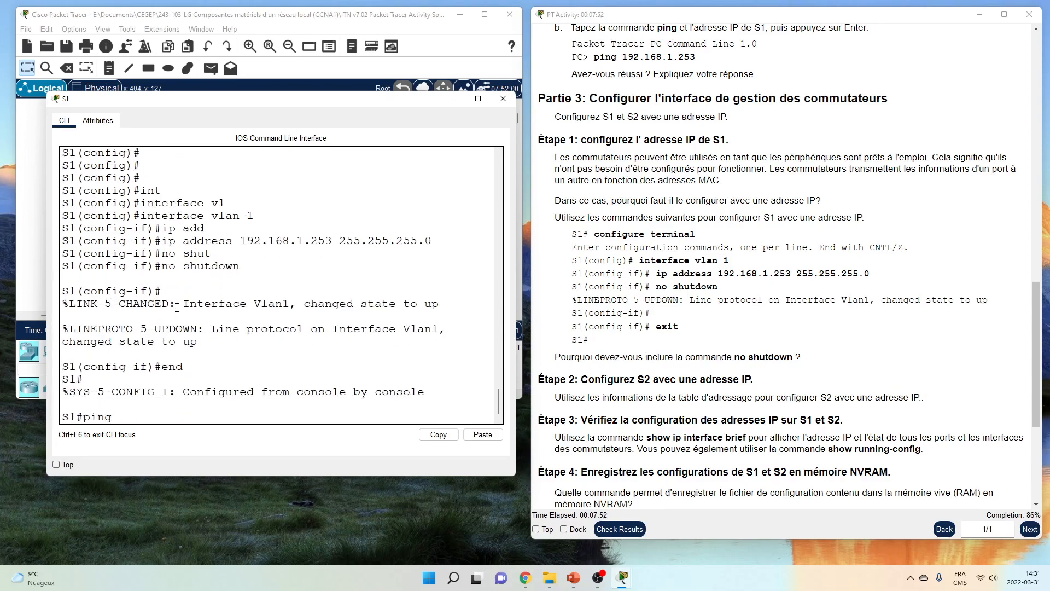
{"action": "type", "text": " 192.168.1.1"}
{"action": "key", "text": "Return"}
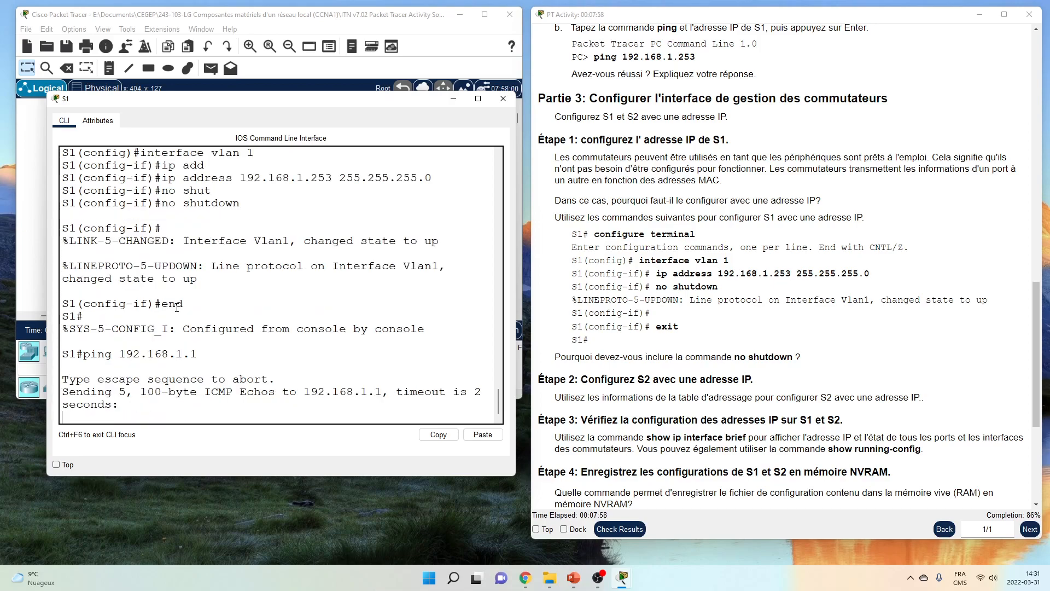
{"action": "key", "text": "Return"}
{"action": "key", "text": "Return"}
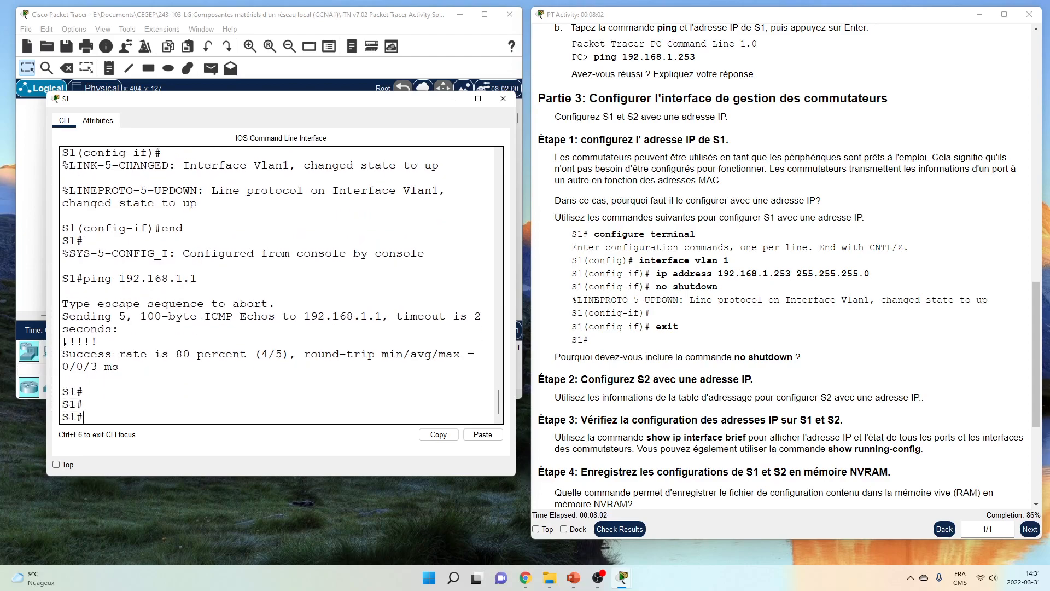
{"action": "left_click_drag", "start_coordinate": [67, 342], "coordinate": [103, 342]}
{"action": "left_click", "coordinate": [89, 341]}
{"action": "key", "text": "Up"}
{"action": "key", "text": "Return"}
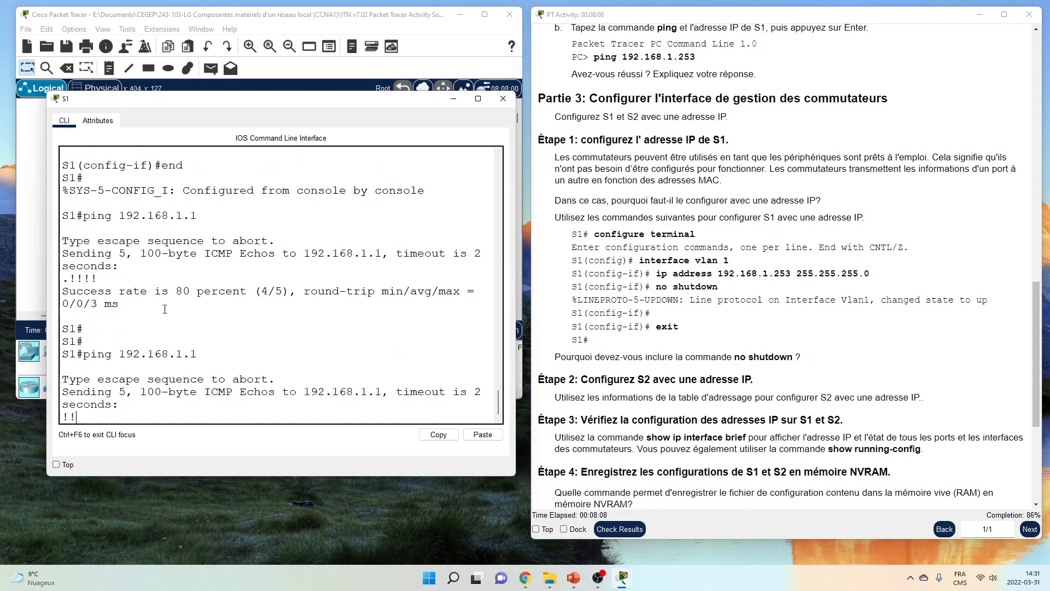
Ping PC2 at 192.168.1.2 twice from S1, the rerun succeeding 5/5
{"action": "key", "text": "Up"}
{"action": "key", "text": "BackSpace"}
{"action": "type", "text": "2.168.1.2"}
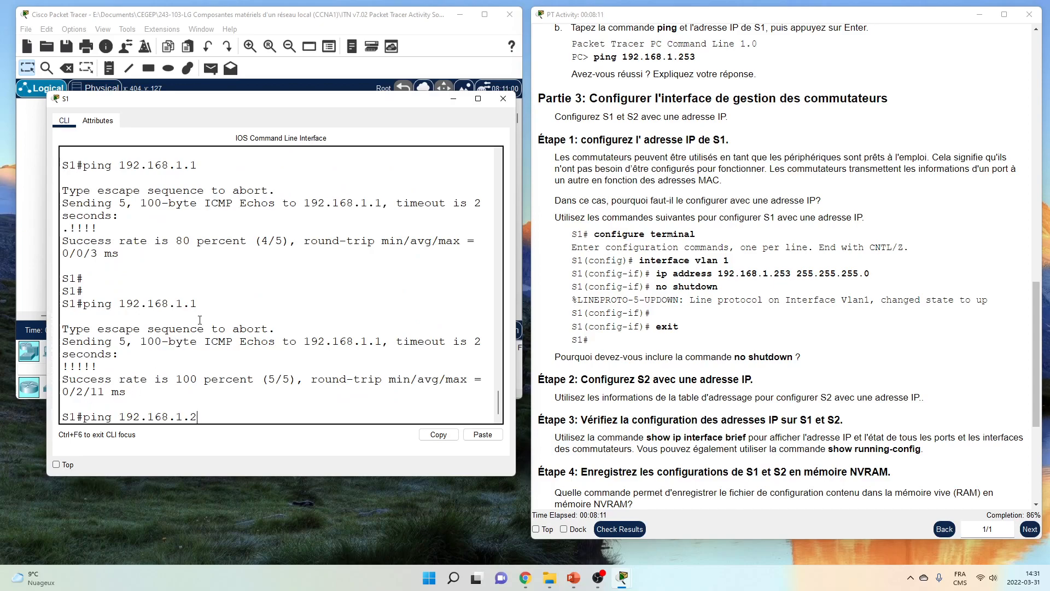
{"action": "key", "text": "Return"}
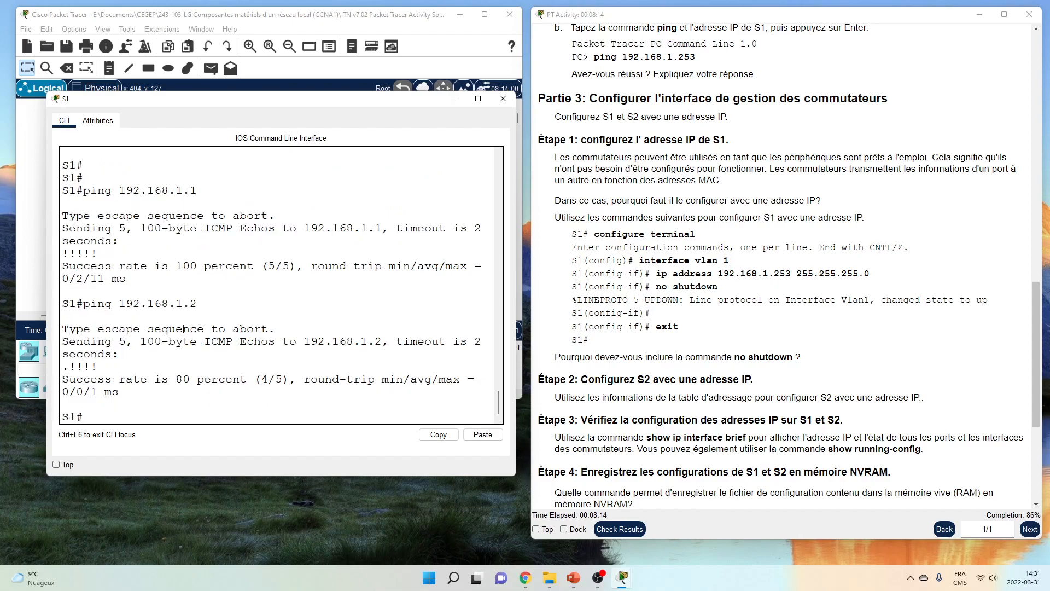
{"action": "key", "text": "Up"}
{"action": "key", "text": "Return"}
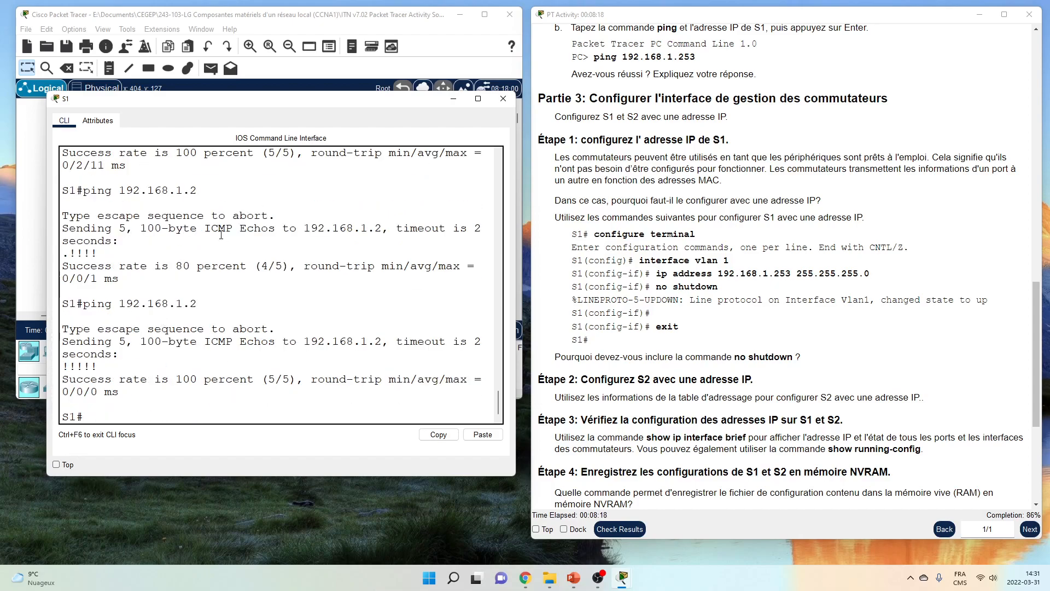
{"action": "left_click_drag", "start_coordinate": [61, 254], "coordinate": [70, 253]}
{"action": "left_click", "coordinate": [96, 310]}
{"action": "scroll", "coordinate": [180, 299], "scroll_direction": "down", "scroll_amount": 1}
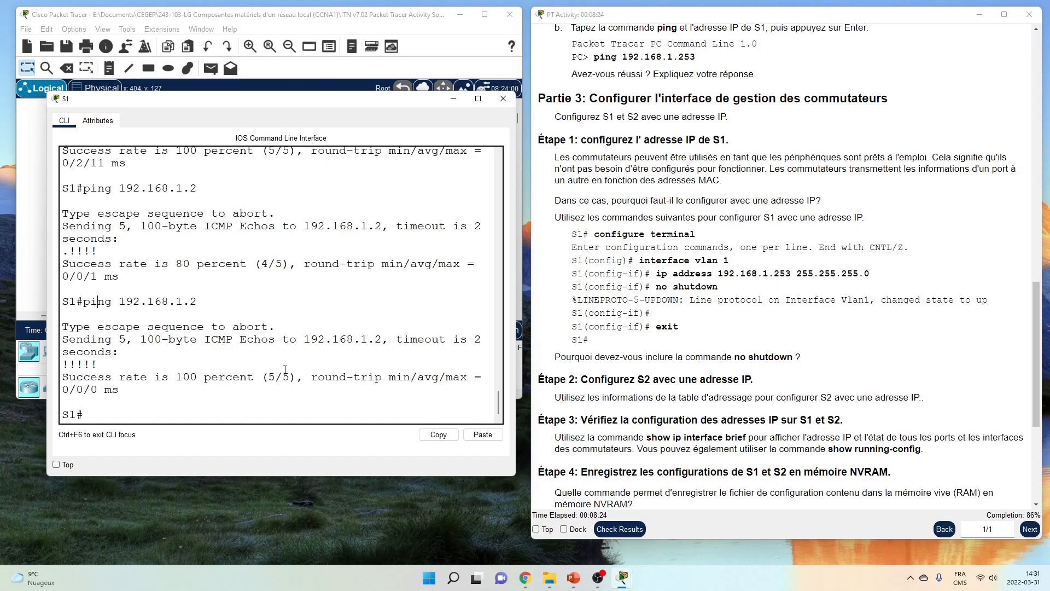
Close S1 and open S2's CLI in an enlarged window on the left
{"action": "left_click", "coordinate": [508, 105]}
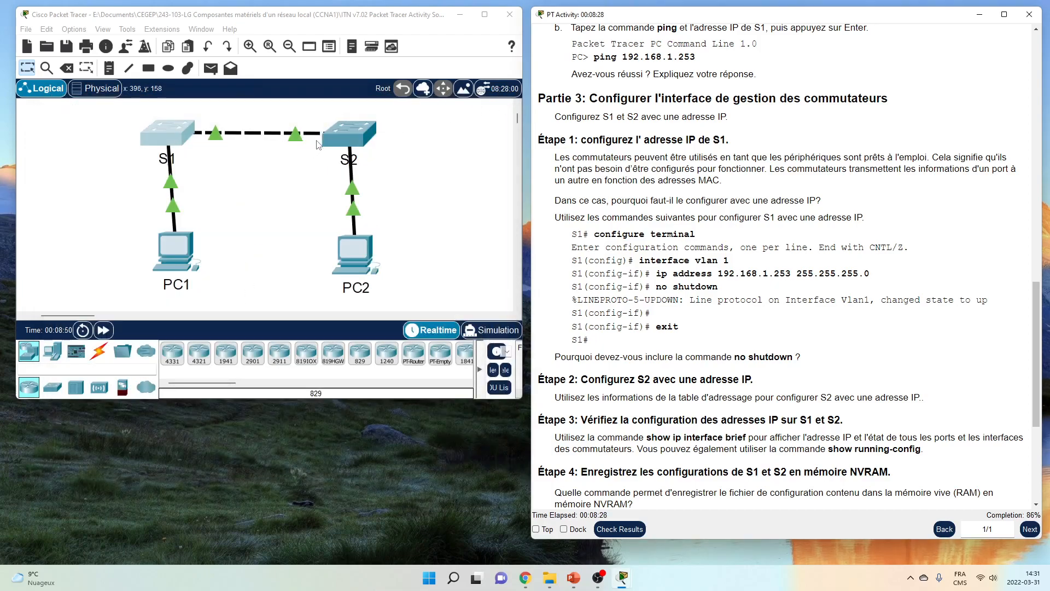
{"action": "left_click", "coordinate": [353, 141]}
{"action": "left_click_drag", "start_coordinate": [390, 109], "coordinate": [74, 98]}
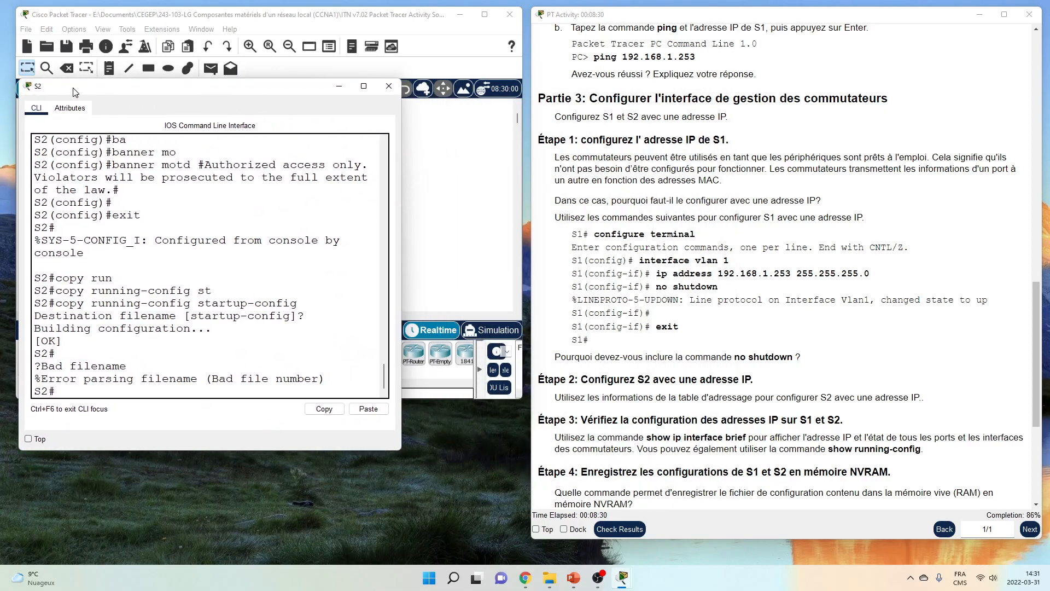
{"action": "left_click_drag", "start_coordinate": [399, 449], "coordinate": [501, 474]}
Enter configure terminal and interface vlan 1 on S2
{"action": "type", "text": "conf"}
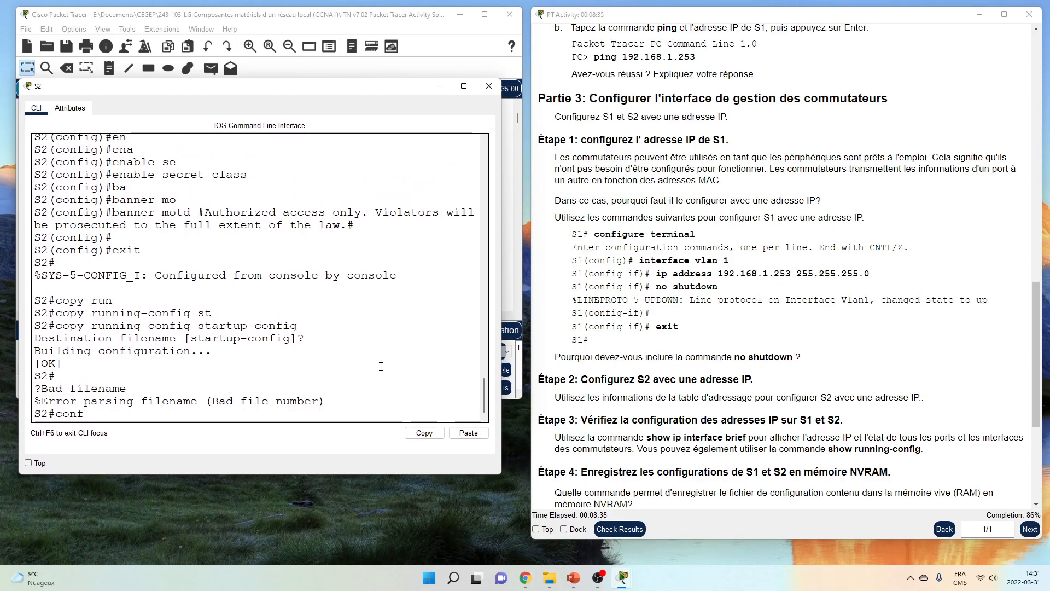
{"action": "key", "text": "Tab"}
{"action": "type", "text": "t"}
{"action": "key", "text": "Tab"}
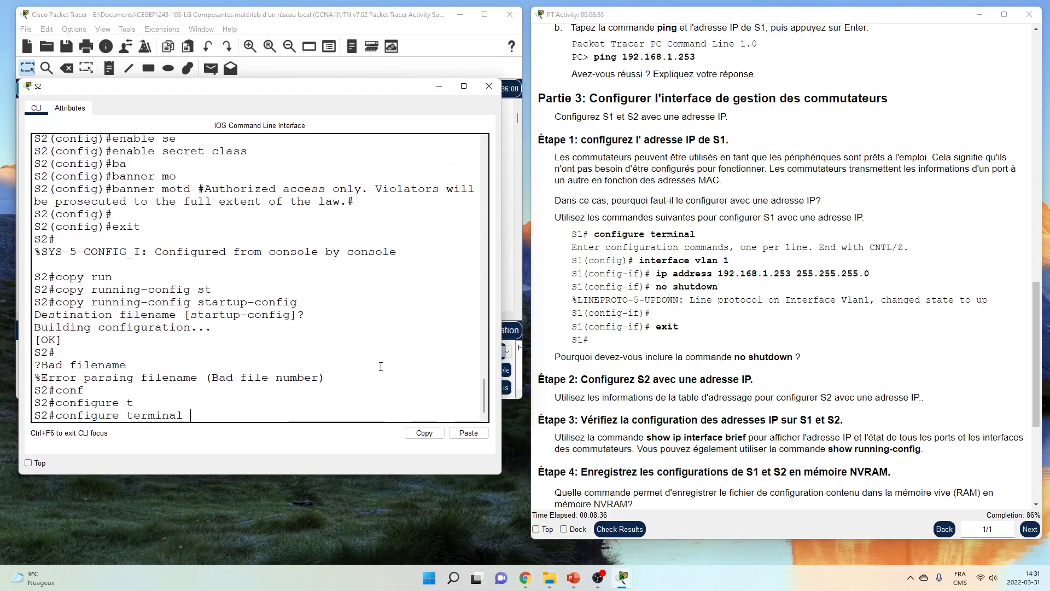
{"action": "key", "text": "Return"}
{"action": "key", "text": "Return"}
{"action": "key", "text": "Return"}
{"action": "type", "text": "in"}
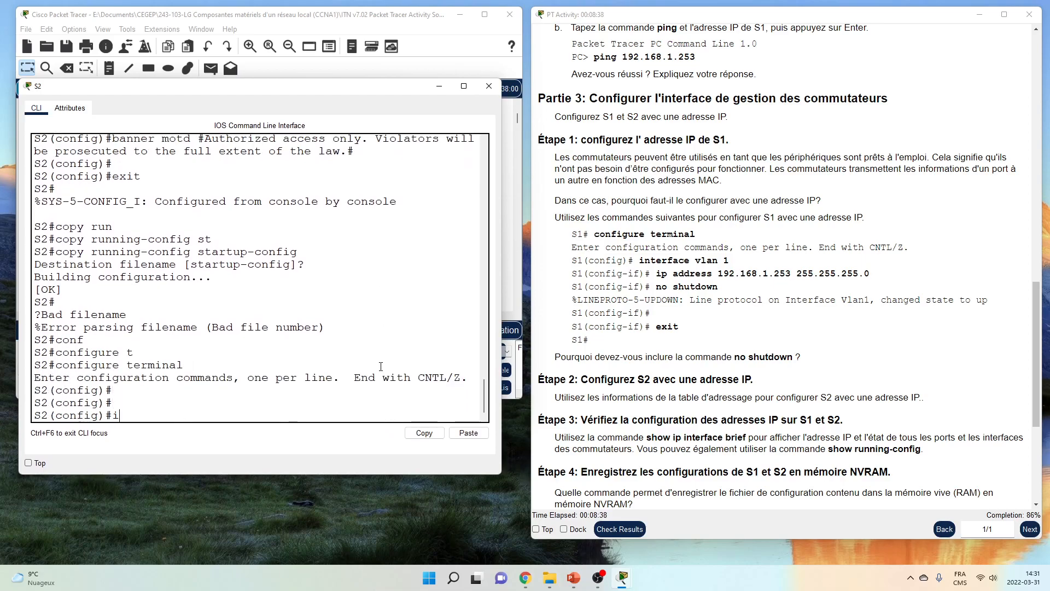
{"action": "key", "text": "Tab"}
{"action": "type", "text": "vl"}
{"action": "key", "text": "Tab"}
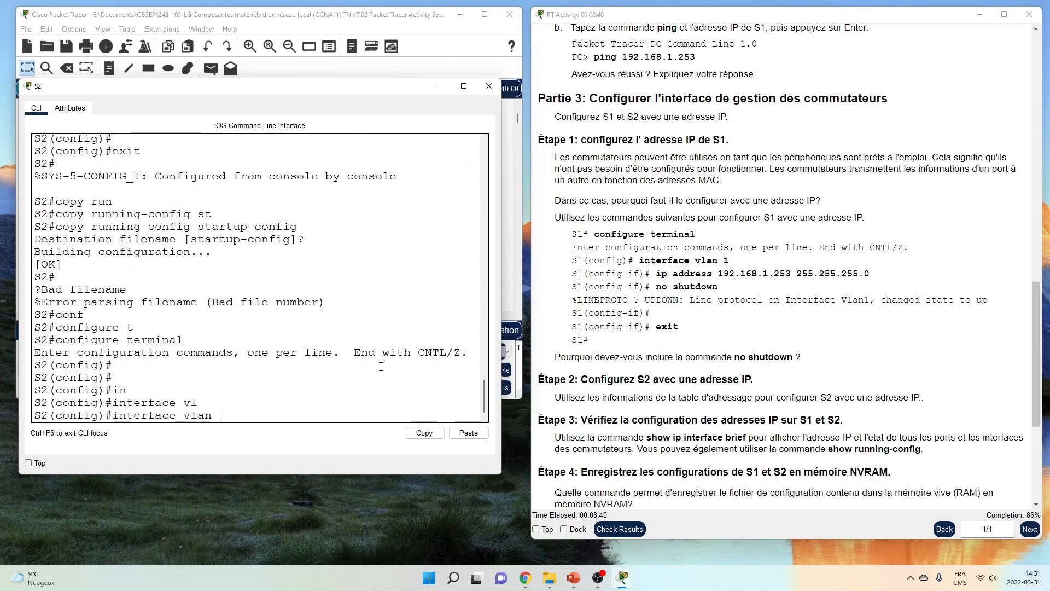
{"action": "type", "text": "1"}
{"action": "key", "text": "Return"}
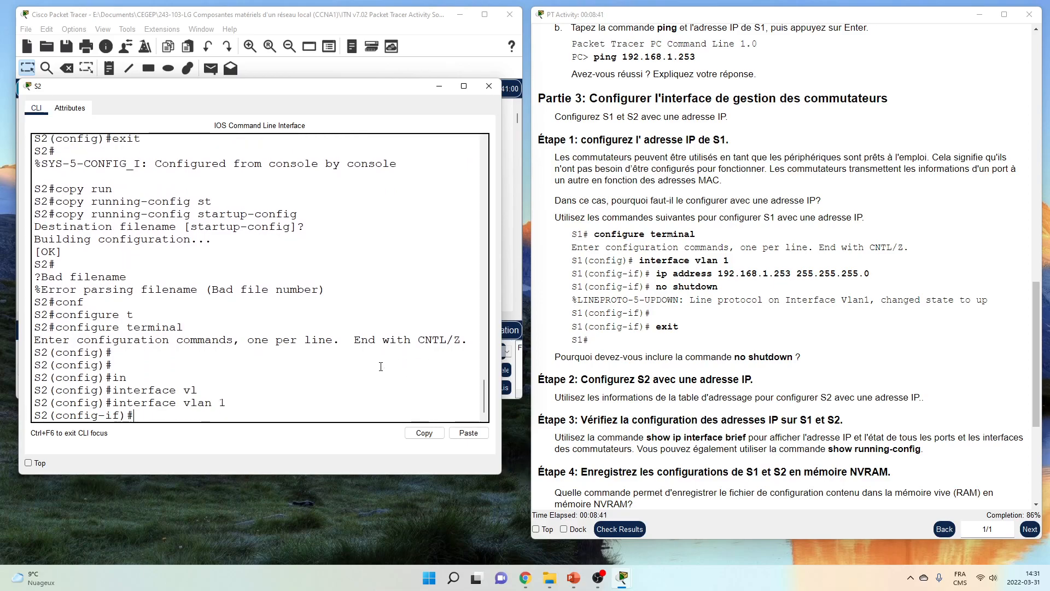
Assign S2's VLAN 1 the address 192.168.1.254 255.255.255.0, checked against the addressing table
{"action": "double_click", "coordinate": [109, 417]}
{"action": "left_click", "coordinate": [152, 419]}
{"action": "type", "text": "ip add"}
{"action": "key", "text": "Tab"}
{"action": "type", "text": "192.168"}
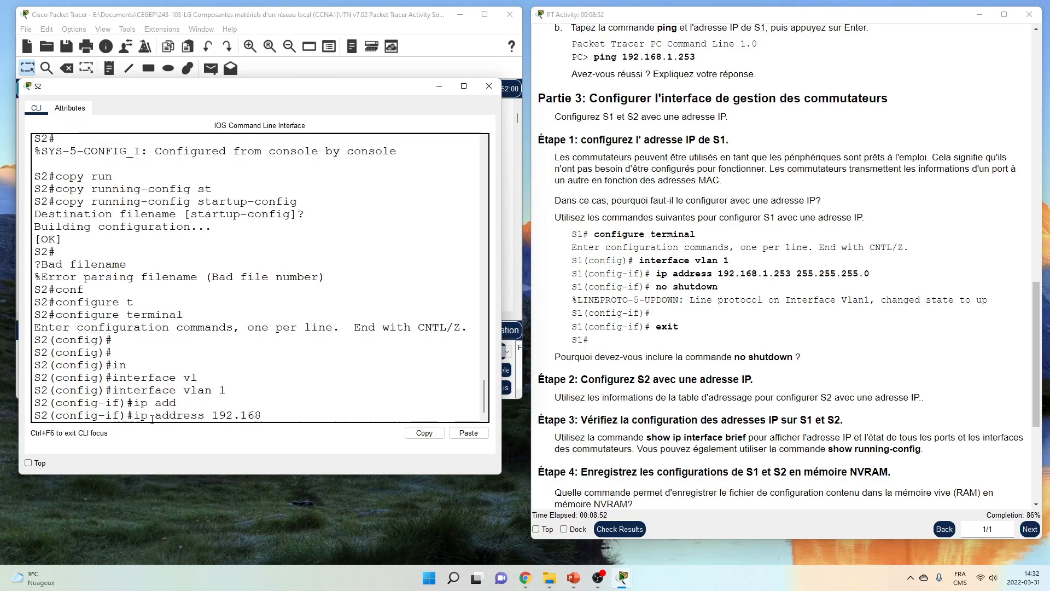
{"action": "type", "text": ".1.254"}
{"action": "scroll", "coordinate": [328, 402], "scroll_direction": "up", "scroll_amount": 2}
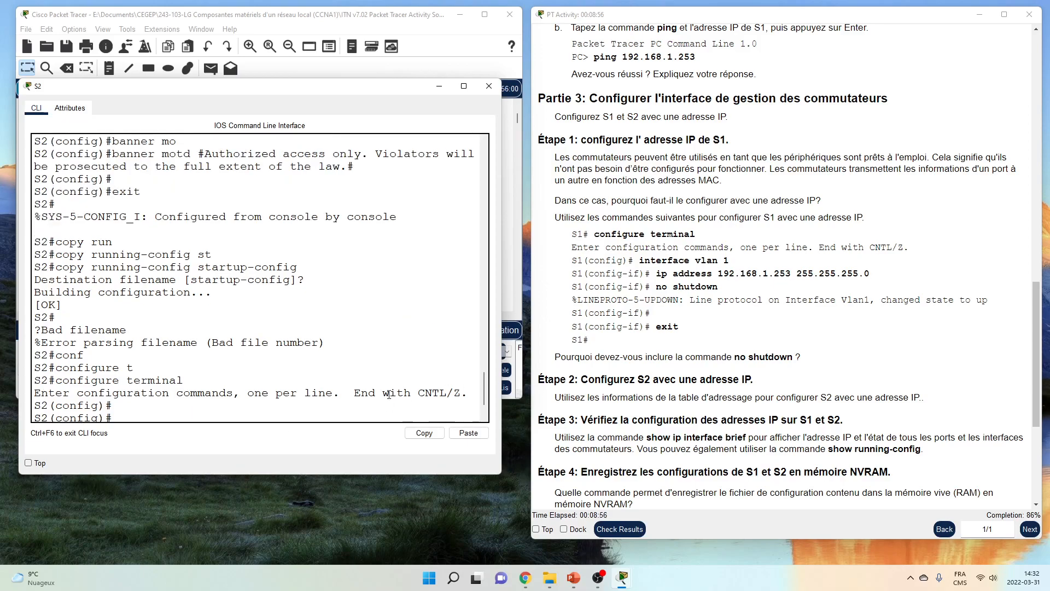
{"action": "scroll", "coordinate": [386, 389], "scroll_direction": "down", "scroll_amount": 3}
{"action": "scroll", "coordinate": [666, 296], "scroll_direction": "up", "scroll_amount": 15}
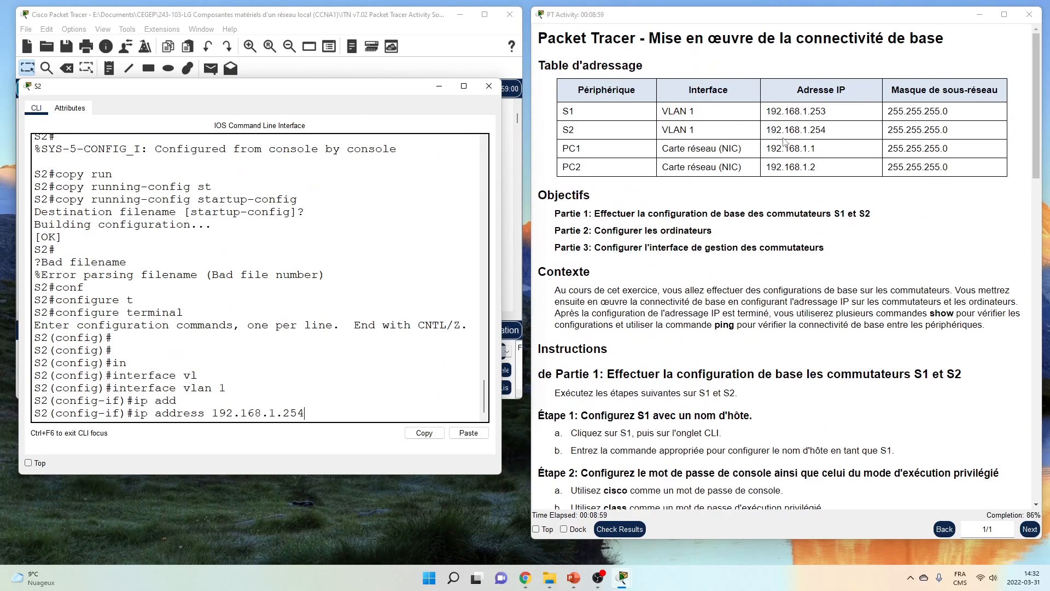
{"action": "double_click", "coordinate": [569, 131]}
{"action": "left_click_drag", "start_coordinate": [660, 131], "coordinate": [697, 132]}
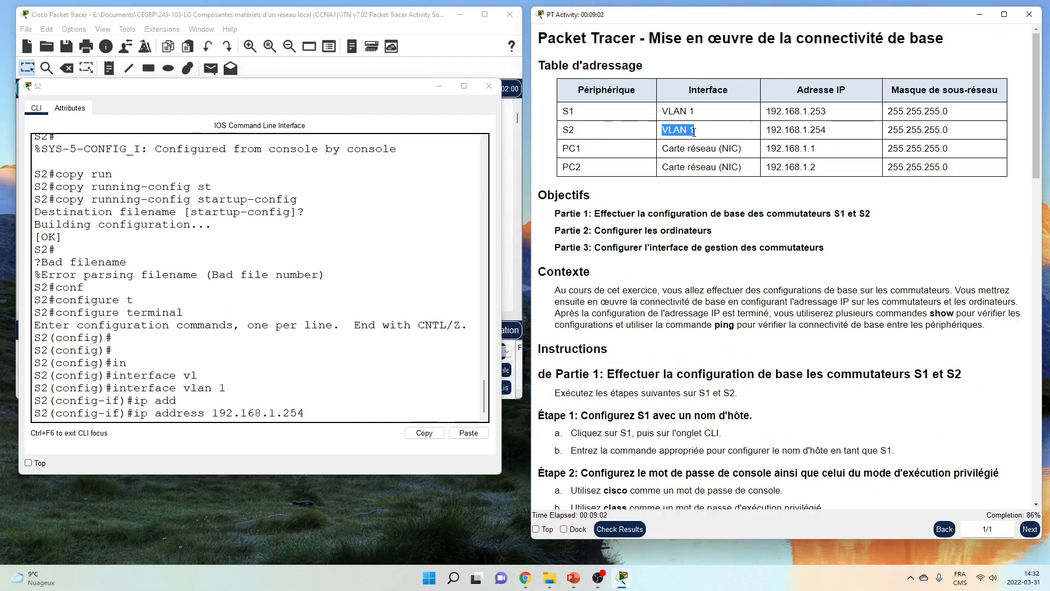
{"action": "scroll", "coordinate": [813, 281], "scroll_direction": "down", "scroll_amount": 14}
{"action": "scroll", "coordinate": [817, 291], "scroll_direction": "down", "scroll_amount": 14}
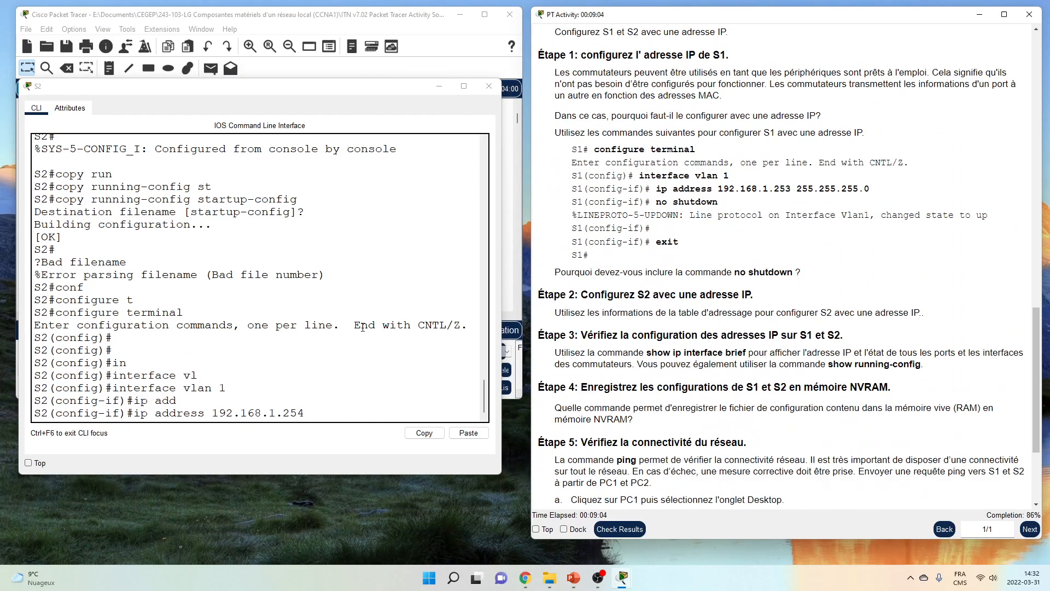
{"action": "left_click", "coordinate": [336, 409]}
{"action": "type", "text": "2"}
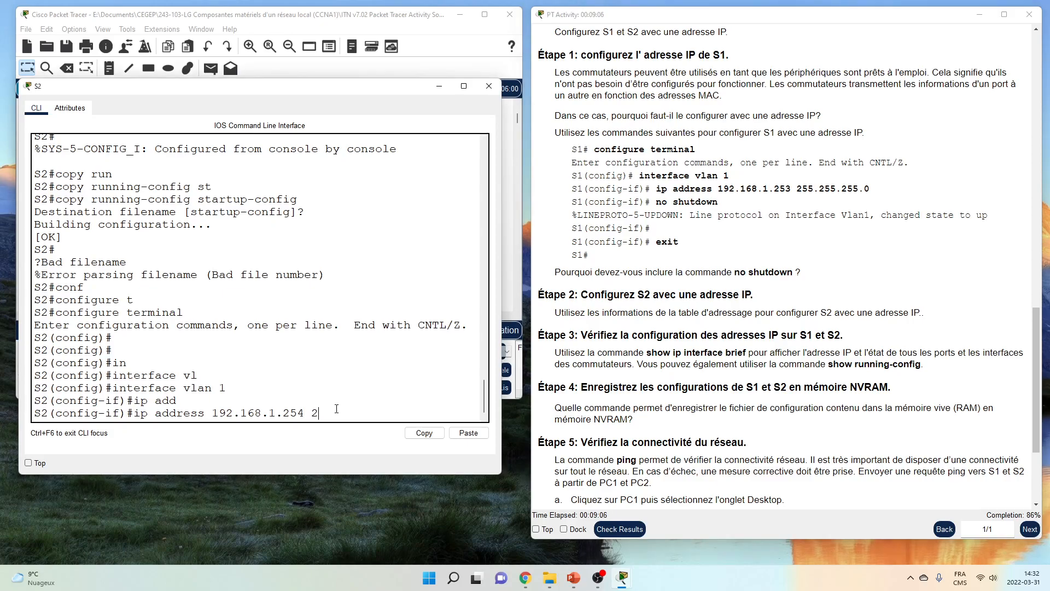
{"action": "type", "text": "55.255.255.0"}
{"action": "key", "text": "Return"}
Bring S2's VLAN 1 up with no shutdown, end configuration, and type ping 192.168.1.1
{"action": "type", "text": "no shut"}
{"action": "key", "text": "Tab"}
{"action": "key", "text": "Return"}
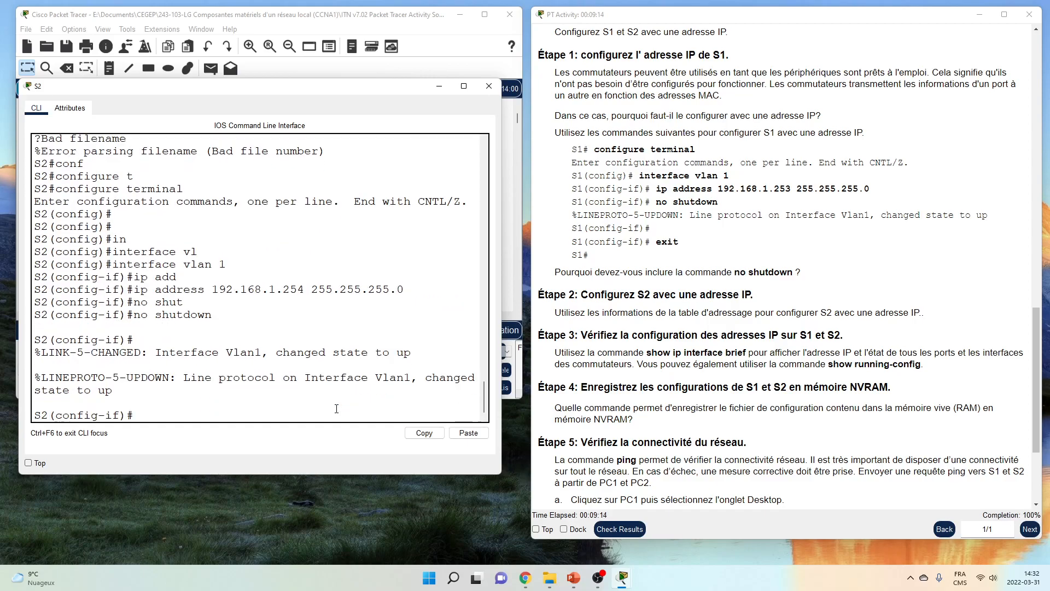
{"action": "key", "text": "Return"}
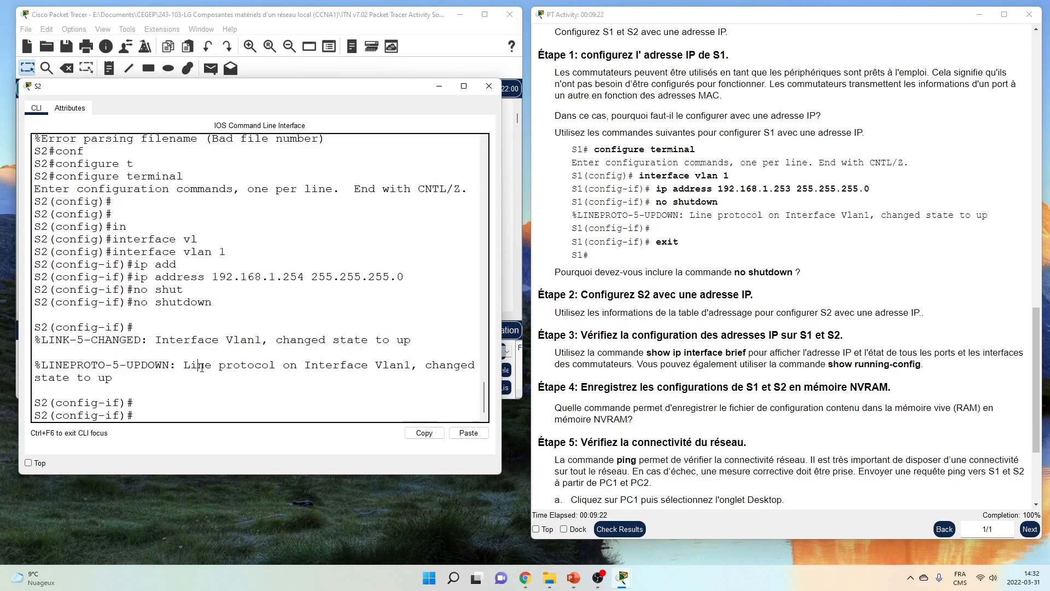
{"action": "type", "text": "end"}
{"action": "key", "text": "Return"}
{"action": "key", "text": "Return"}
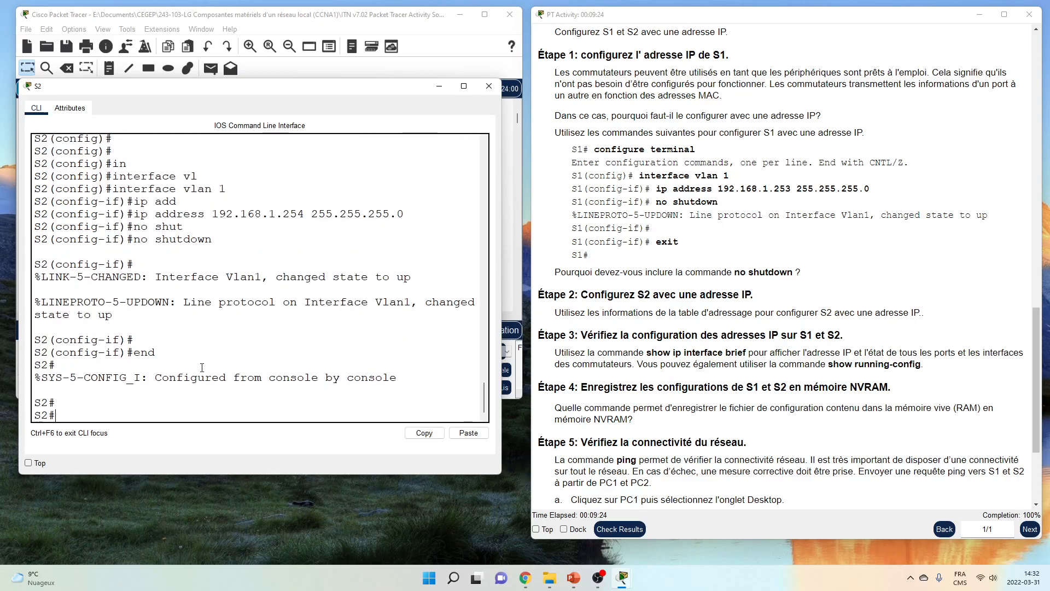
{"action": "type", "text": "ping 192.168.1.1"}
From S2, ping PC1 at 192.168.1.1 and PC2 at 192.168.1.2, running each twice
{"action": "key", "text": "Return"}
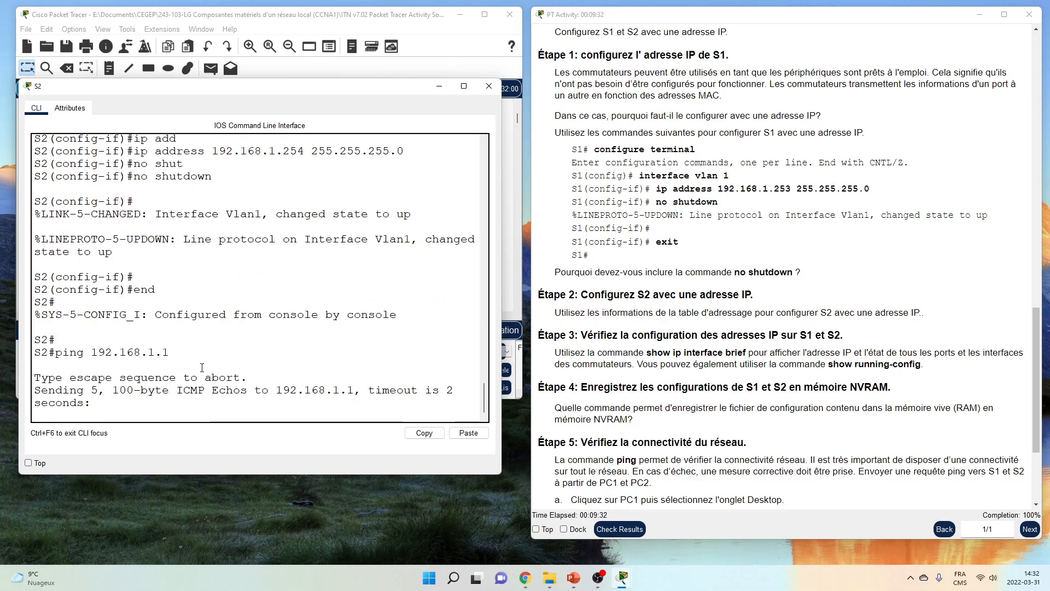
{"action": "key", "text": "Return"}
{"action": "key", "text": "Return"}
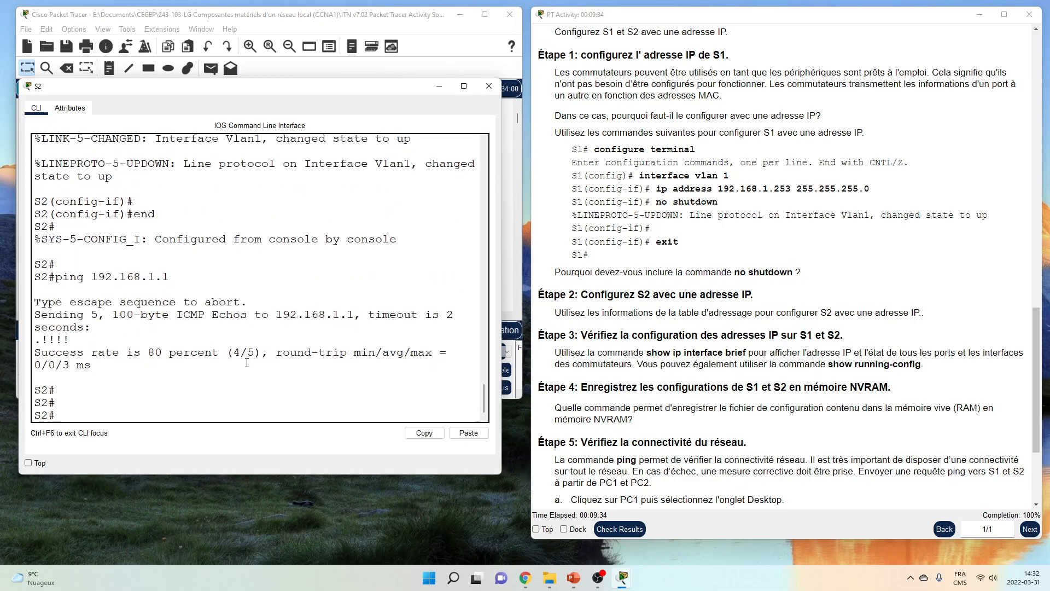
{"action": "left_click_drag", "start_coordinate": [34, 340], "coordinate": [39, 340]}
{"action": "key", "text": "Up"}
{"action": "key", "text": "Return"}
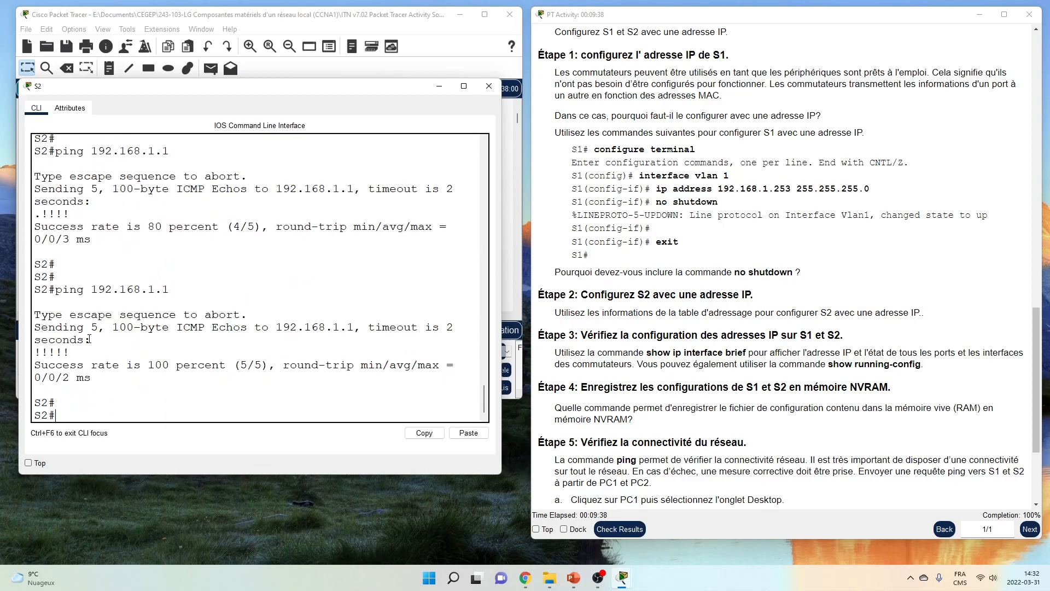
{"action": "key", "text": "Up"}
{"action": "key", "text": "BackSpace"}
{"action": "type", "text": "2.168.1.2"}
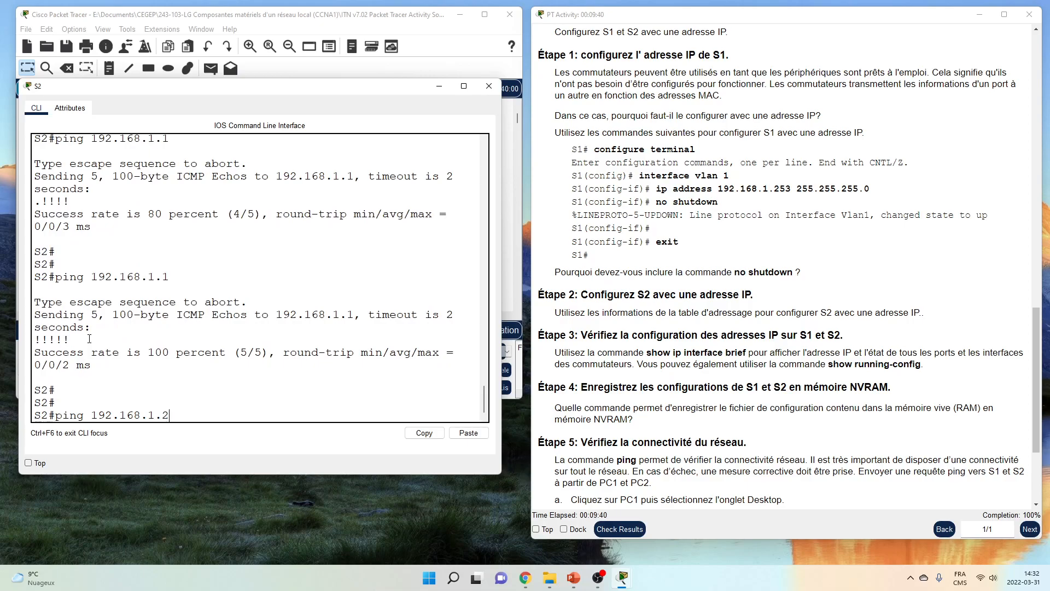
{"action": "key", "text": "Return"}
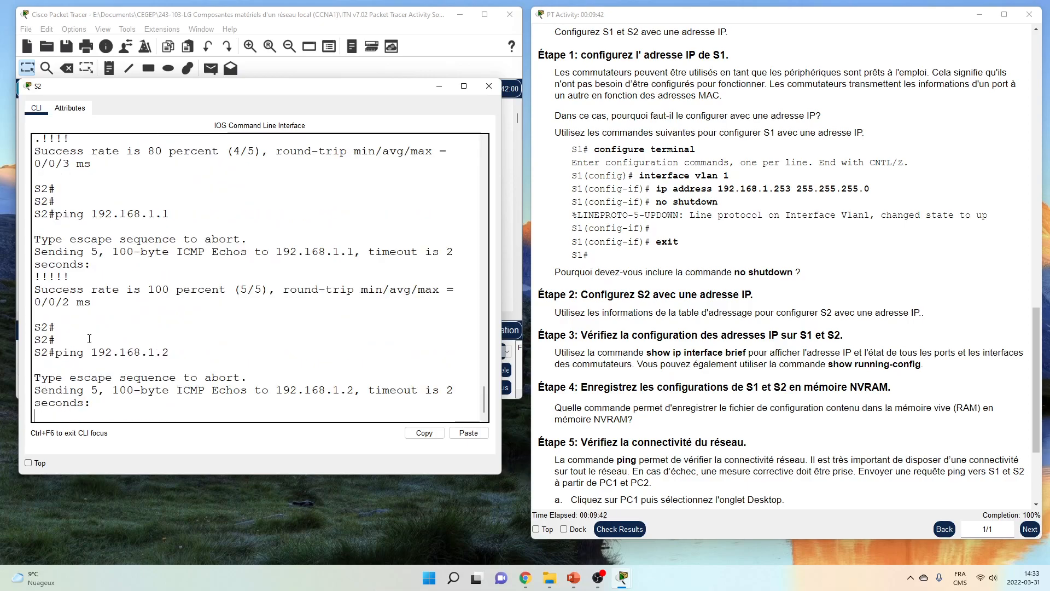
{"action": "key", "text": "Return"}
{"action": "key", "text": "Up"}
{"action": "key", "text": "Return"}
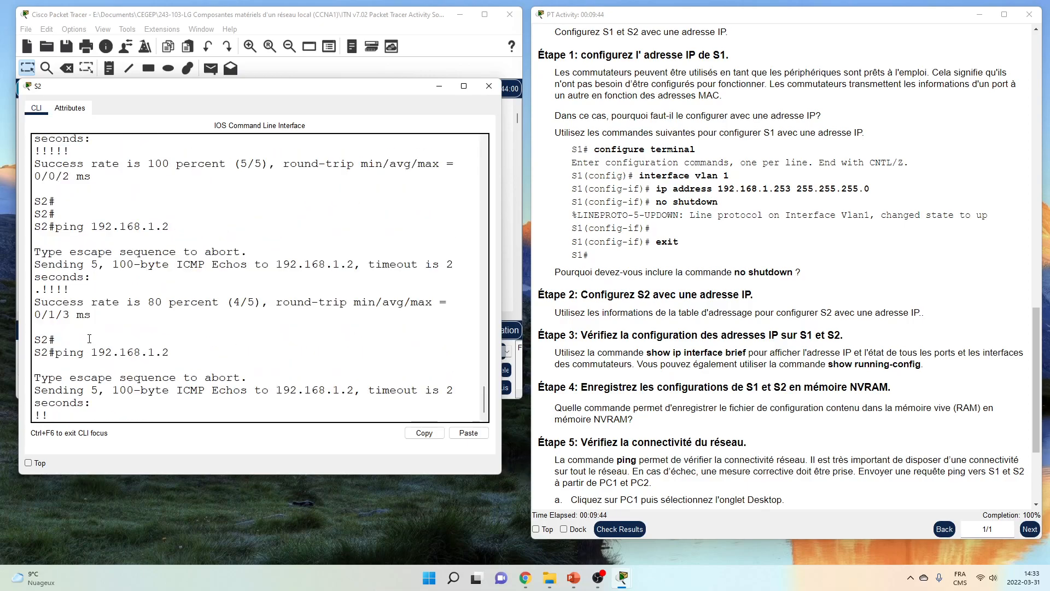
Ping S1 at 192.168.1.253 from S2 until all five replies succeed
{"action": "key", "text": "Up"}
{"action": "type", "text": "253"}
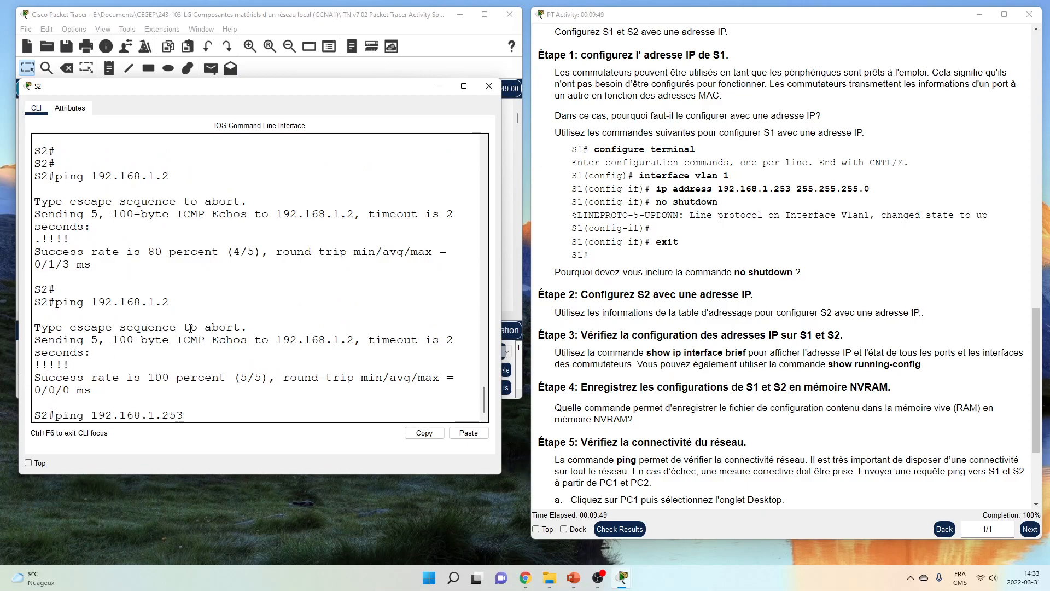
{"action": "key", "text": "Return"}
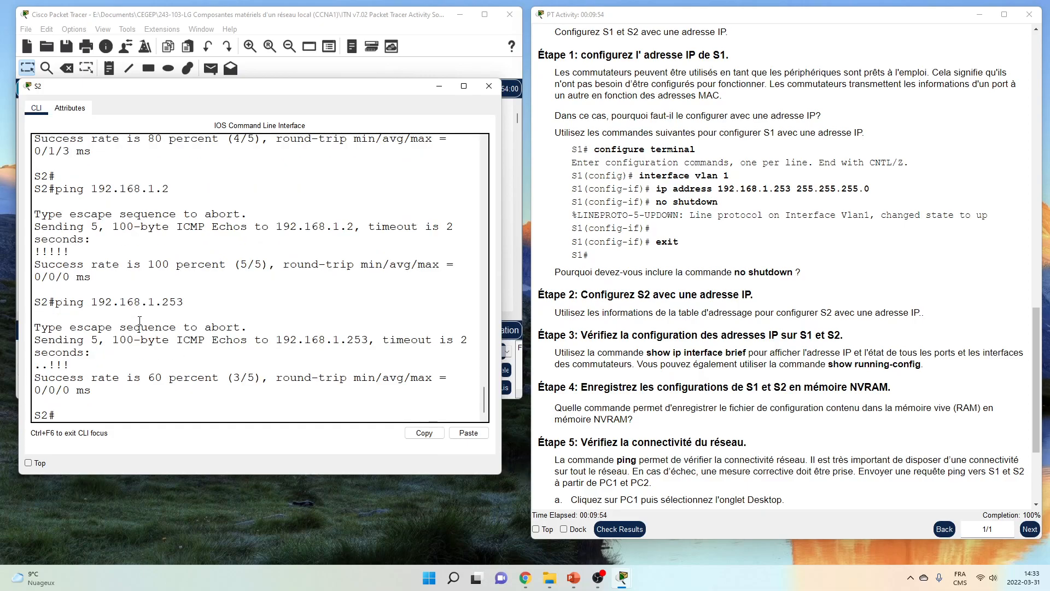
{"action": "left_click_drag", "start_coordinate": [37, 364], "coordinate": [49, 365]}
{"action": "key", "text": "Up"}
{"action": "key", "text": "Return"}
{"action": "left_click_drag", "start_coordinate": [35, 365], "coordinate": [70, 365]}
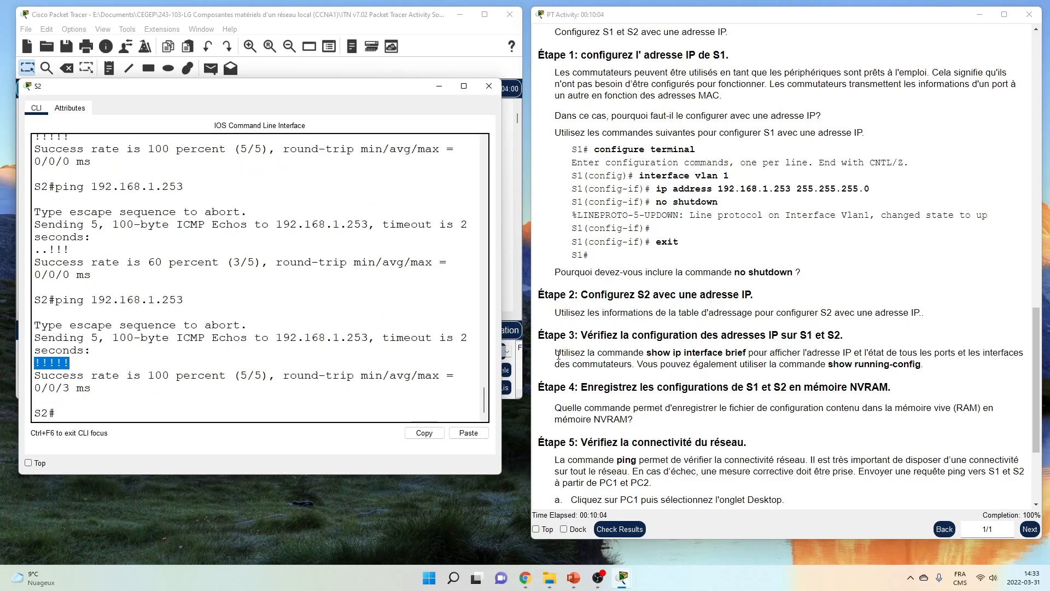
Save S2's running-config to startup-config with copy run start and close its console
{"action": "left_click", "coordinate": [683, 342]}
{"action": "scroll", "coordinate": [682, 337], "scroll_direction": "down", "scroll_amount": 3}
{"action": "scroll", "coordinate": [684, 336], "scroll_direction": "down", "scroll_amount": 2}
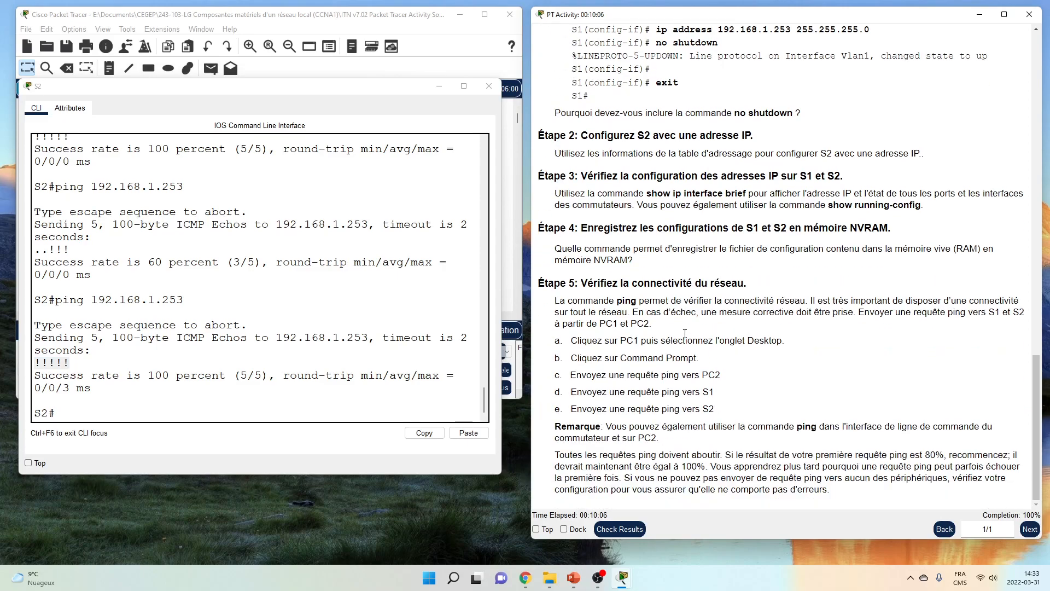
{"action": "left_click", "coordinate": [374, 289]}
{"action": "key", "text": "Return"}
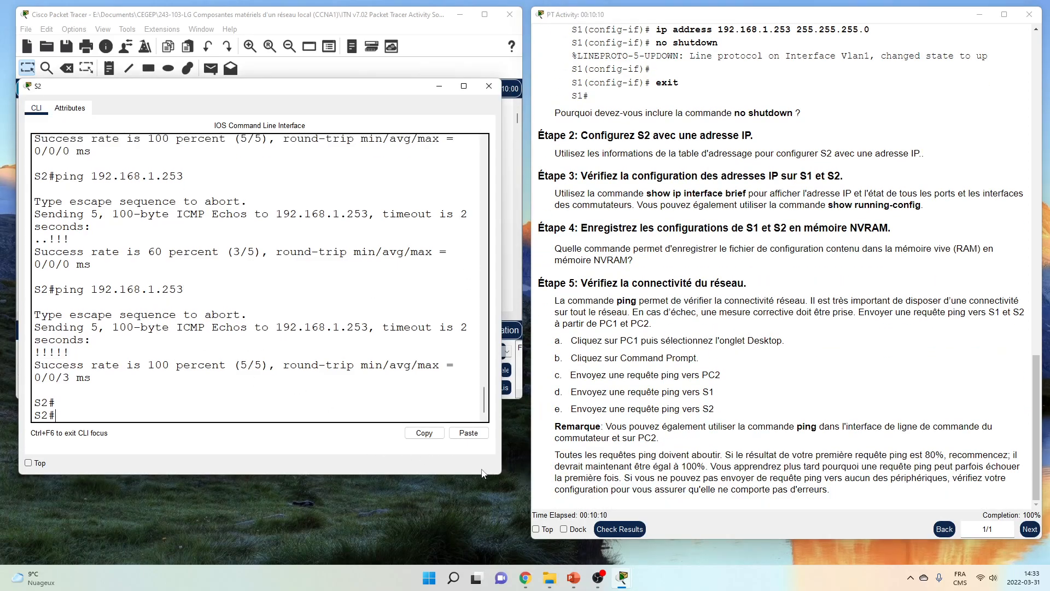
{"action": "left_click_drag", "start_coordinate": [503, 476], "coordinate": [523, 474]}
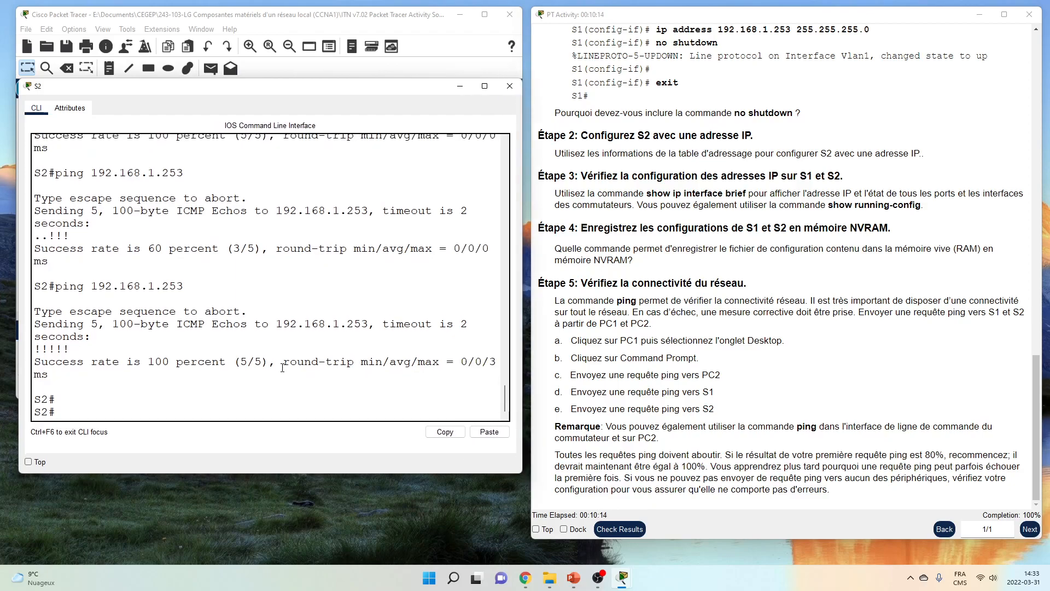
{"action": "type", "text": "opy run"}
{"action": "key", "text": "Tab"}
{"action": "type", "text": "st"}
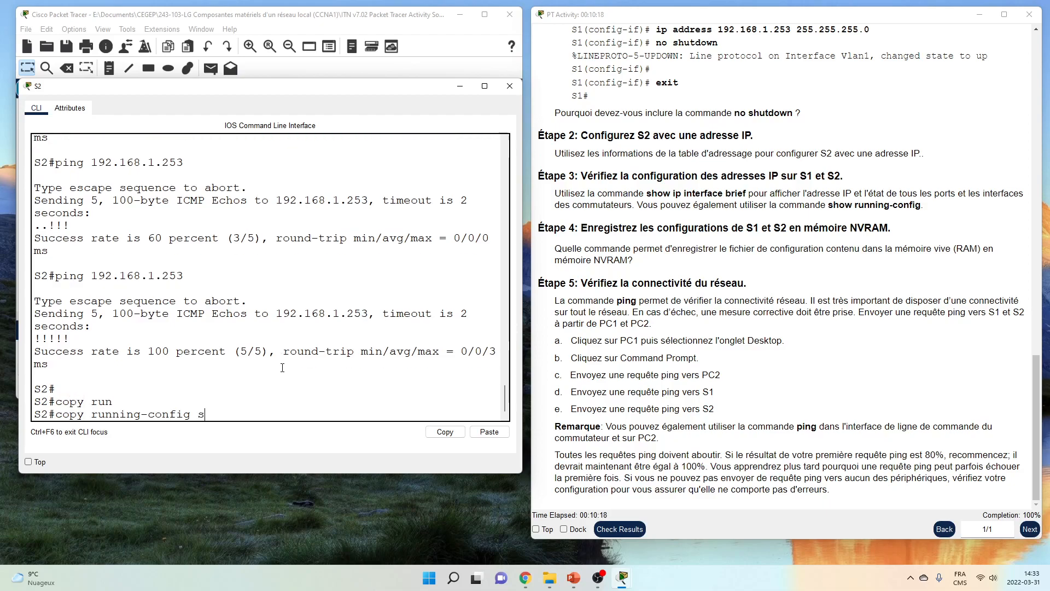
{"action": "key", "text": "Tab"}
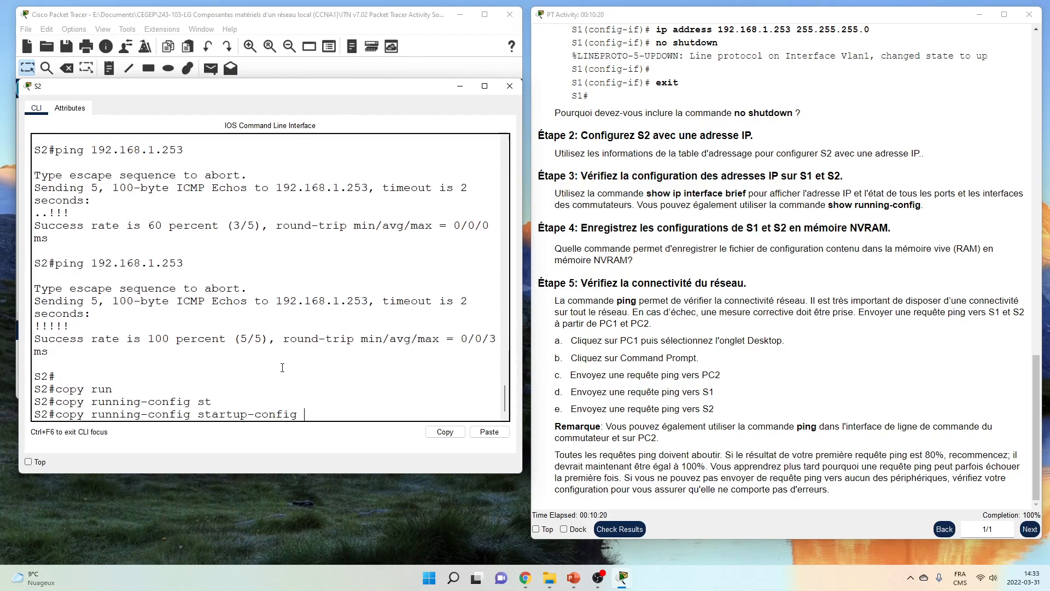
{"action": "key", "text": "Return"}
{"action": "key", "text": "Return"}
{"action": "key", "text": "Return"}
{"action": "key", "text": "Return"}
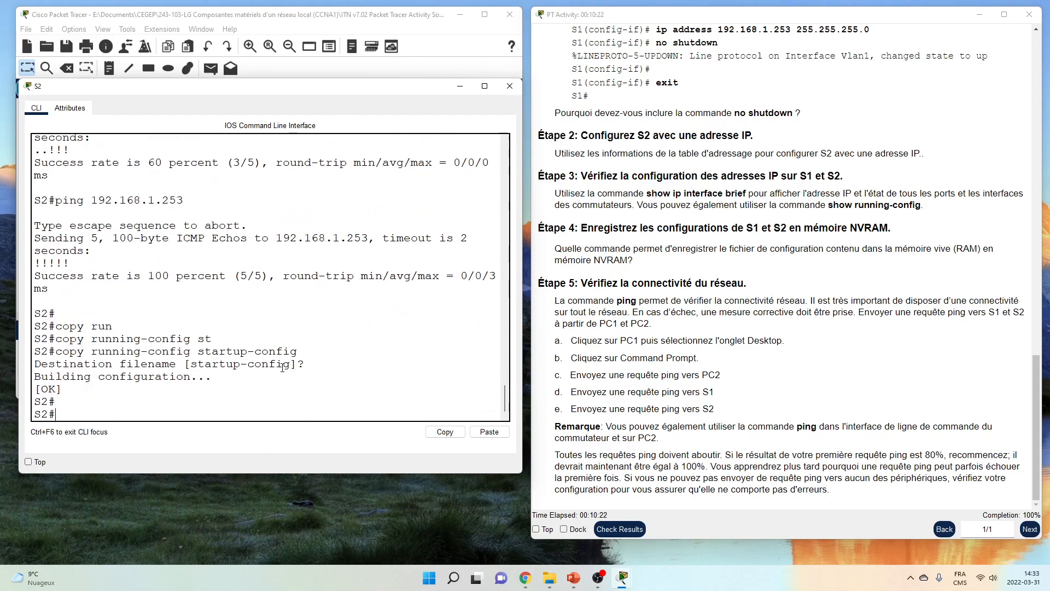
{"action": "left_click", "coordinate": [507, 87]}
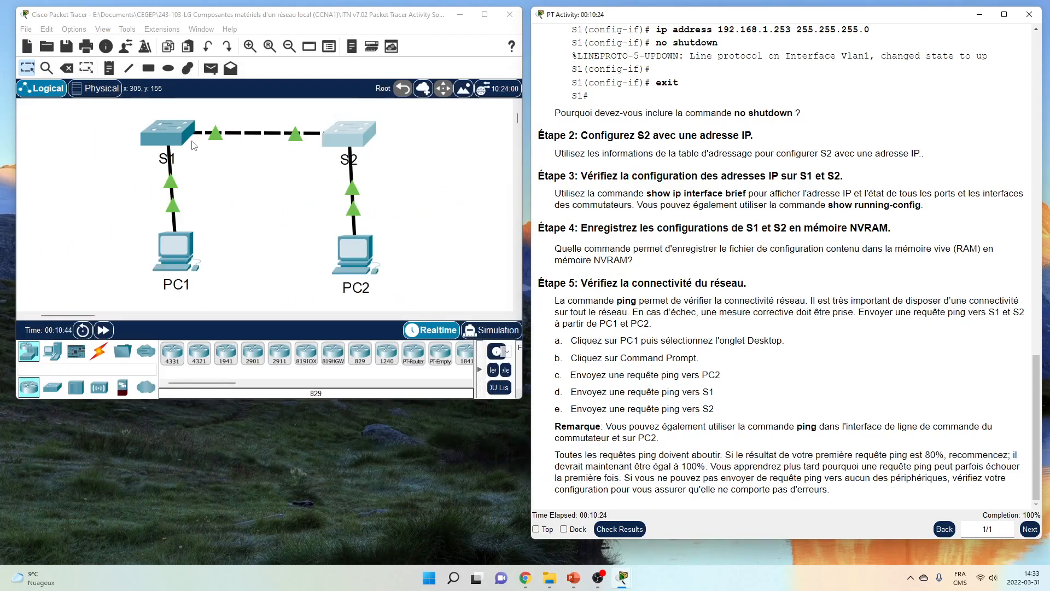
Open S1's console, enlarged, and save its running configuration to startup-config
{"action": "left_click", "coordinate": [167, 132]}
{"action": "left_click_drag", "start_coordinate": [372, 99], "coordinate": [70, 74]}
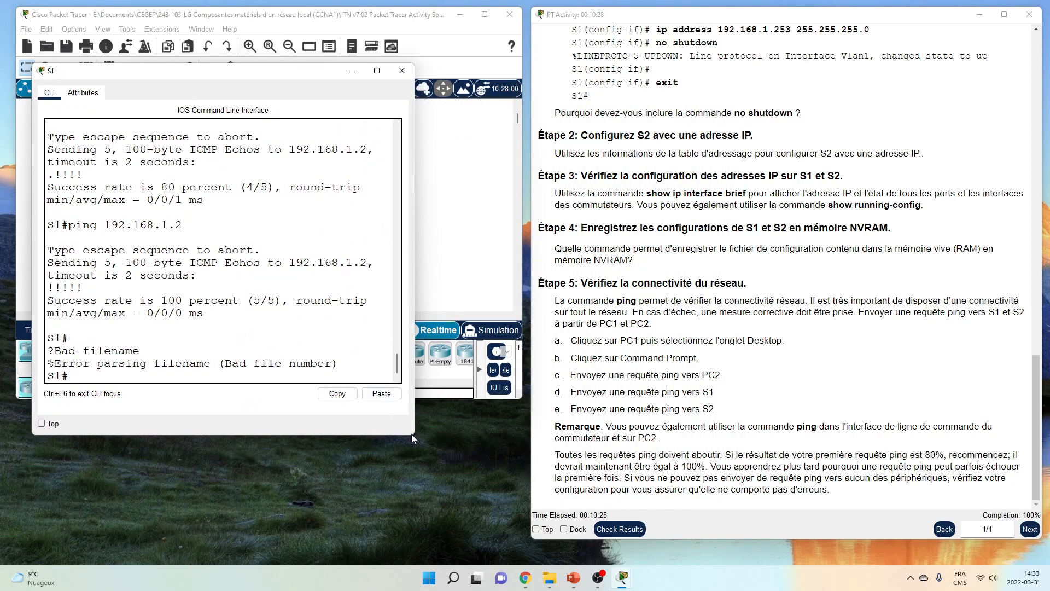
{"action": "left_click_drag", "start_coordinate": [415, 433], "coordinate": [494, 453]}
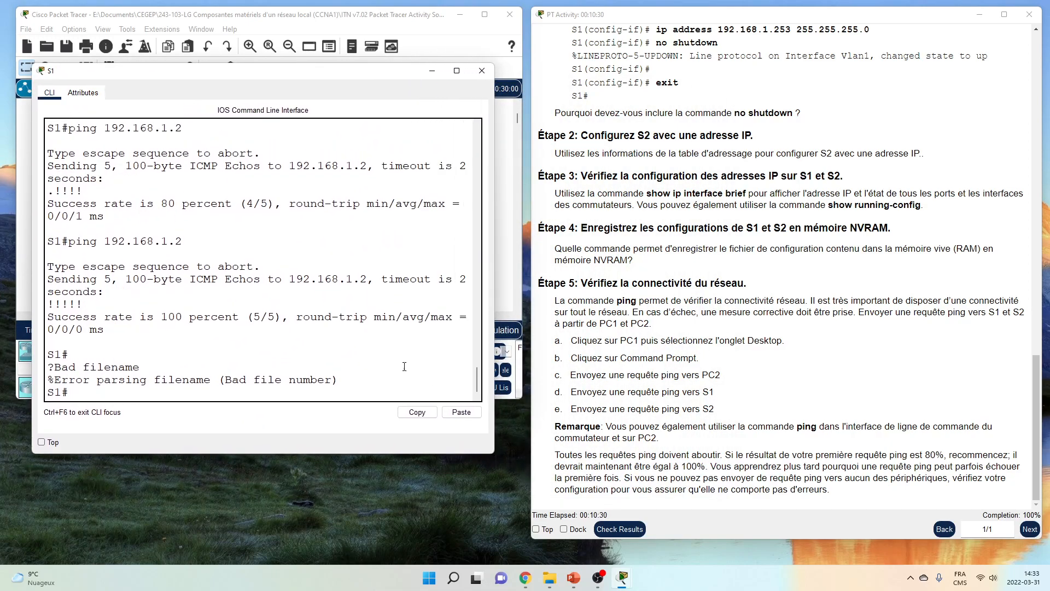
{"action": "key", "text": "Return"}
{"action": "key", "text": "Return"}
{"action": "key", "text": "Return"}
{"action": "key", "text": "Up"}
{"action": "key", "text": "Up"}
{"action": "key", "text": "Up"}
{"action": "key", "text": "Return"}
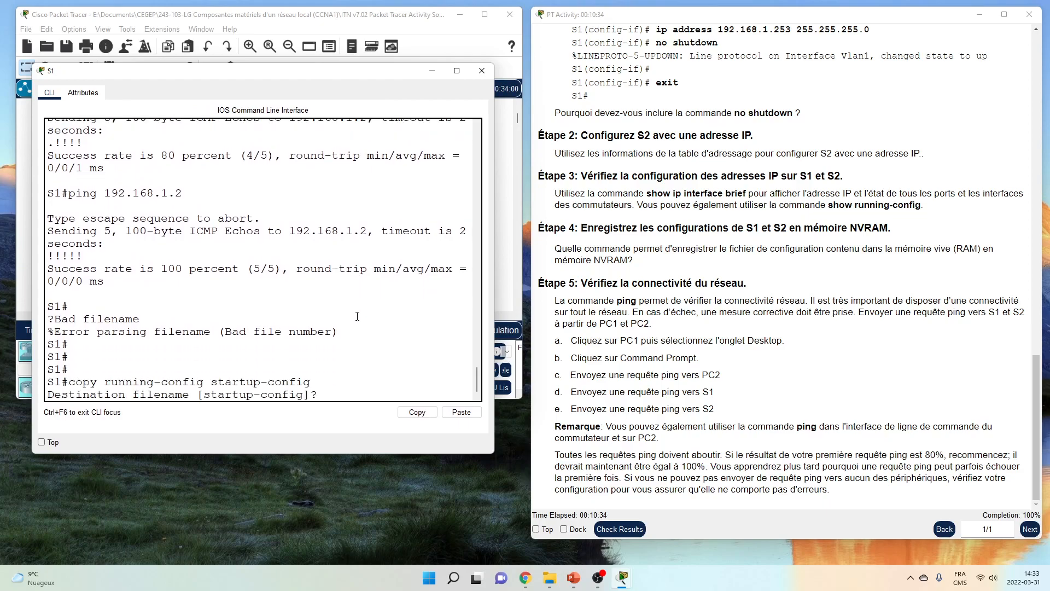
{"action": "key", "text": "Return"}
{"action": "key", "text": "Return"}
{"action": "key", "text": "Return"}
{"action": "key", "text": "Return"}
{"action": "type", "text": "wr"}
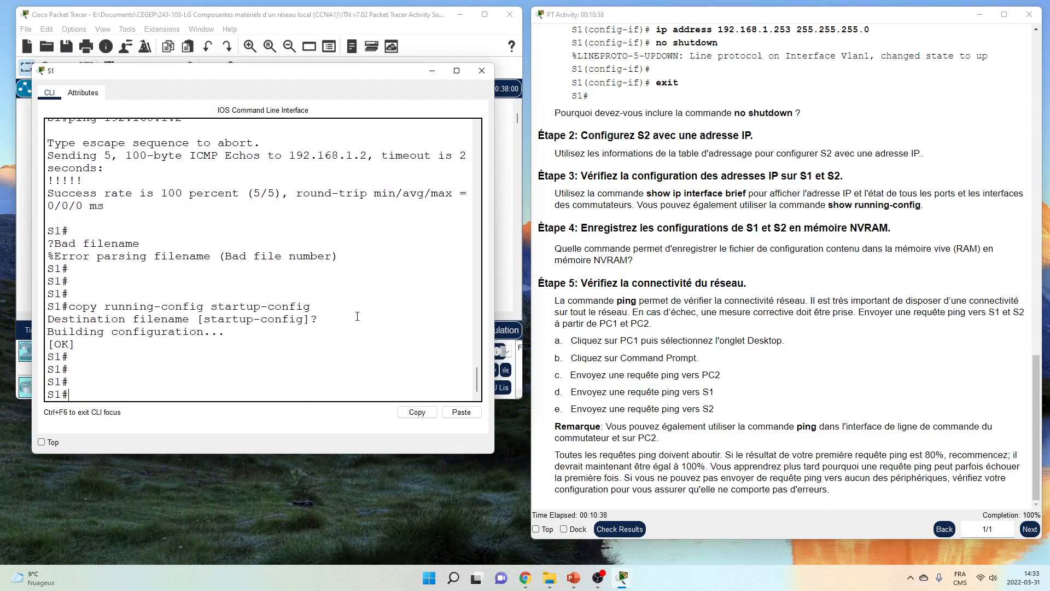
Display S1's running-config and review it, noting the console password is still plain text
{"action": "type", "text": "how run"}
{"action": "key", "text": "Tab"}
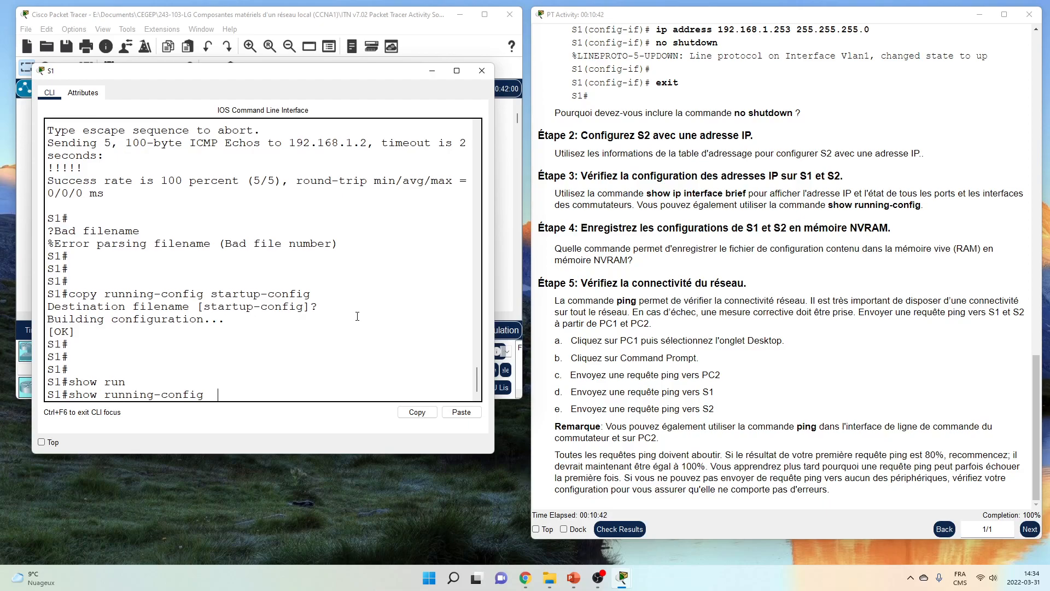
{"action": "key", "text": "Return"}
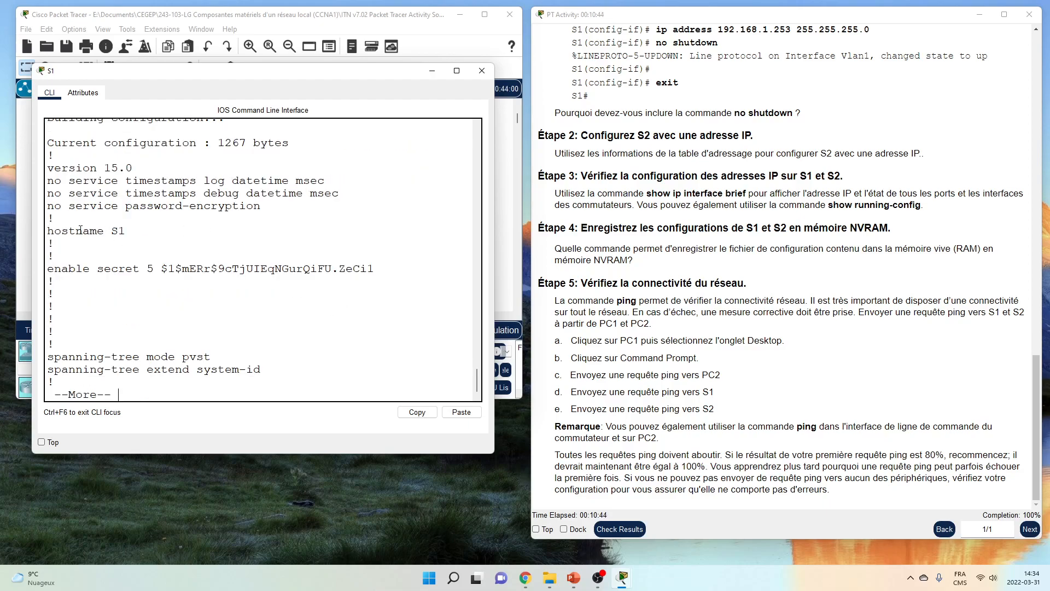
{"action": "double_click", "coordinate": [155, 268]}
{"action": "left_click_drag", "start_coordinate": [107, 230], "coordinate": [131, 234]}
{"action": "key", "text": "space"}
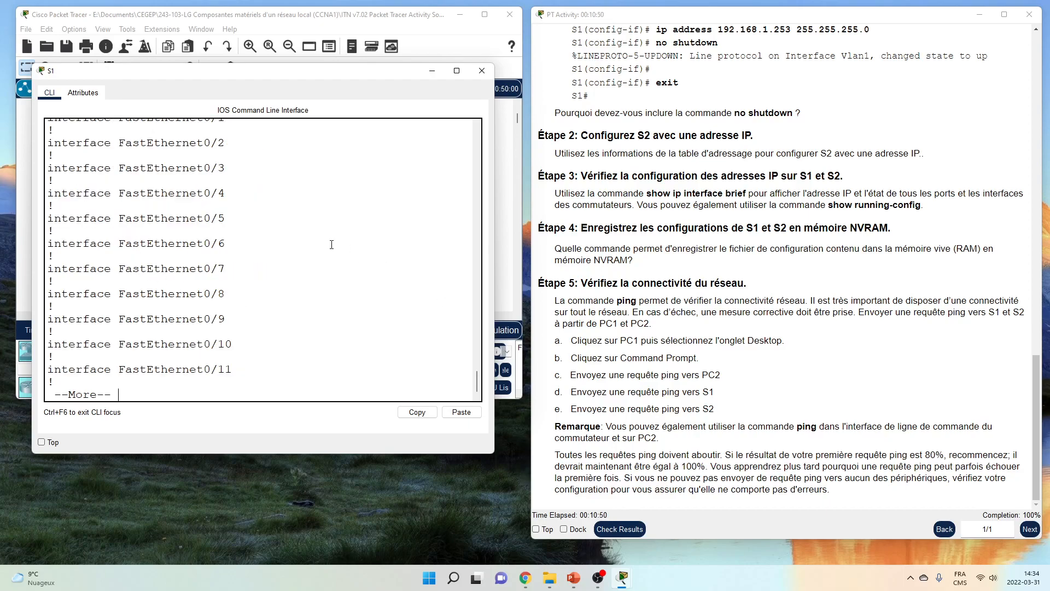
{"action": "scroll", "coordinate": [328, 250], "scroll_direction": "up", "scroll_amount": 5}
{"action": "scroll", "coordinate": [327, 249], "scroll_direction": "up", "scroll_amount": 4}
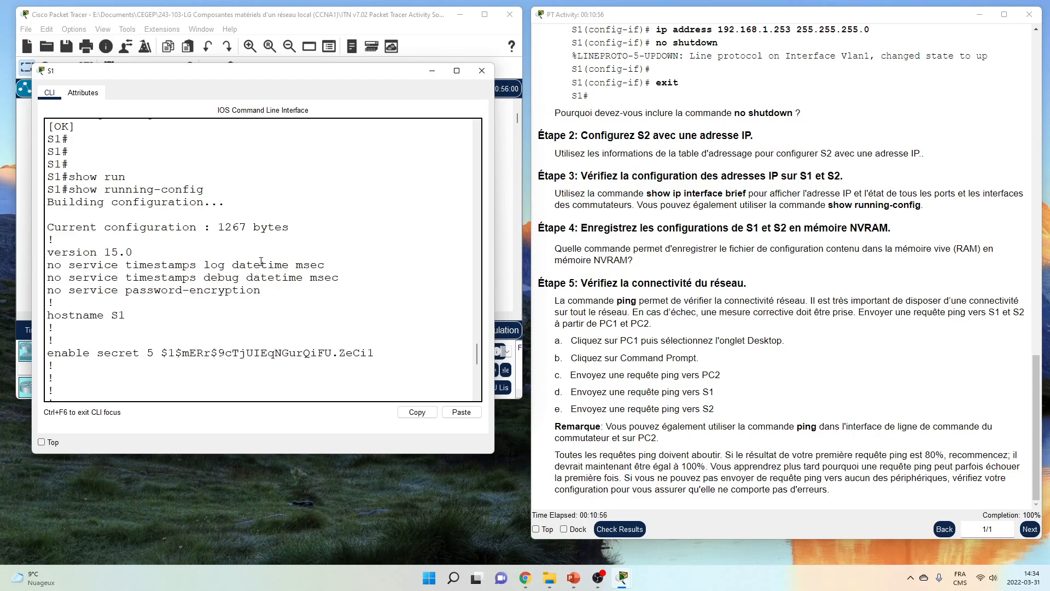
{"action": "scroll", "coordinate": [262, 262], "scroll_direction": "down", "scroll_amount": 20}
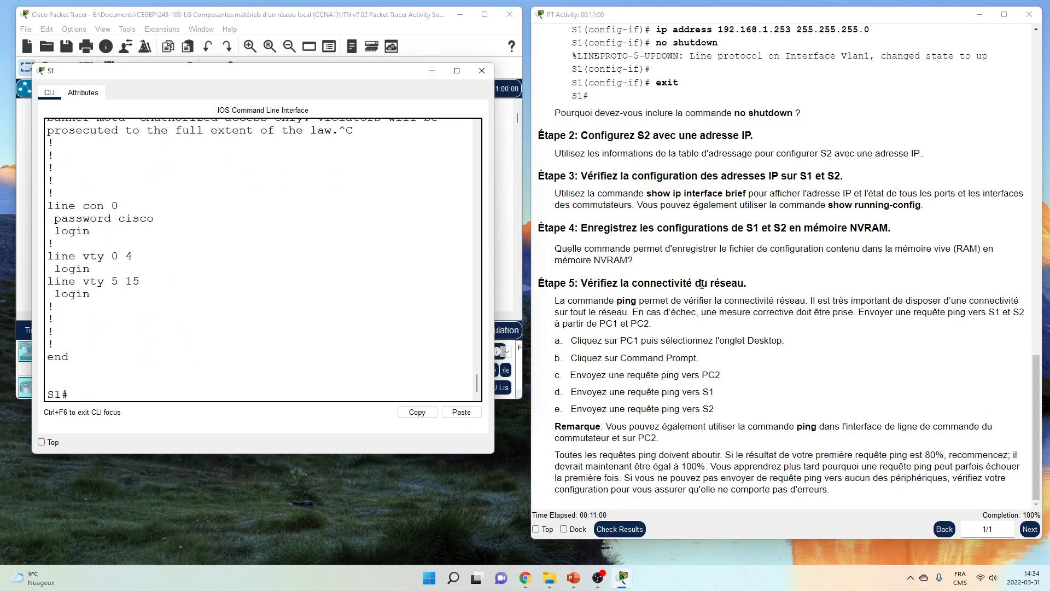
{"action": "scroll", "coordinate": [168, 252], "scroll_direction": "up", "scroll_amount": 2}
{"action": "scroll", "coordinate": [119, 252], "scroll_direction": "down", "scroll_amount": 1}
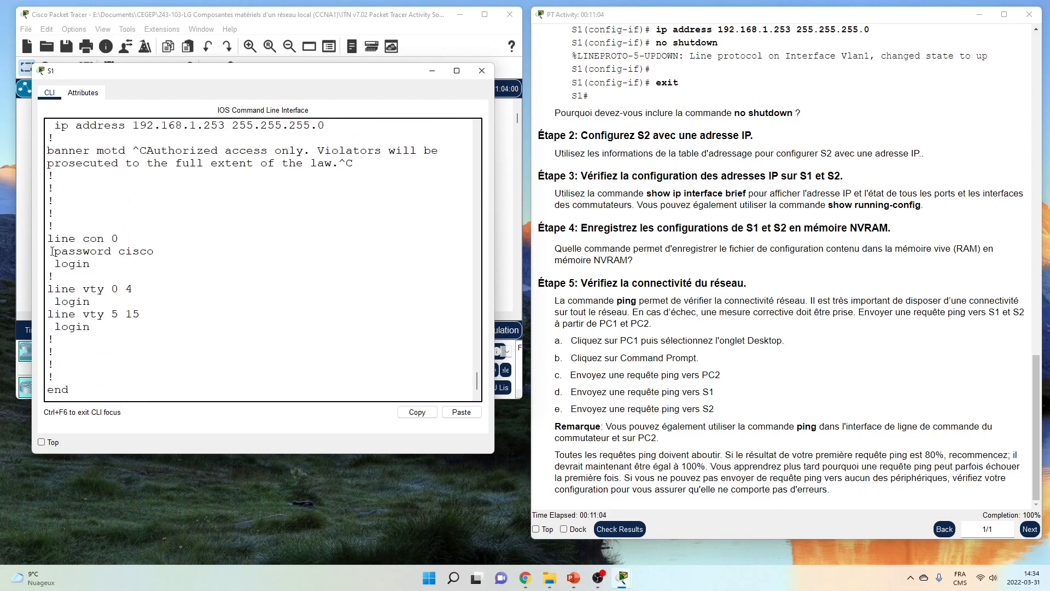
{"action": "left_click_drag", "start_coordinate": [52, 251], "coordinate": [155, 252]}
{"action": "left_click", "coordinate": [175, 251]}
Enable service password-encryption on S1 in global configuration mode
{"action": "scroll", "coordinate": [127, 289], "scroll_direction": "down", "scroll_amount": 2}
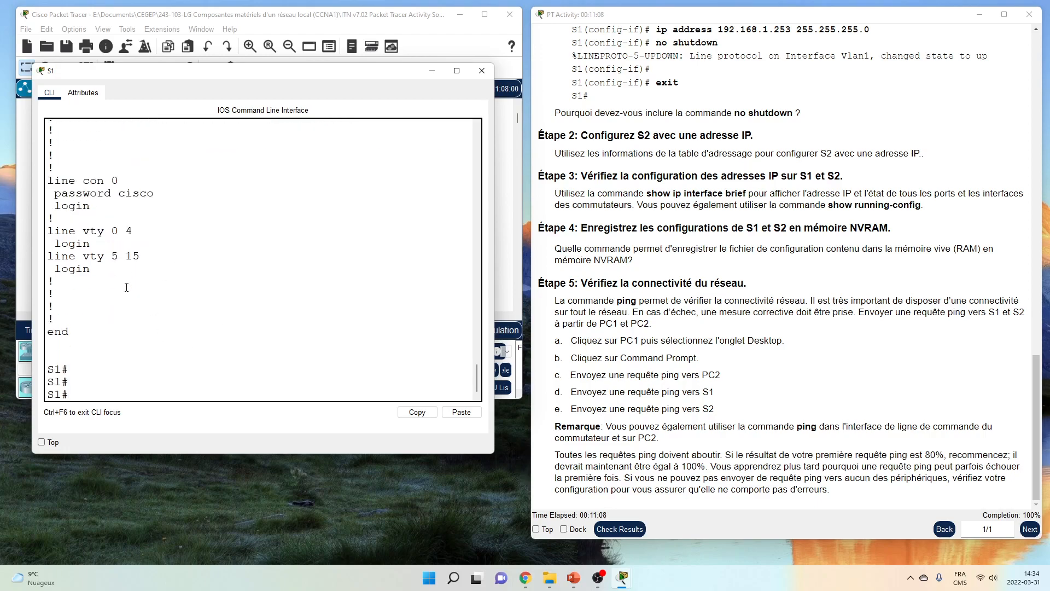
{"action": "type", "text": "conf"}
{"action": "key", "text": "Tab"}
{"action": "type", "text": "t"}
{"action": "key", "text": "Tab"}
{"action": "key", "text": "Return"}
{"action": "key", "text": "Return"}
{"action": "key", "text": "Return"}
{"action": "type", "text": "serv"}
{"action": "key", "text": "Tab"}
{"action": "type", "text": "pas"}
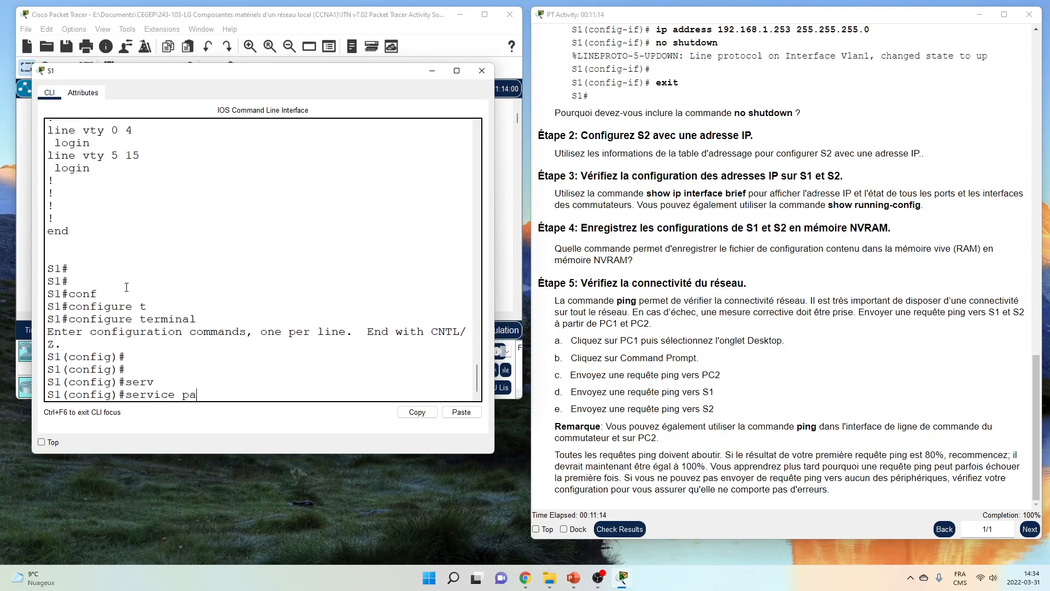
{"action": "key", "text": "Tab"}
{"action": "key", "text": "Return"}
{"action": "type", "text": "end"}
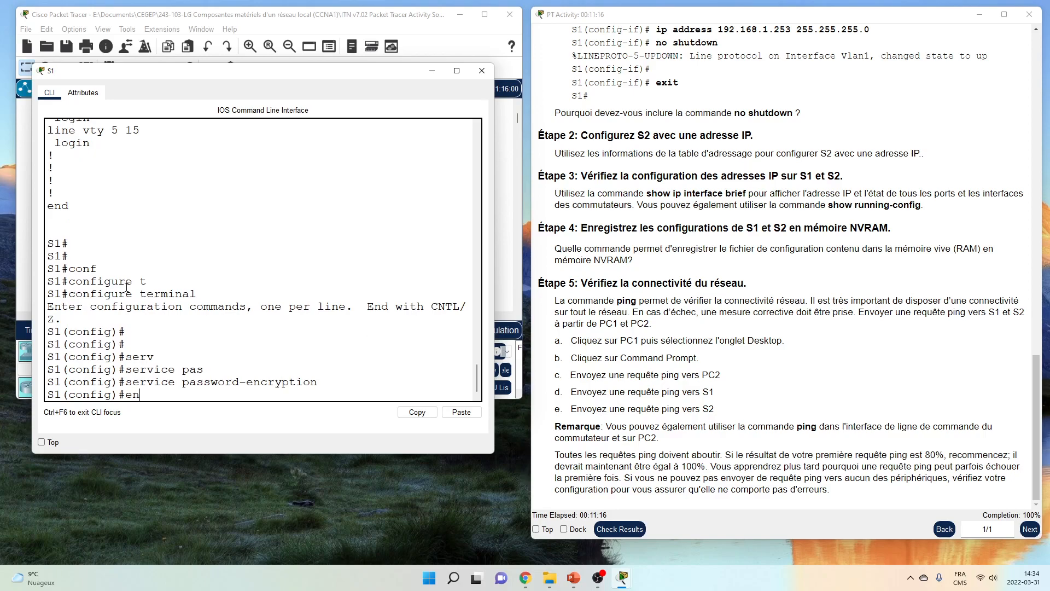
{"action": "key", "text": "Return"}
Save S1's configuration with wr and confirm the console password now appears as type 7
{"action": "key", "text": "Return"}
{"action": "type", "text": "wr"}
{"action": "key", "text": "Return"}
{"action": "key", "text": "Return"}
{"action": "key", "text": "Return"}
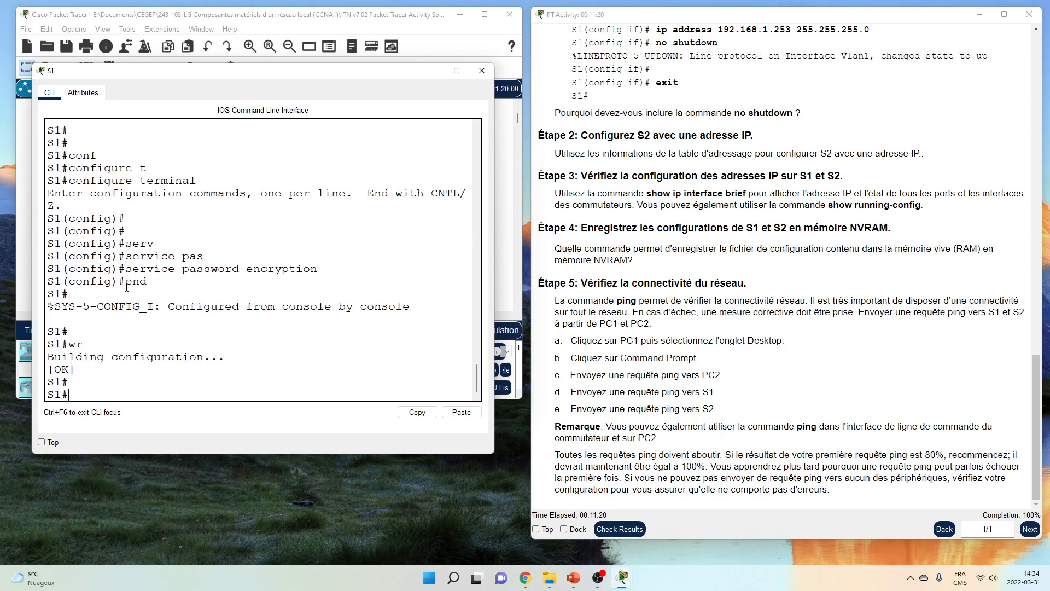
{"action": "key", "text": "Up"}
{"action": "key", "text": "Up"}
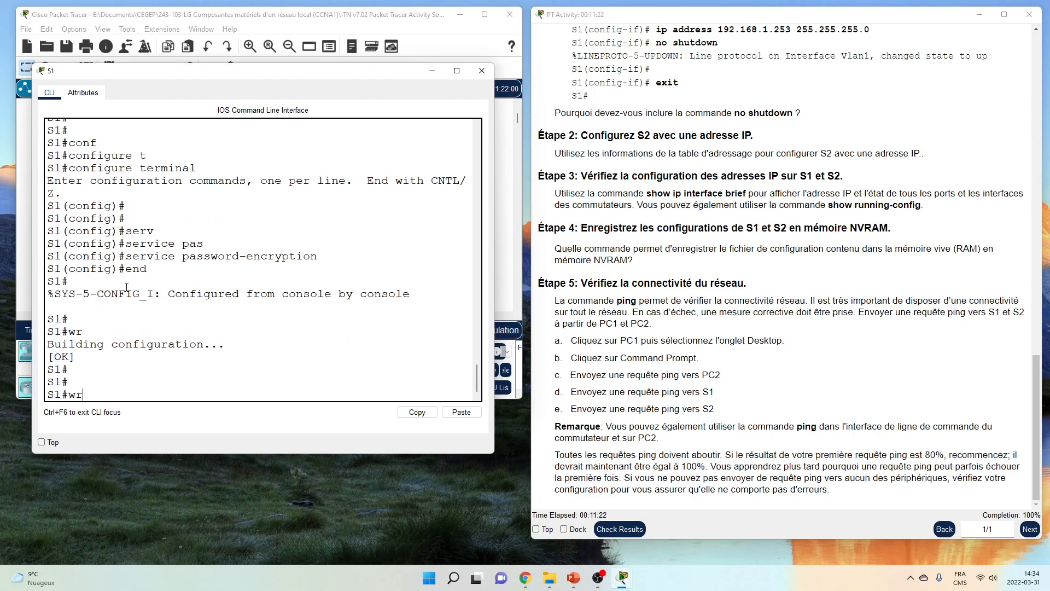
{"action": "key", "text": "Up"}
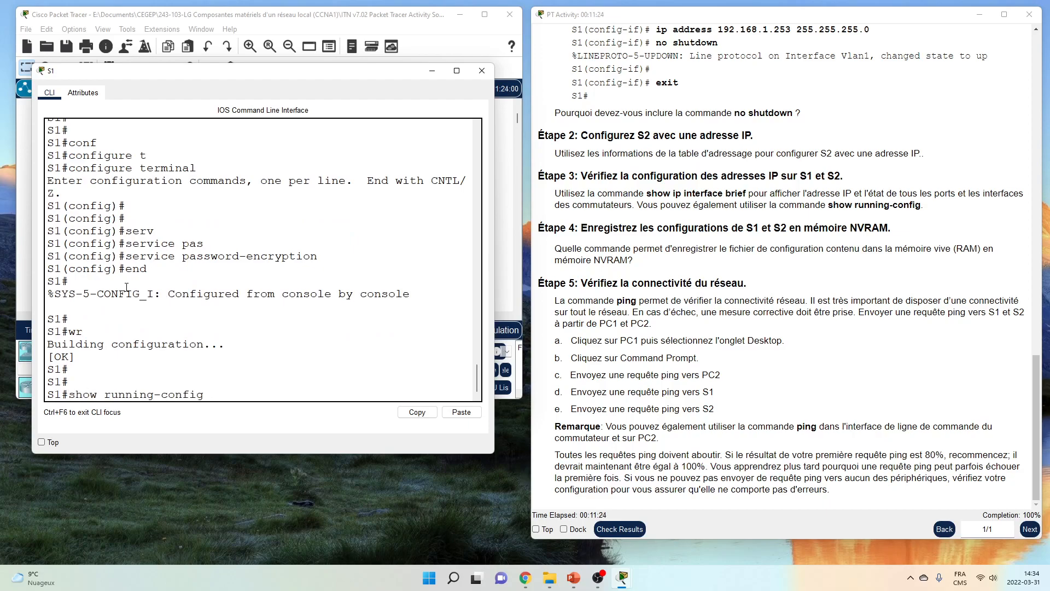
{"action": "key", "text": "Return"}
{"action": "key", "text": "space"}
{"action": "key", "text": "space"}
{"action": "key", "text": "space"}
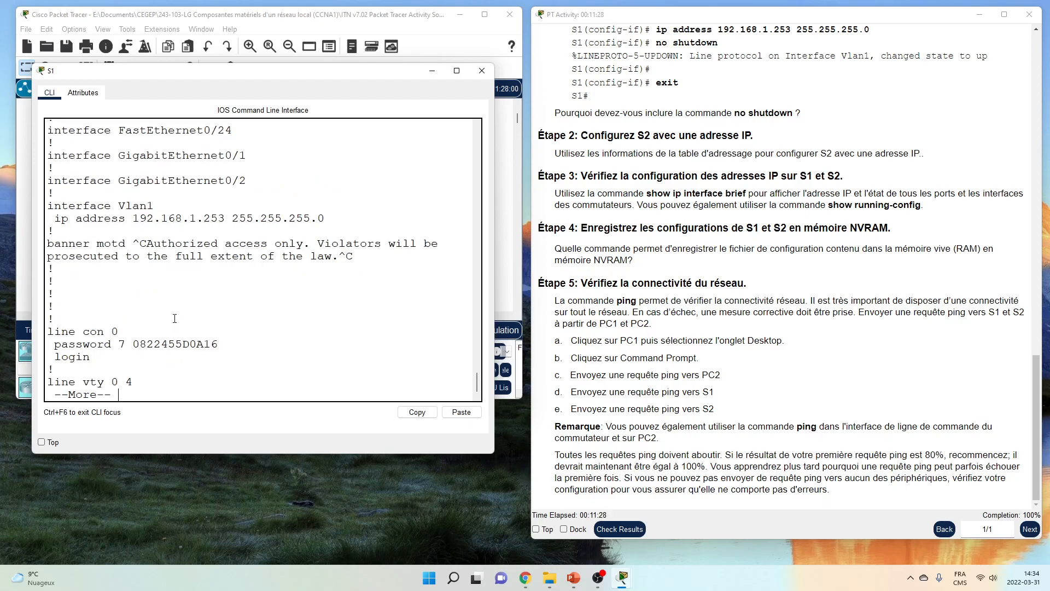
{"action": "key", "text": "space"}
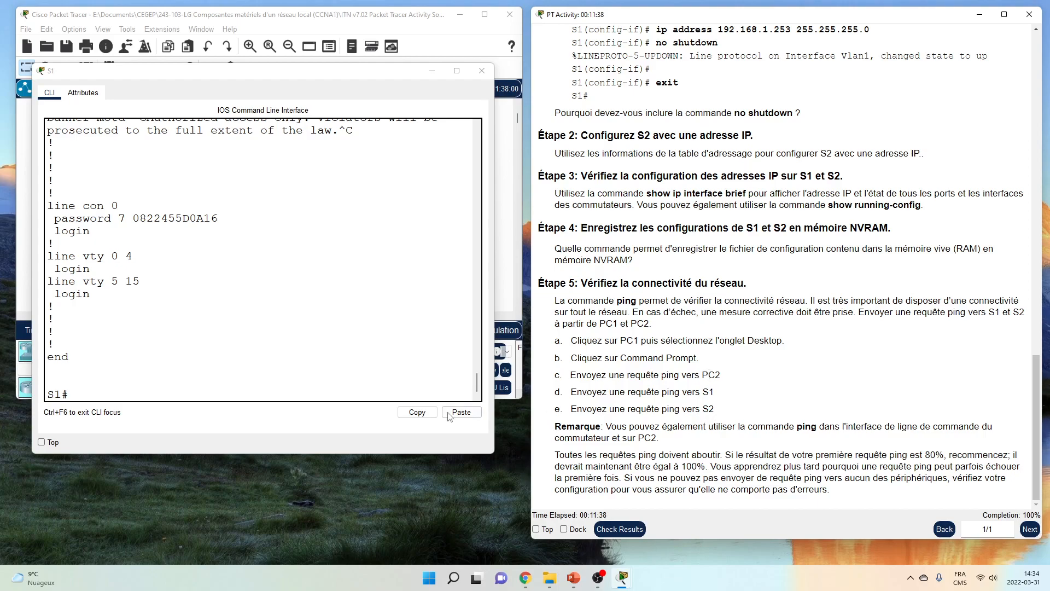
Open PC1's command prompt and ping PC2 at 192.168.1.2
{"action": "left_click", "coordinate": [481, 71]}
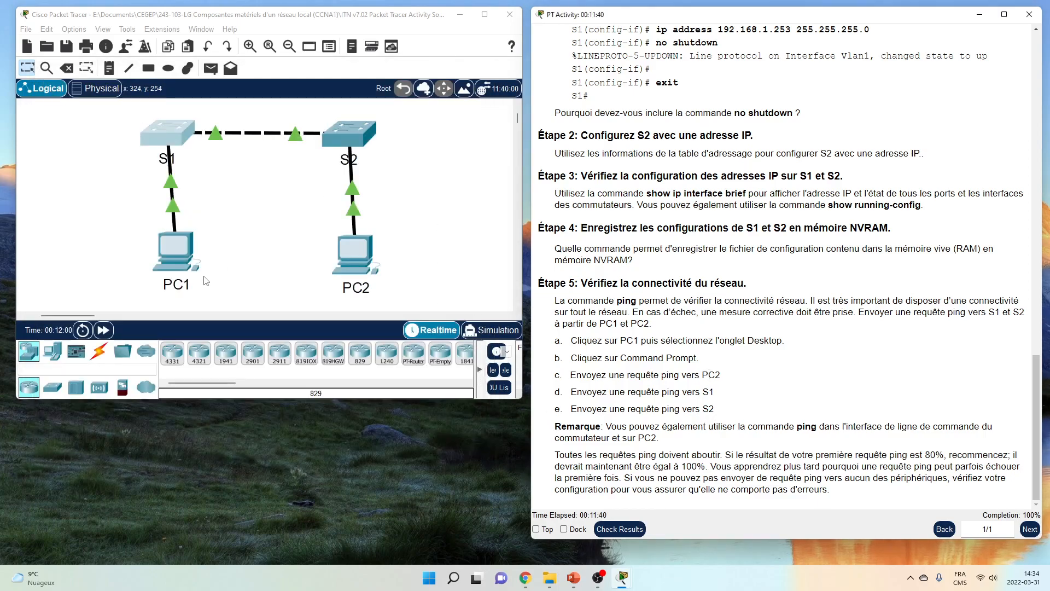
{"action": "left_click", "coordinate": [175, 252]}
{"action": "left_click_drag", "start_coordinate": [401, 95], "coordinate": [121, 132]}
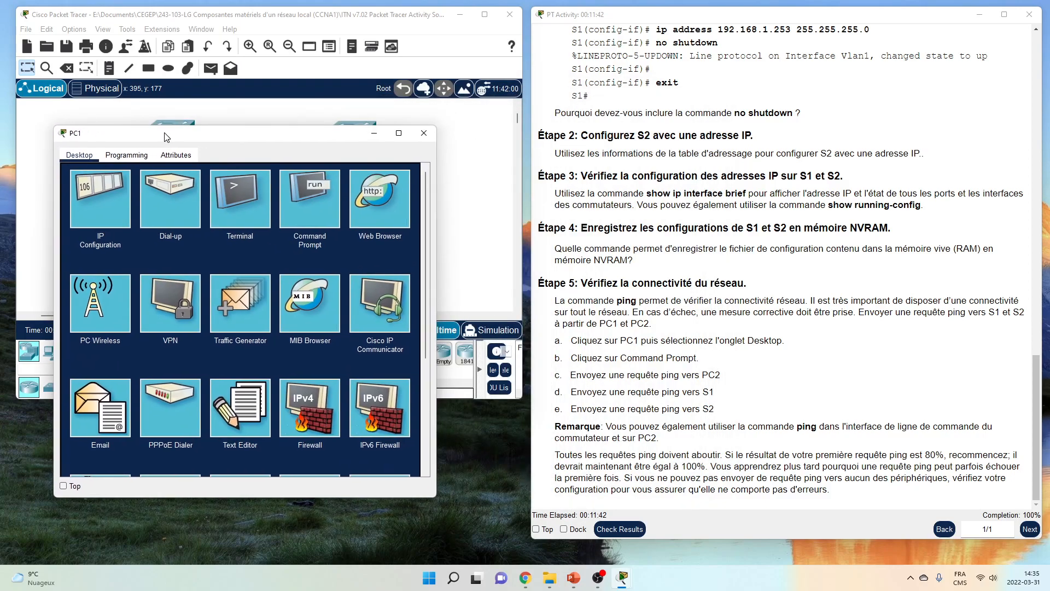
{"action": "left_click", "coordinate": [306, 206]}
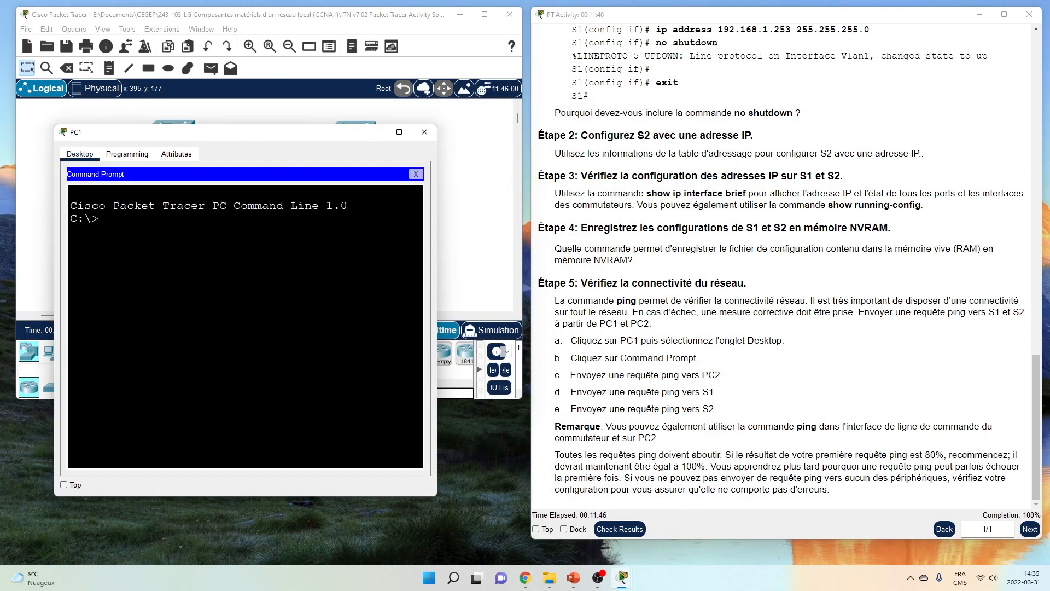
{"action": "type", "text": "ping 192.168.1.2"}
{"action": "key", "text": "Return"}
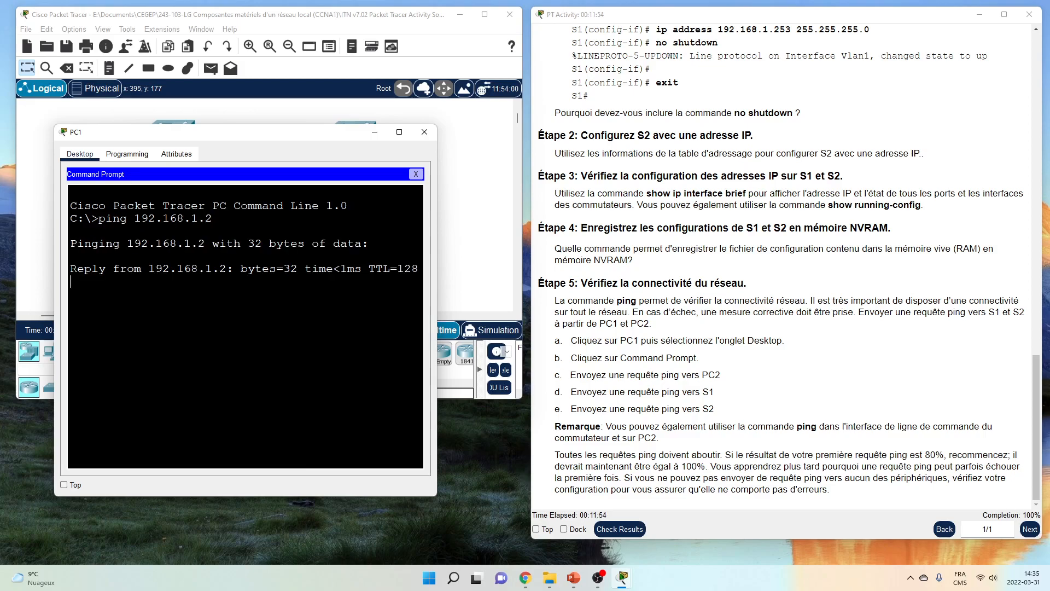
Ping S2 at 192.168.1.254 and S1 at 192.168.1.253 from PC1, all replies received
{"action": "left_click_drag", "start_coordinate": [437, 229], "coordinate": [495, 233]}
{"action": "key", "text": "Up"}
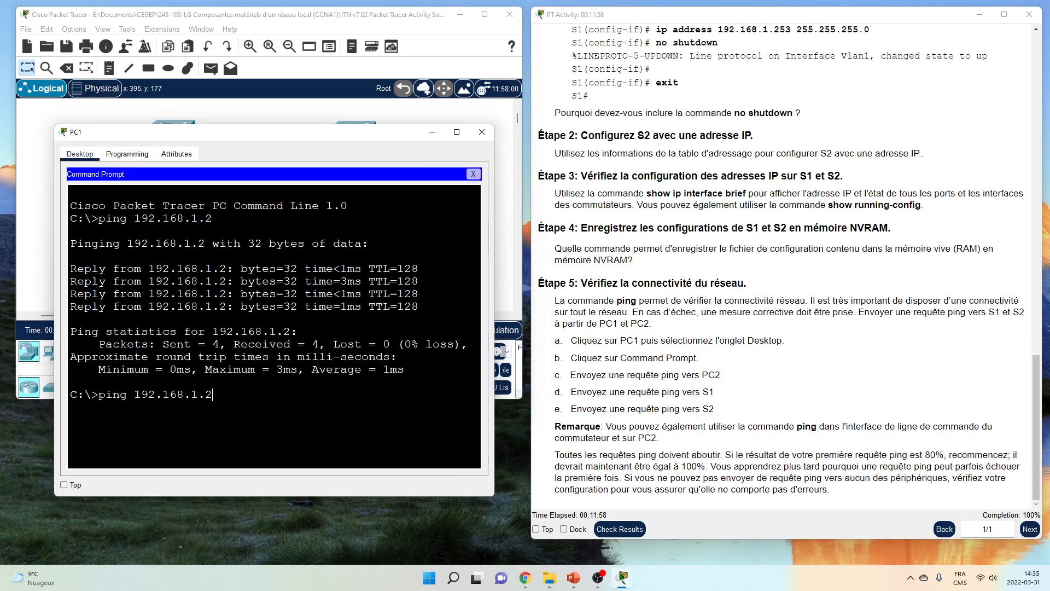
{"action": "type", "text": "54"}
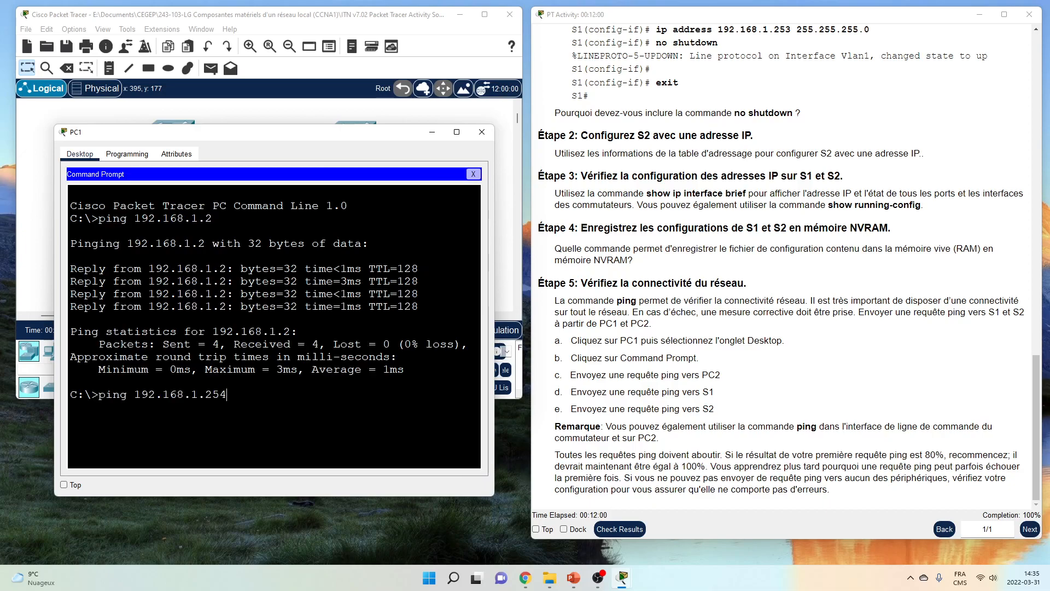
{"action": "key", "text": "Return"}
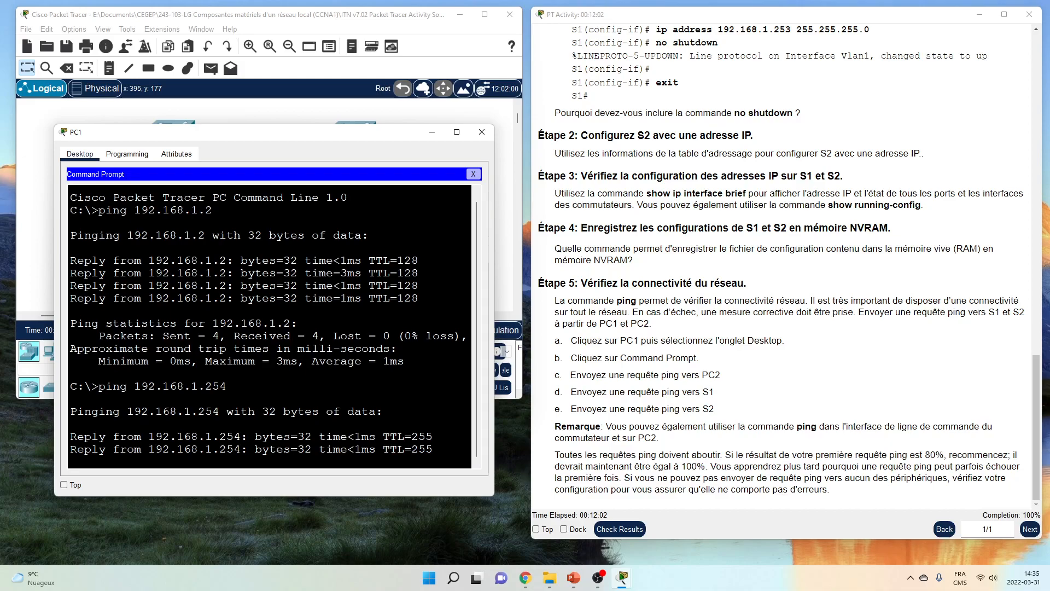
{"action": "type", "text": "ping 192.168.1.253"}
{"action": "key", "text": "Return"}
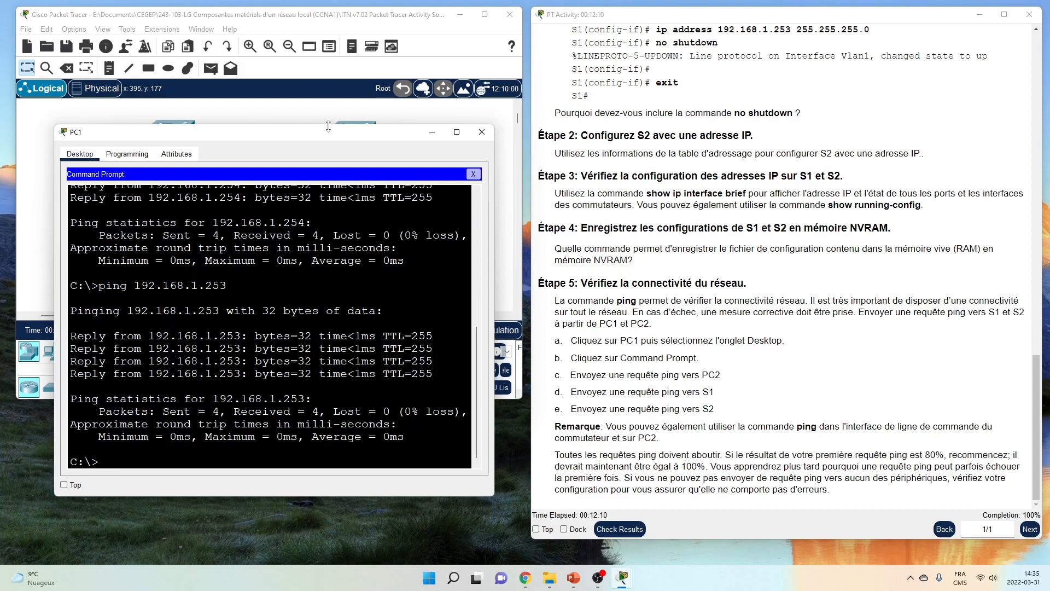
{"action": "left_click", "coordinate": [482, 131]}
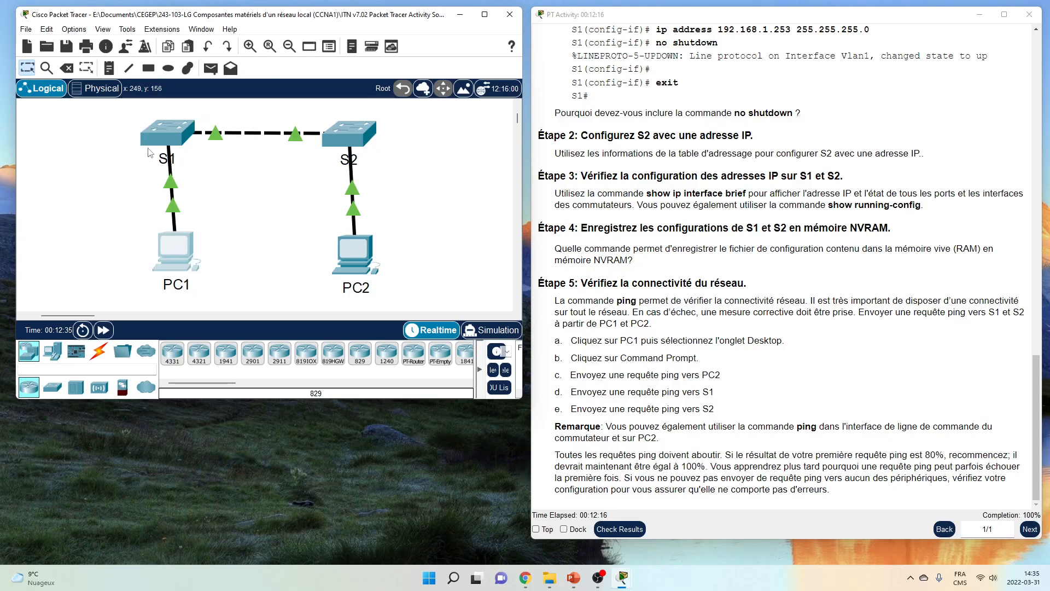
From PC1's command prompt, telnet to S1 at 192.168.1.253 and see the switch close the session
{"action": "left_click", "coordinate": [169, 251]}
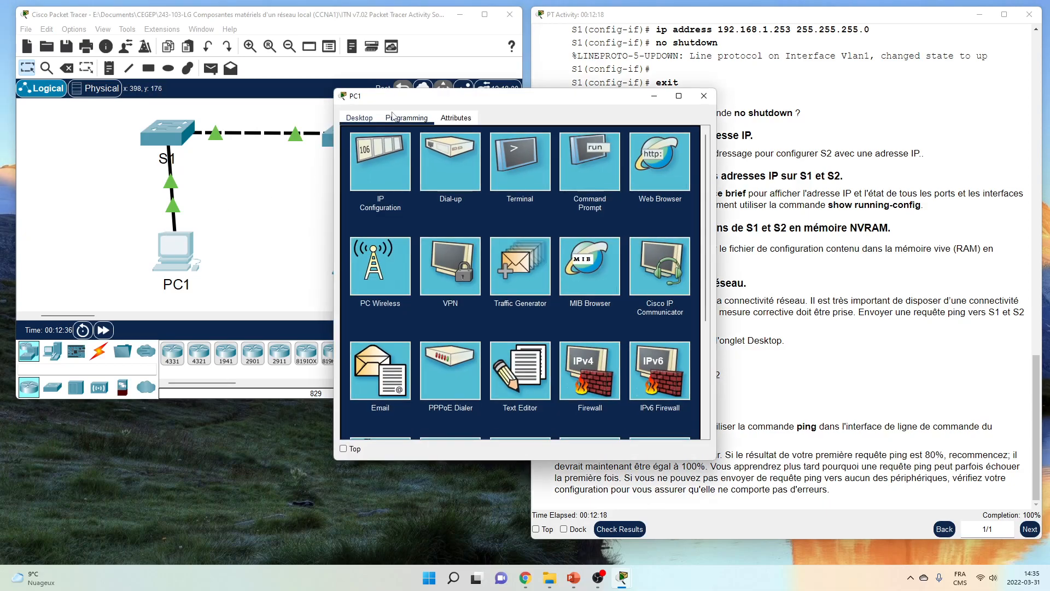
{"action": "left_click_drag", "start_coordinate": [394, 104], "coordinate": [78, 101]}
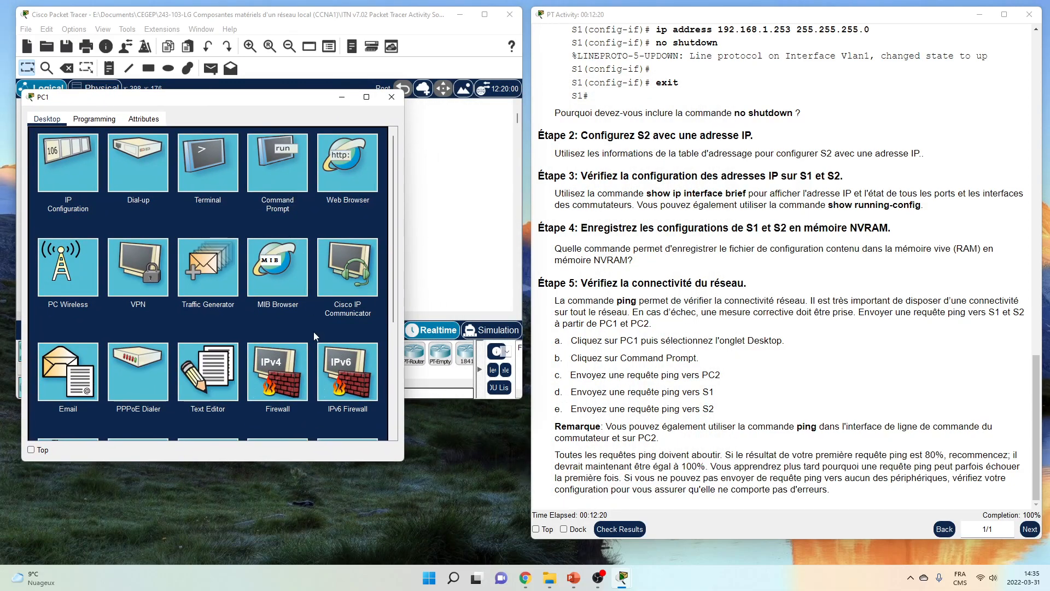
{"action": "left_click_drag", "start_coordinate": [403, 460], "coordinate": [522, 504]}
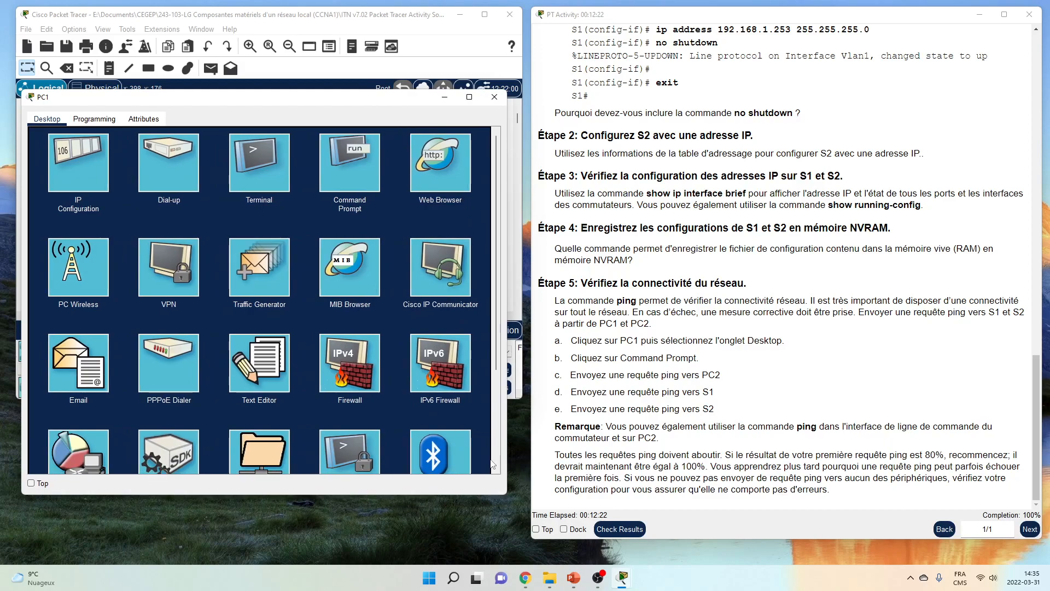
{"action": "left_click", "coordinate": [345, 160]}
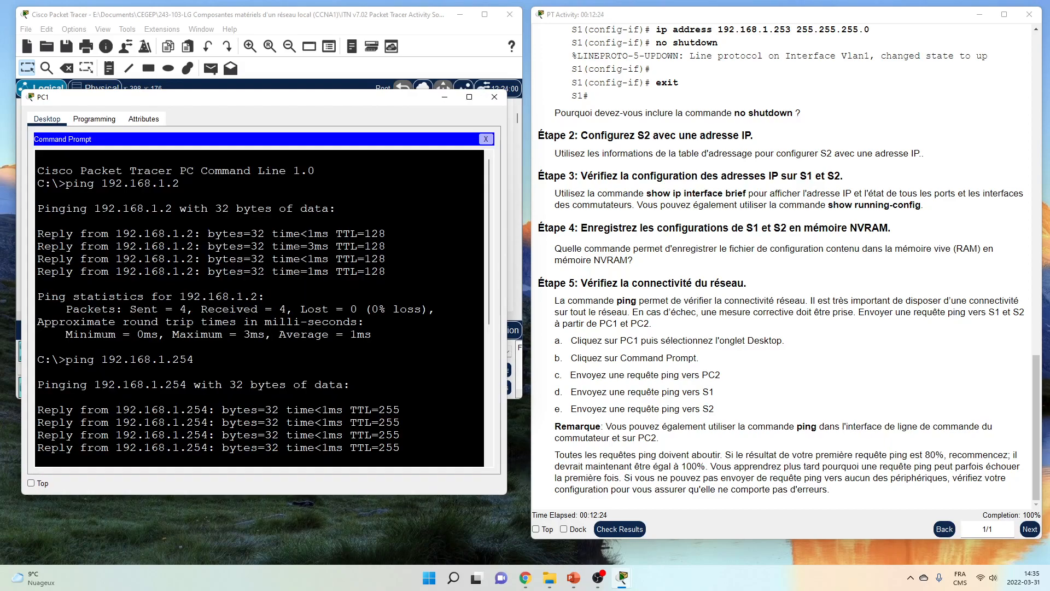
{"action": "type", "text": "teln"}
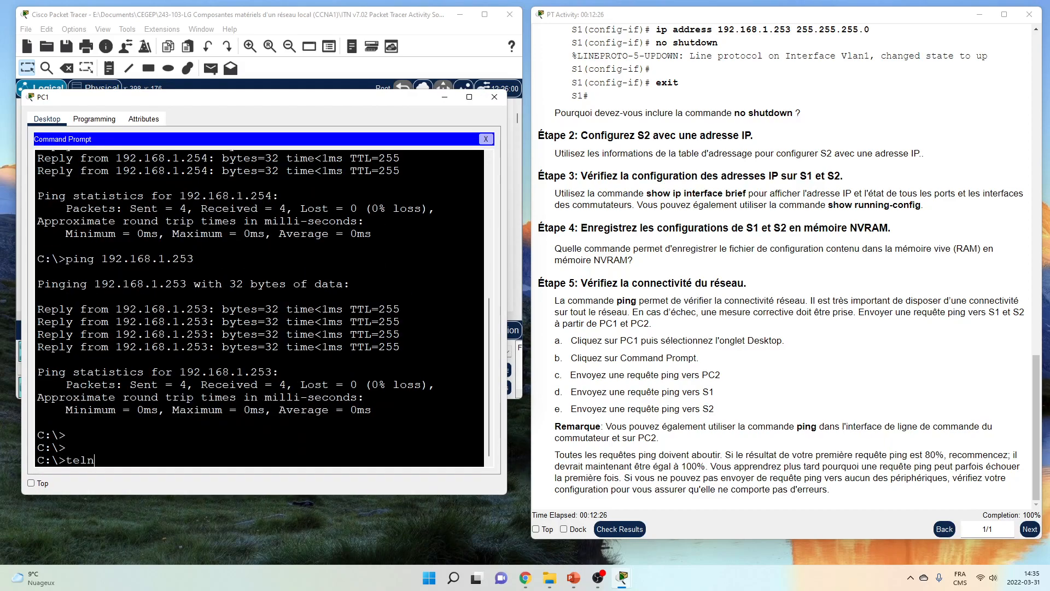
{"action": "type", "text": "et 192.168.1.253"}
{"action": "key", "text": "Return"}
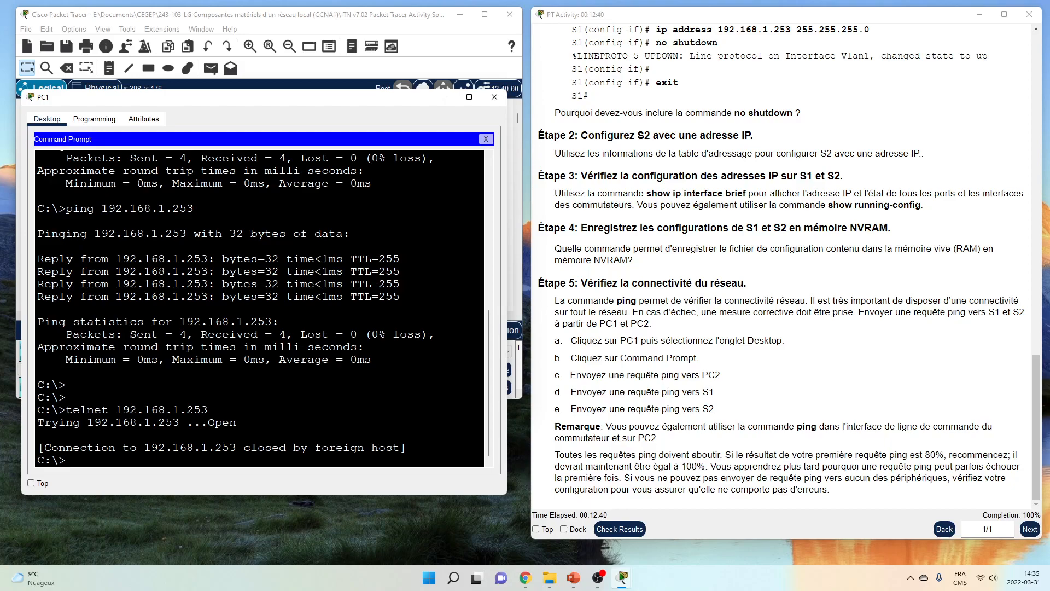
{"action": "left_click", "coordinate": [494, 97]}
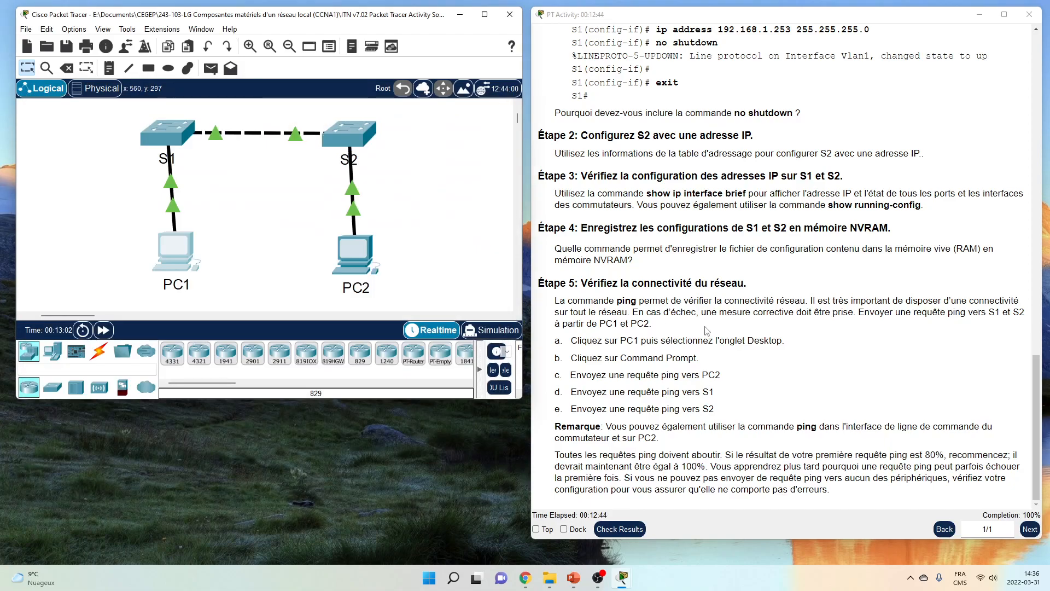
Bring up S1's console beside the instructions, enlarged and widened, at a fresh S1# prompt
{"action": "scroll", "coordinate": [677, 436], "scroll_direction": "up", "scroll_amount": 2}
{"action": "scroll", "coordinate": [676, 436], "scroll_direction": "up", "scroll_amount": 3}
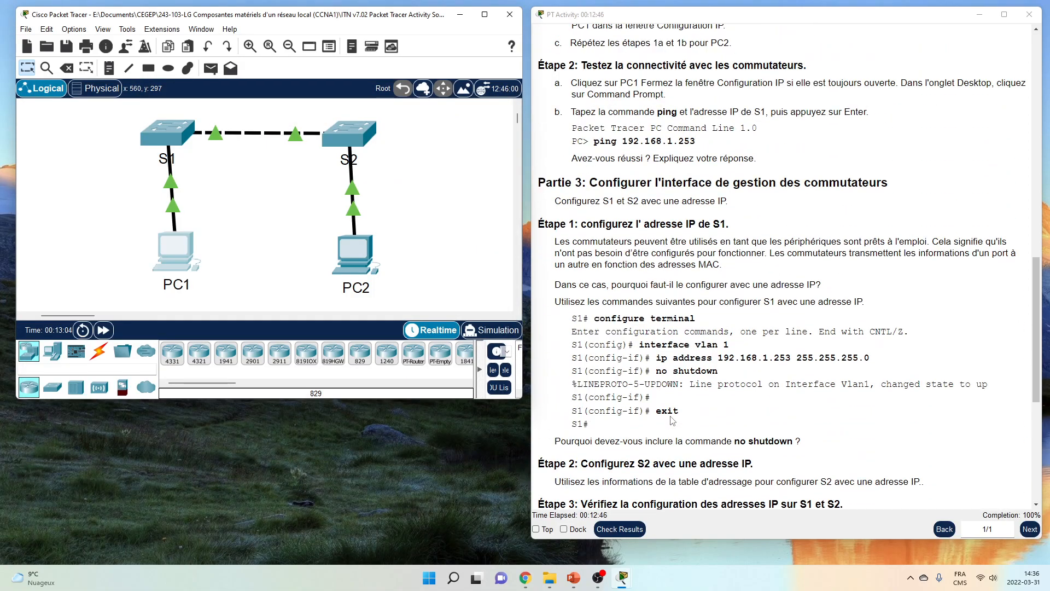
{"action": "scroll", "coordinate": [619, 363], "scroll_direction": "up", "scroll_amount": 6}
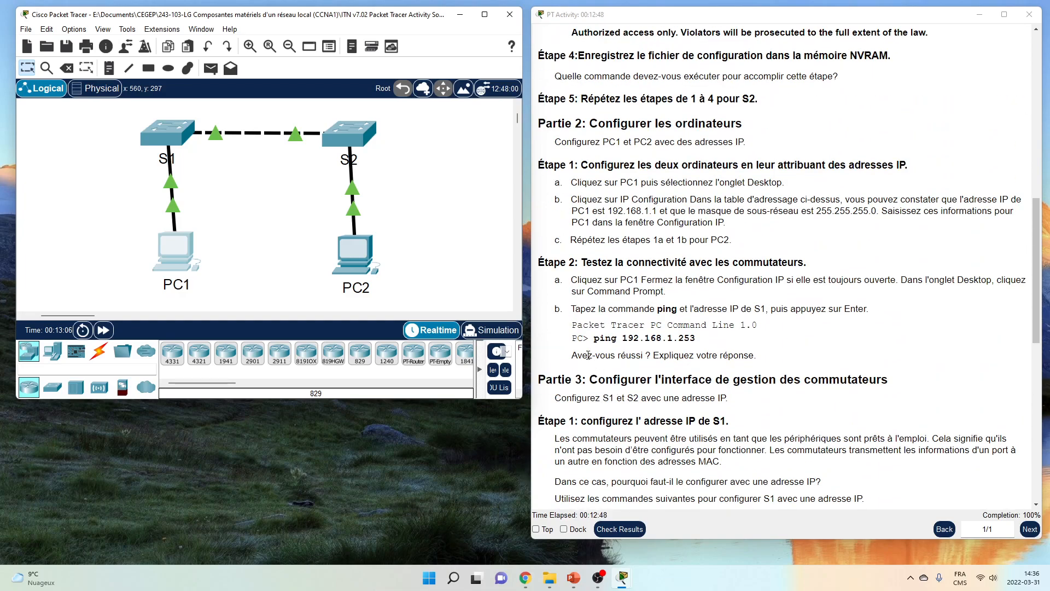
{"action": "scroll", "coordinate": [611, 351], "scroll_direction": "down", "scroll_amount": 4}
{"action": "scroll", "coordinate": [611, 351], "scroll_direction": "down", "scroll_amount": 2}
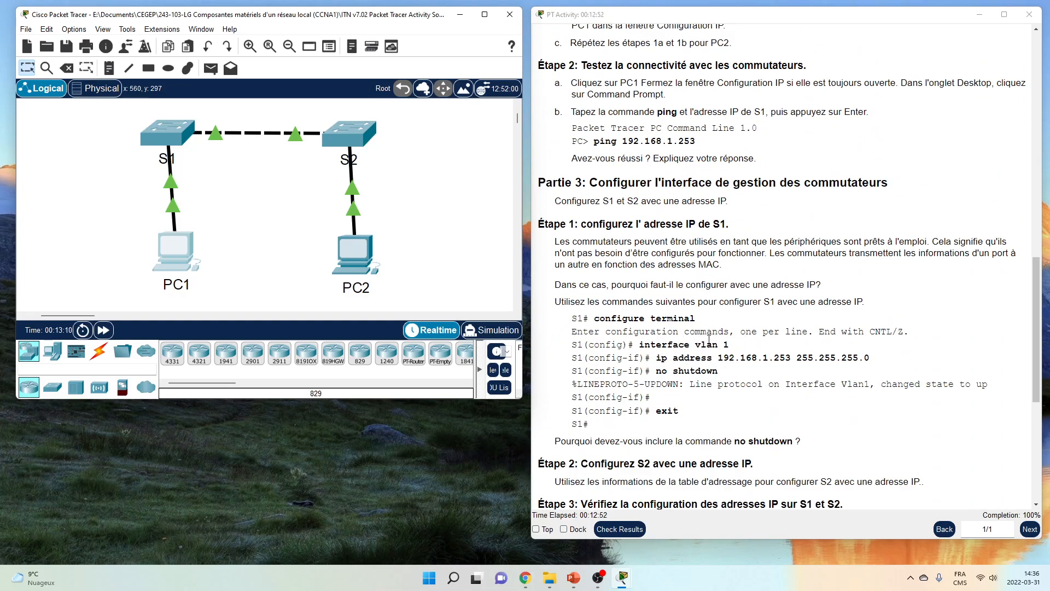
{"action": "left_click", "coordinate": [166, 133]}
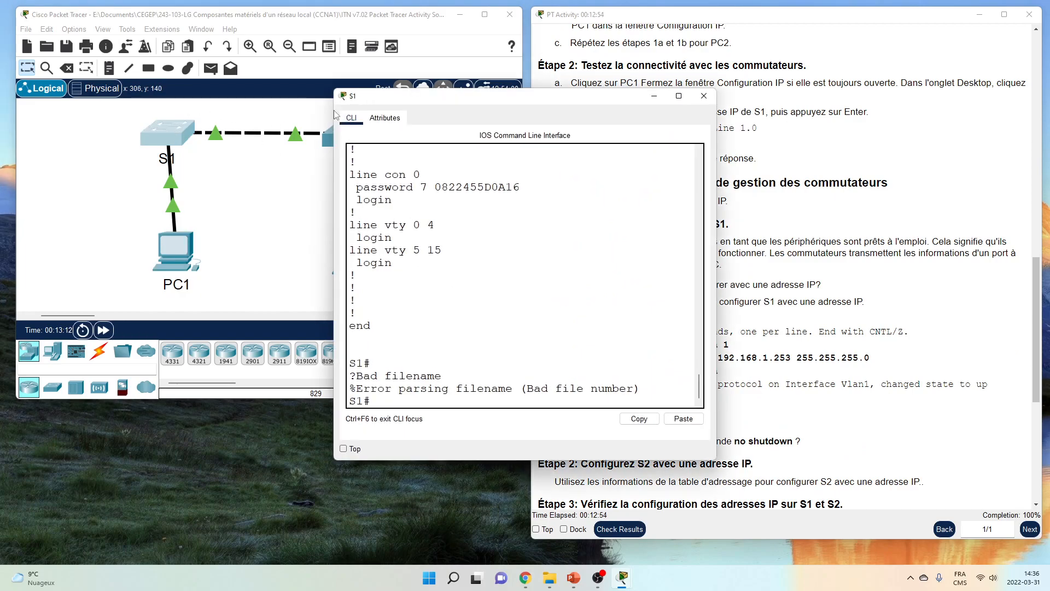
{"action": "left_click_drag", "start_coordinate": [390, 101], "coordinate": [80, 45]}
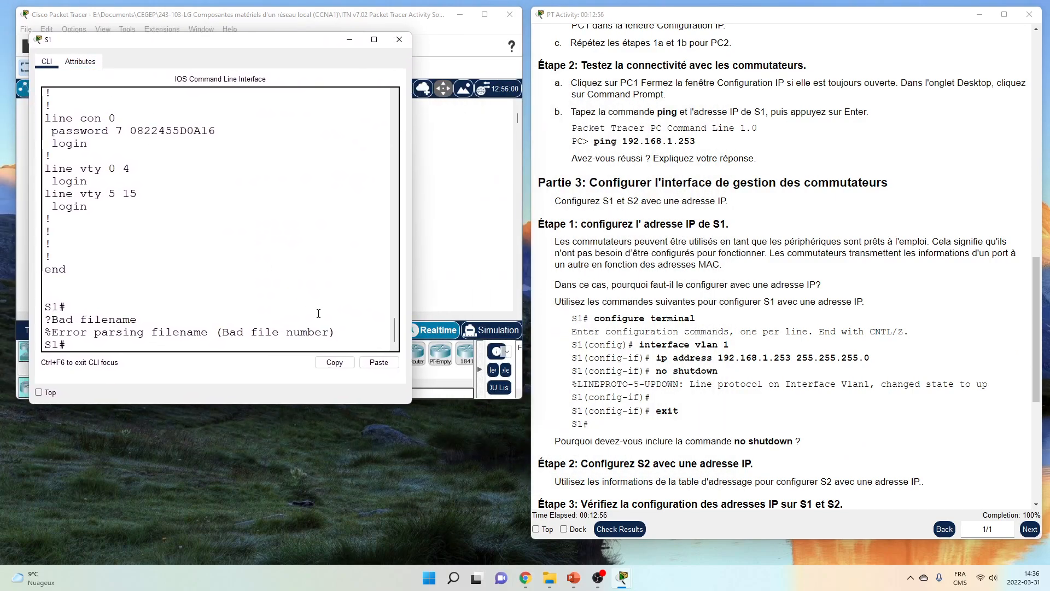
{"action": "left_click_drag", "start_coordinate": [411, 405], "coordinate": [512, 446]}
{"action": "key", "text": "Return"}
{"action": "key", "text": "Return"}
{"action": "key", "text": "Return"}
{"action": "key", "text": "Return"}
{"action": "key", "text": "Return"}
{"action": "key", "text": "Return"}
{"action": "key", "text": "Return"}
{"action": "key", "text": "Return"}
{"action": "key", "text": "Return"}
{"action": "key", "text": "Return"}
{"action": "key", "text": "Return"}
{"action": "key", "text": "Return"}
{"action": "key", "text": "Return"}
{"action": "key", "text": "Return"}
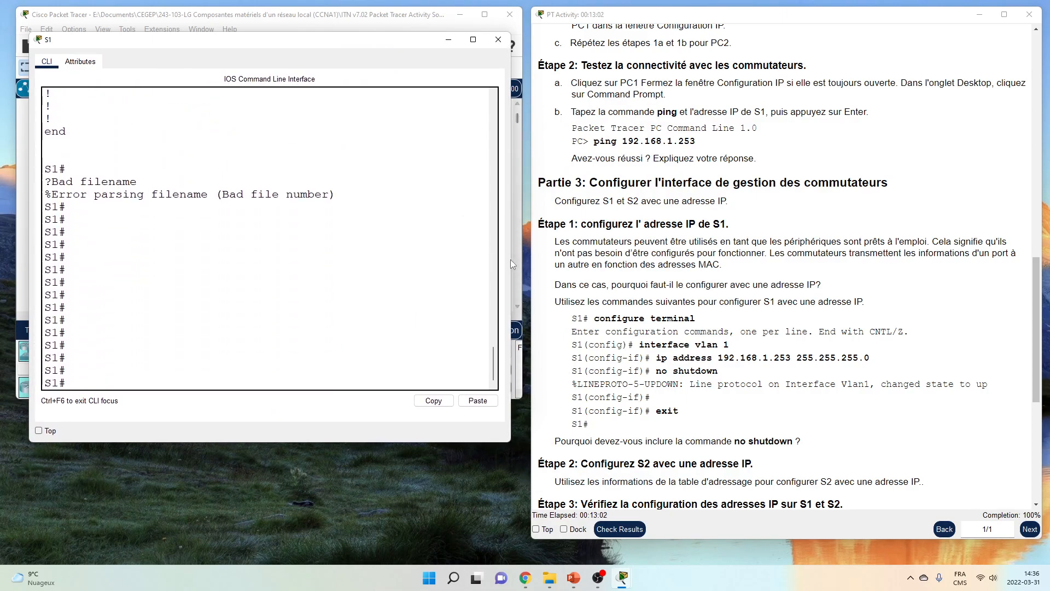
{"action": "left_click_drag", "start_coordinate": [510, 260], "coordinate": [526, 260]}
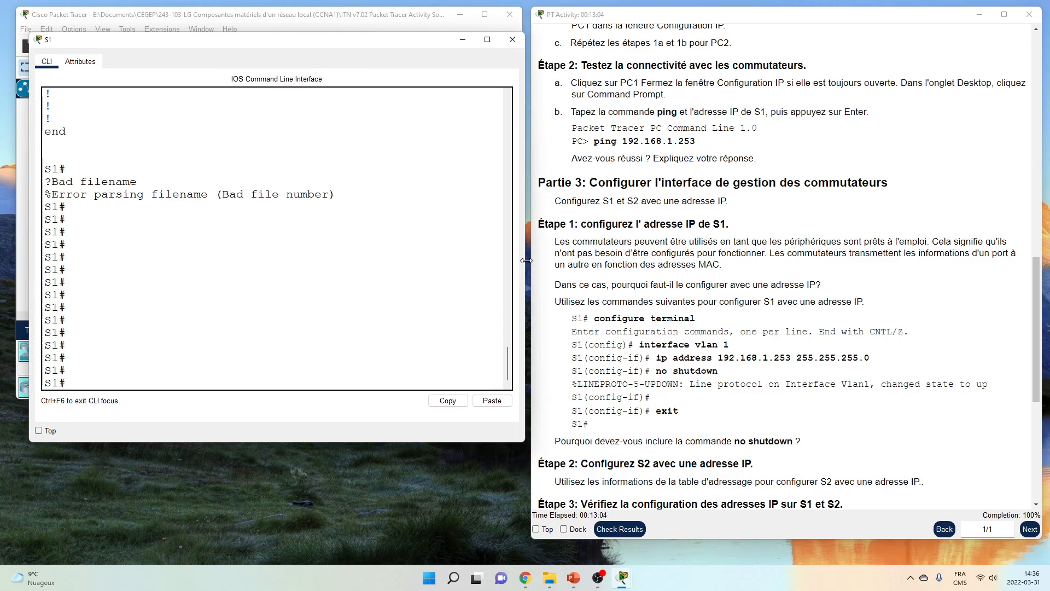
Run show vlan brief on S1, confirming all ports sit in VLAN 1, then close its window
{"action": "type", "text": "show vlan br"}
{"action": "key", "text": "Tab"}
{"action": "key", "text": "Return"}
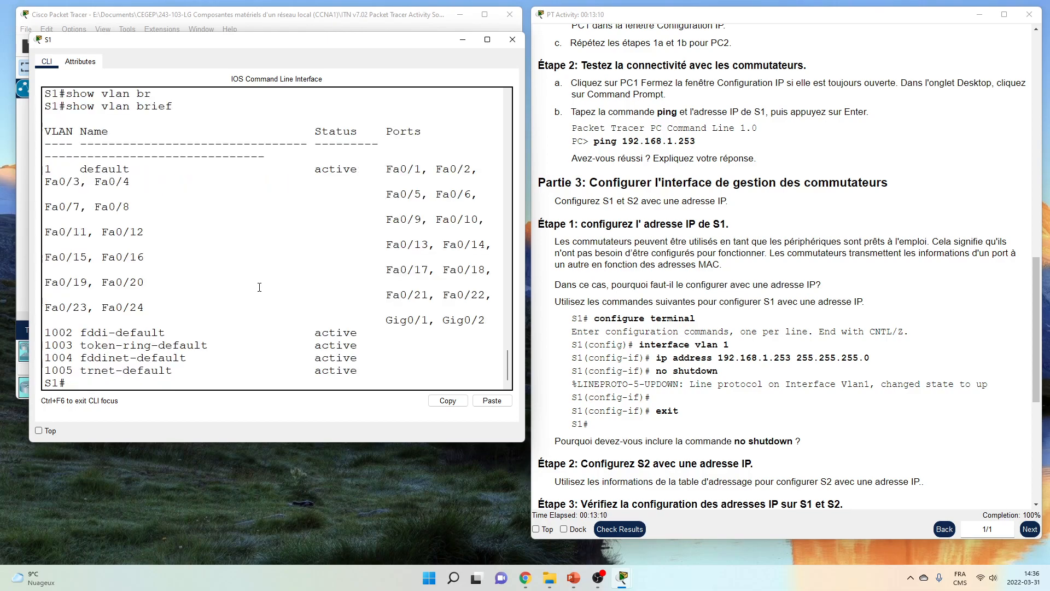
{"action": "left_click_drag", "start_coordinate": [524, 207], "coordinate": [623, 219]}
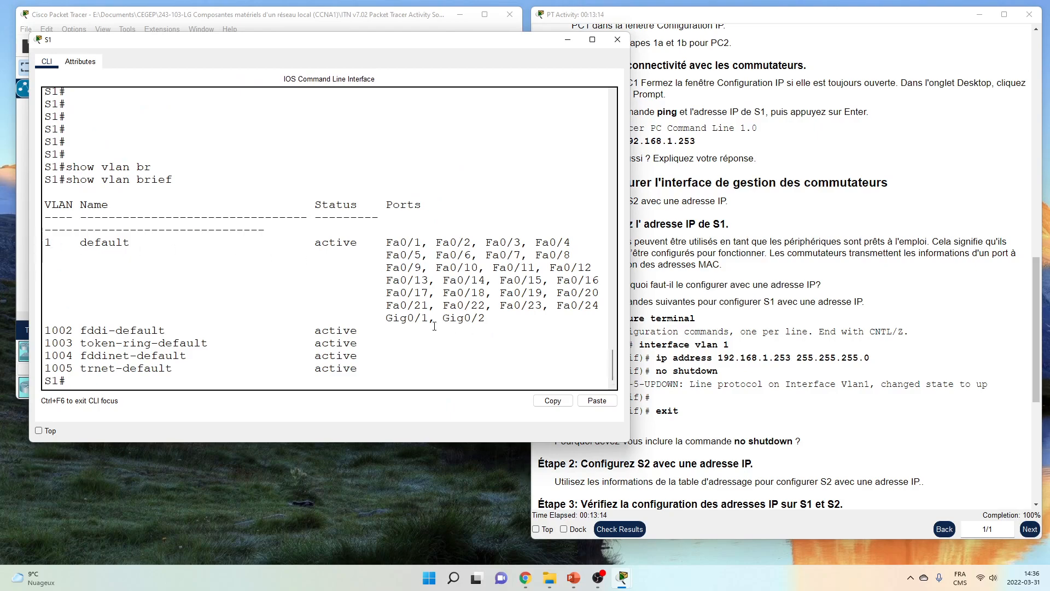
{"action": "left_click", "coordinate": [634, 346]}
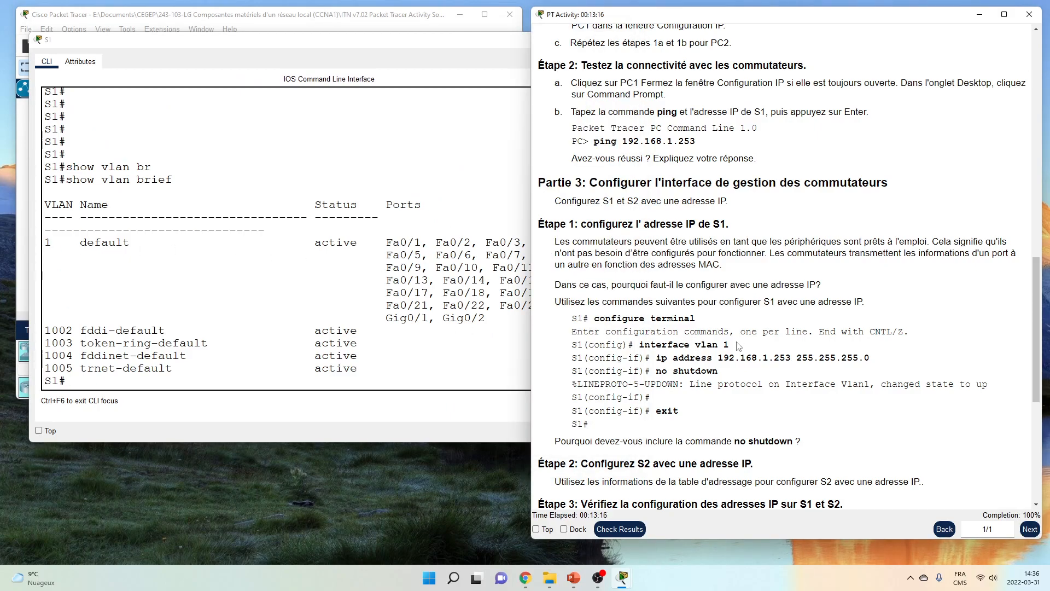
{"action": "left_click", "coordinate": [389, 176]}
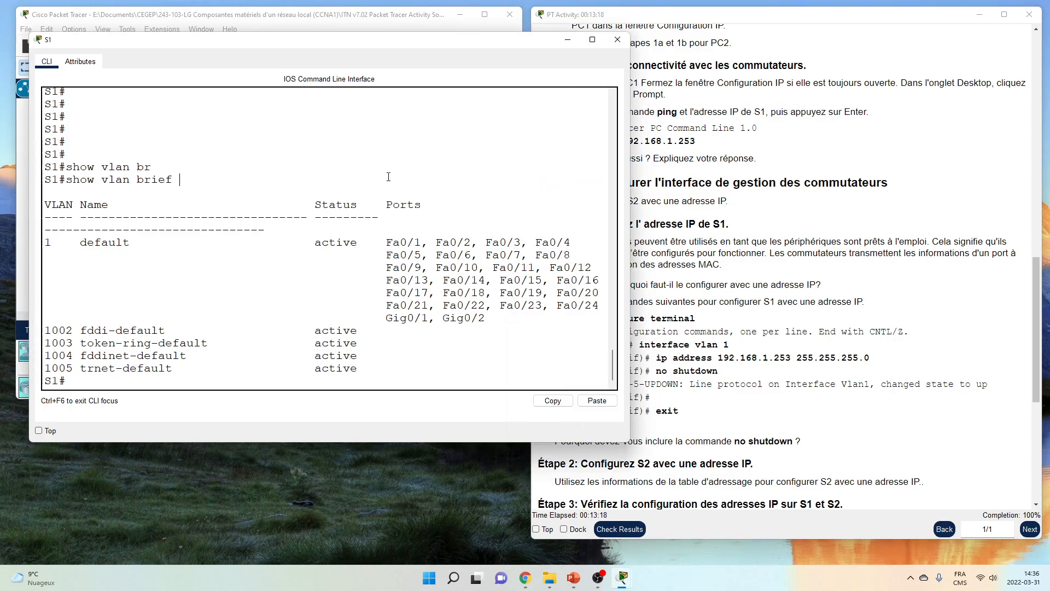
{"action": "left_click", "coordinate": [735, 355]}
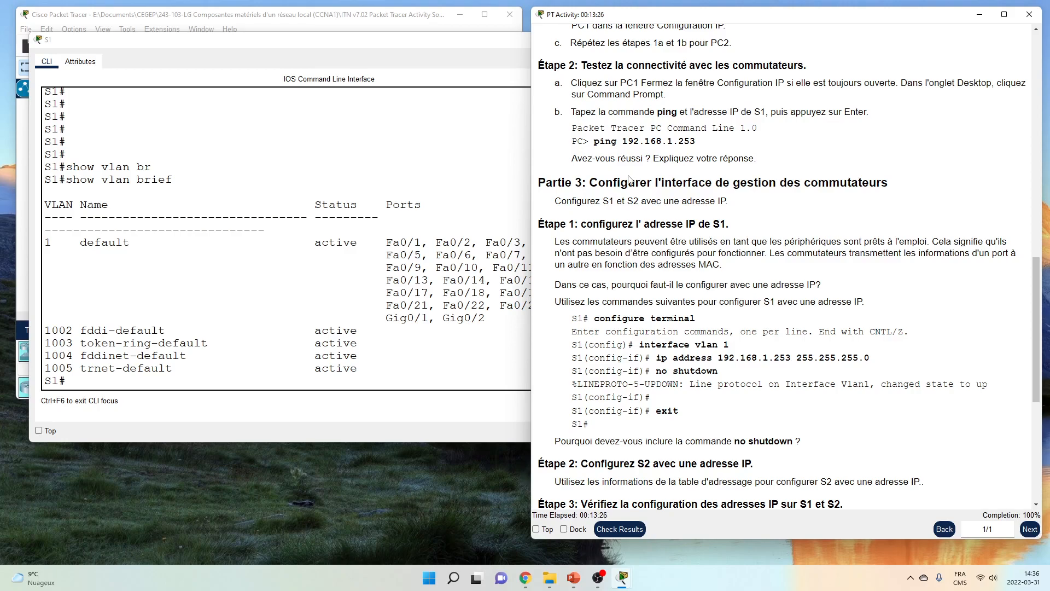
{"action": "scroll", "coordinate": [628, 179], "scroll_direction": "down", "scroll_amount": 5}
{"action": "scroll", "coordinate": [627, 171], "scroll_direction": "up", "scroll_amount": 10}
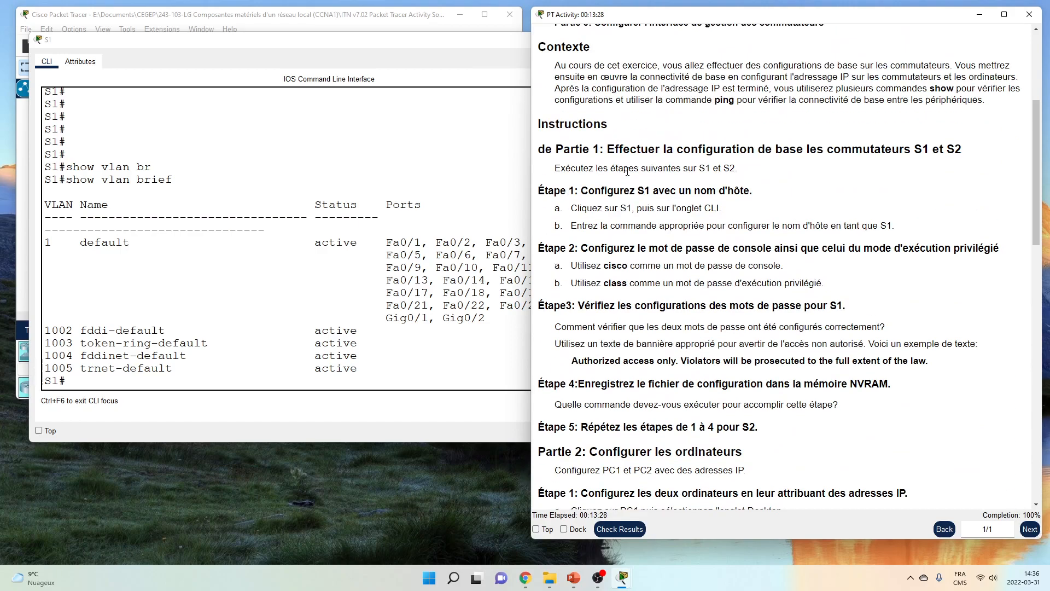
{"action": "scroll", "coordinate": [628, 172], "scroll_direction": "up", "scroll_amount": 5}
{"action": "left_click", "coordinate": [459, 48]}
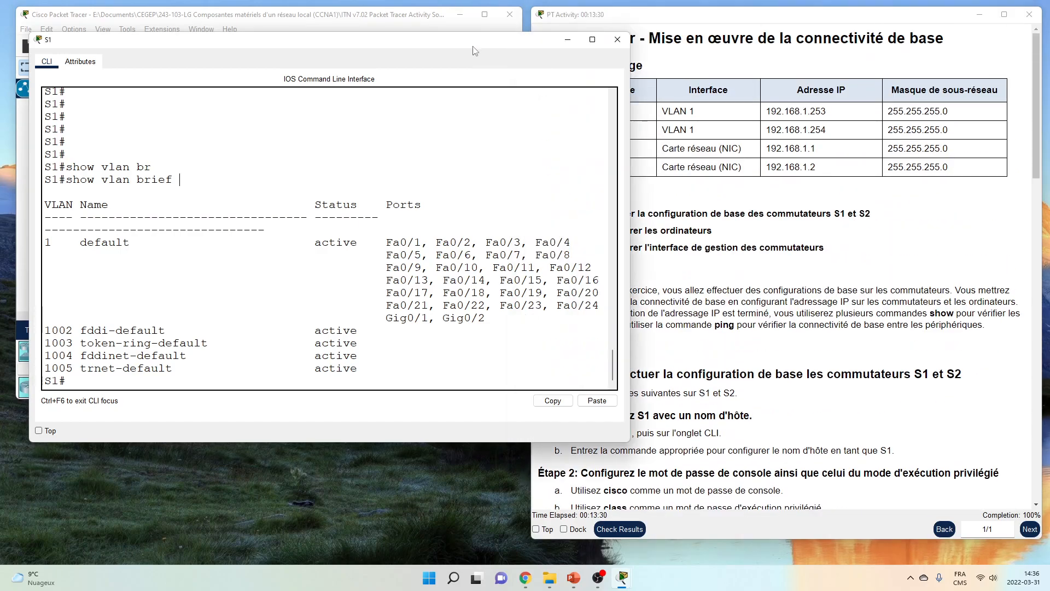
{"action": "left_click", "coordinate": [618, 40]}
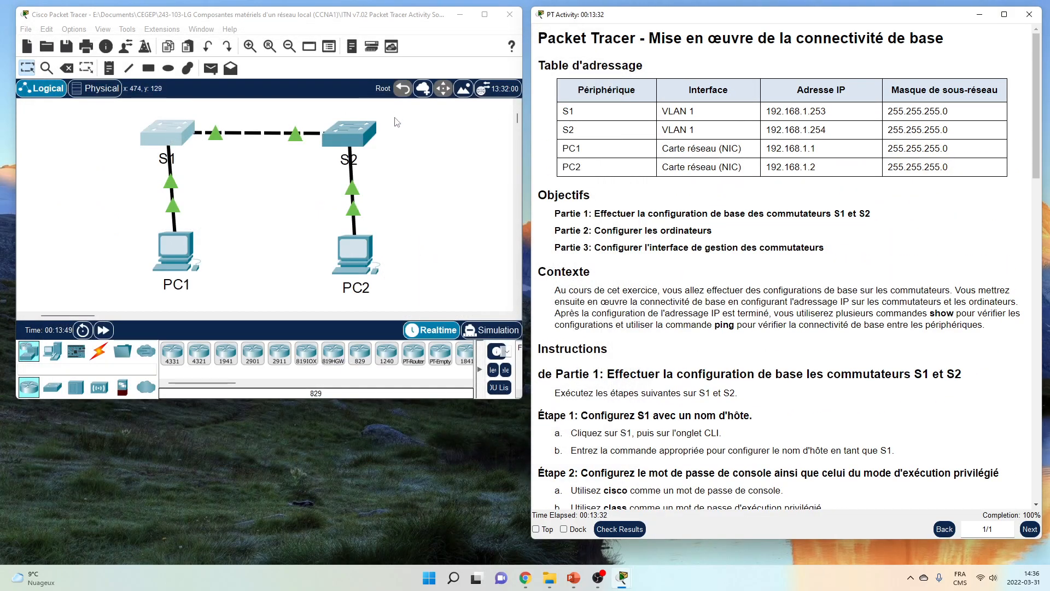